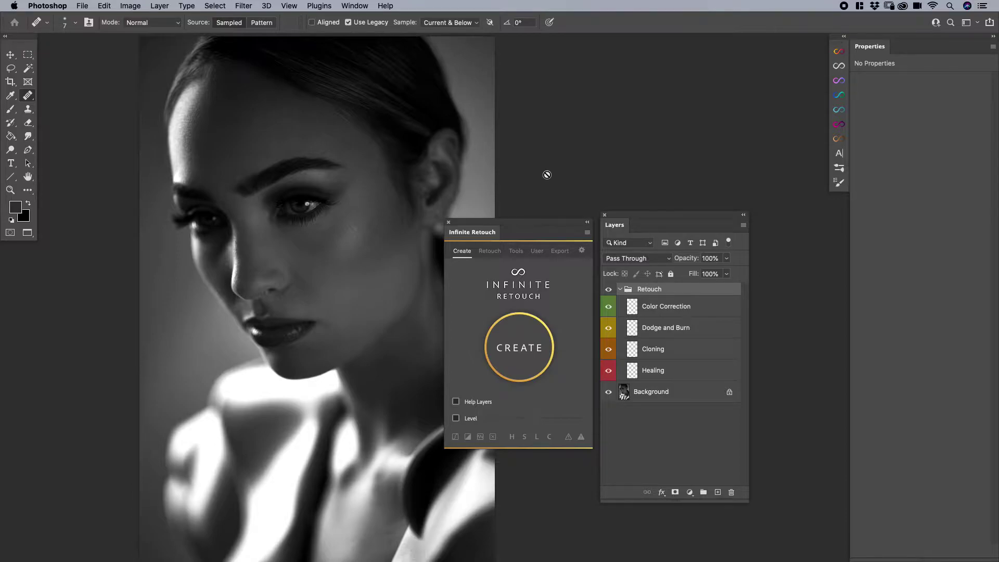
- Inspect the Retouch layers' blend modes: Healing Normal, Dodge and Burn Soft Light, Color Correction Color
{"action": "left_click", "coordinate": [661, 370]}
{"action": "left_click", "coordinate": [661, 350]}
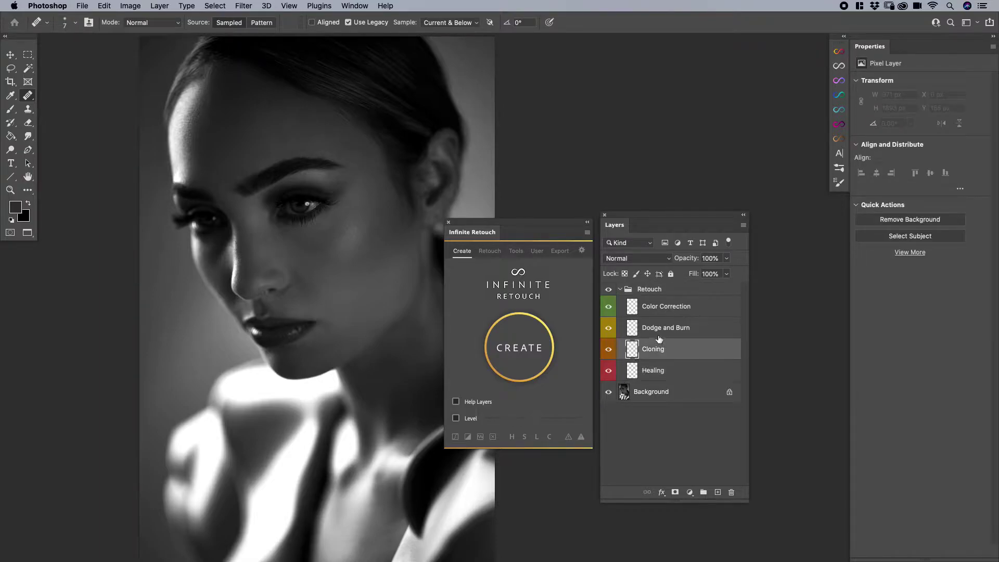
{"action": "left_click", "coordinate": [657, 330]}
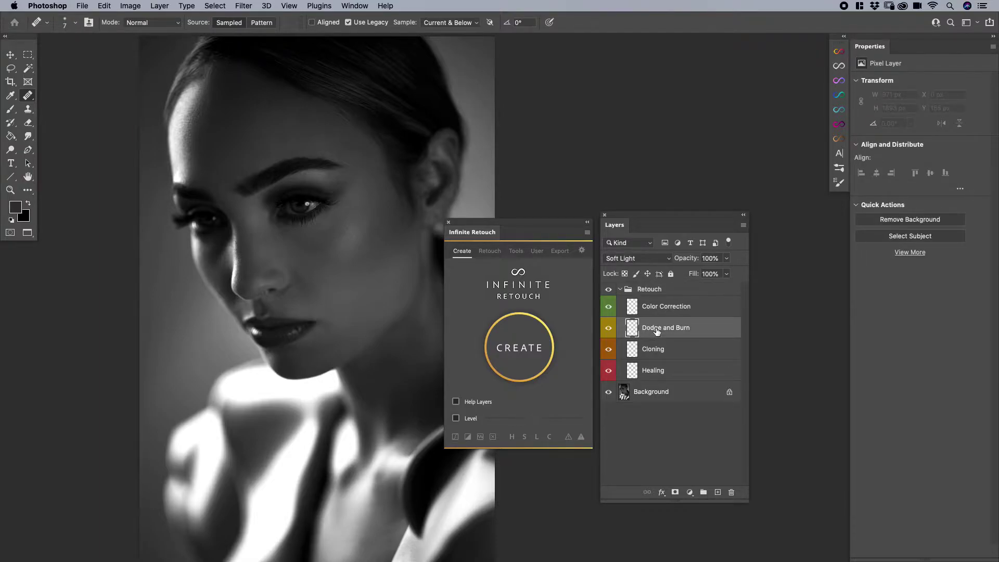
{"action": "left_click", "coordinate": [646, 376]}
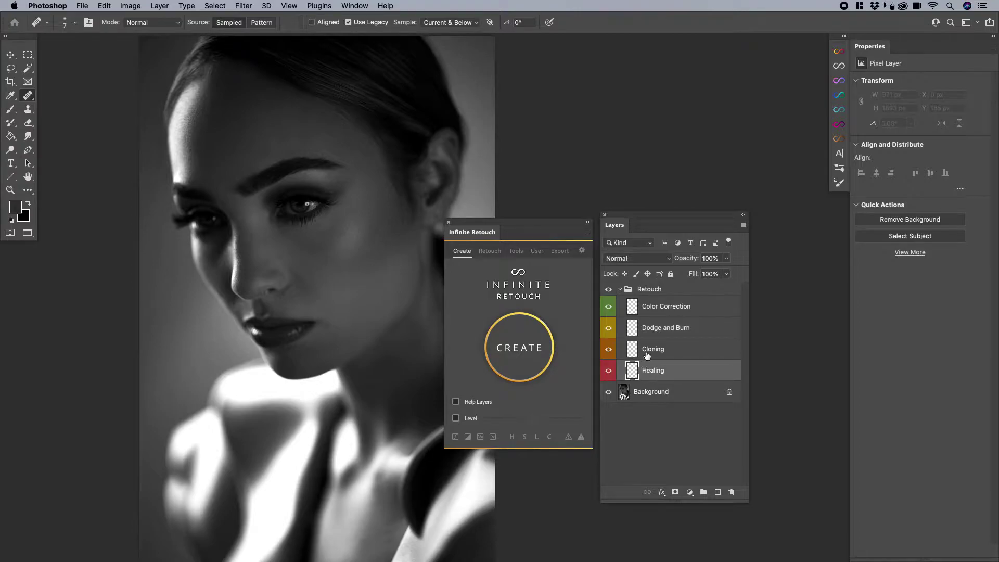
{"action": "left_click", "coordinate": [647, 355]}
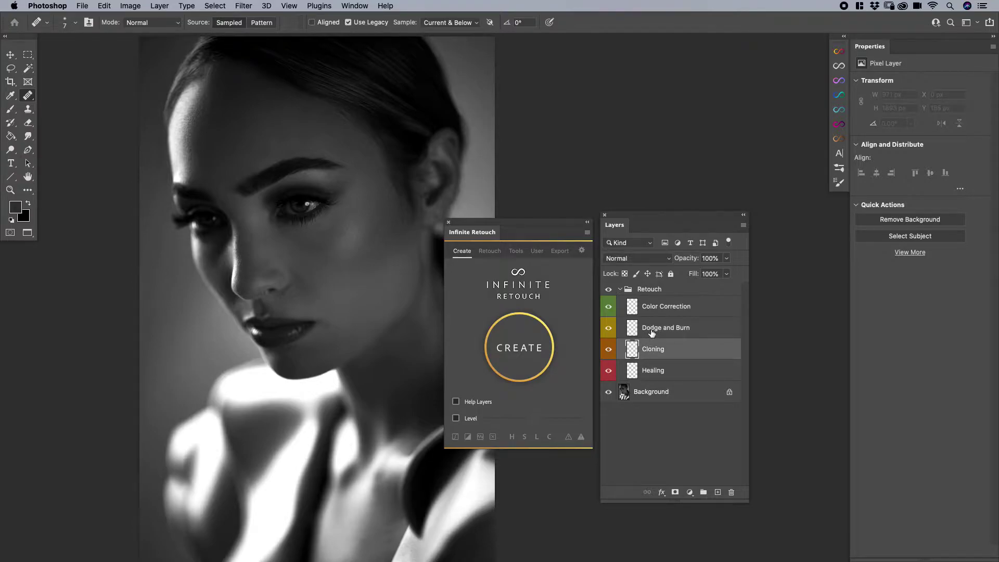
{"action": "left_click", "coordinate": [652, 333]}
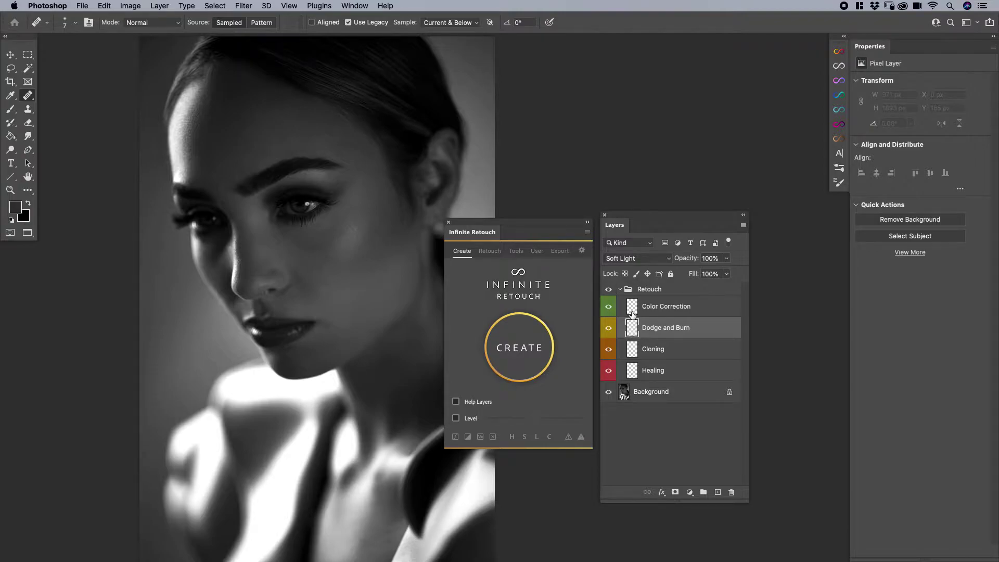
{"action": "left_click", "coordinate": [633, 312]}
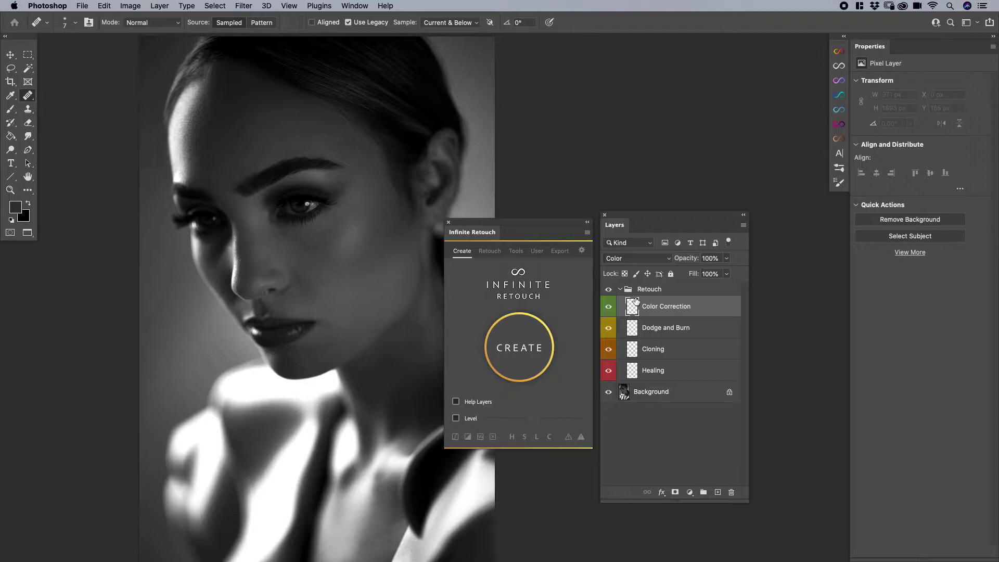
- Select every layer from the Retouch group down through Background
{"action": "left_click", "coordinate": [642, 291]}
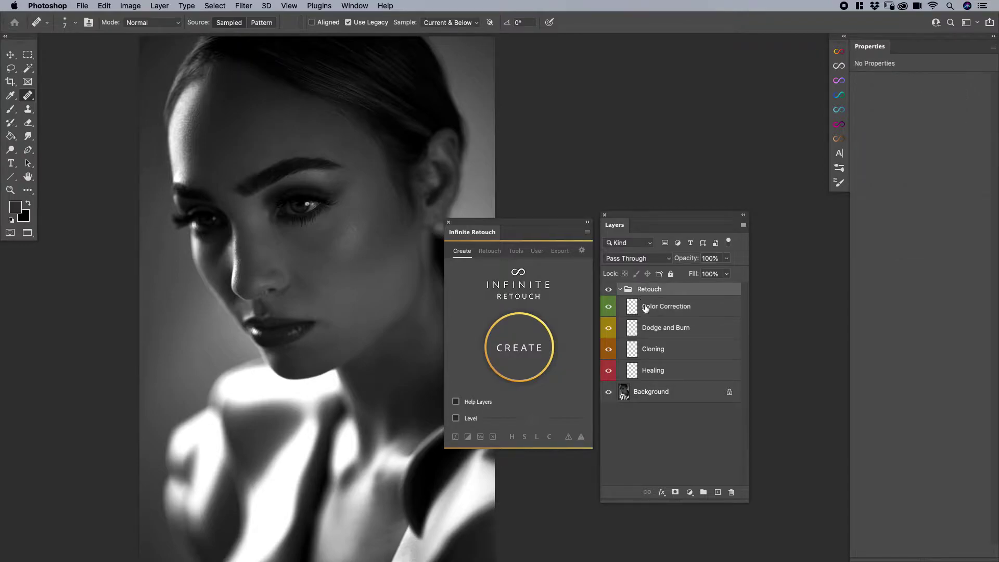
{"action": "left_click", "coordinate": [656, 389], "text": "shift"}
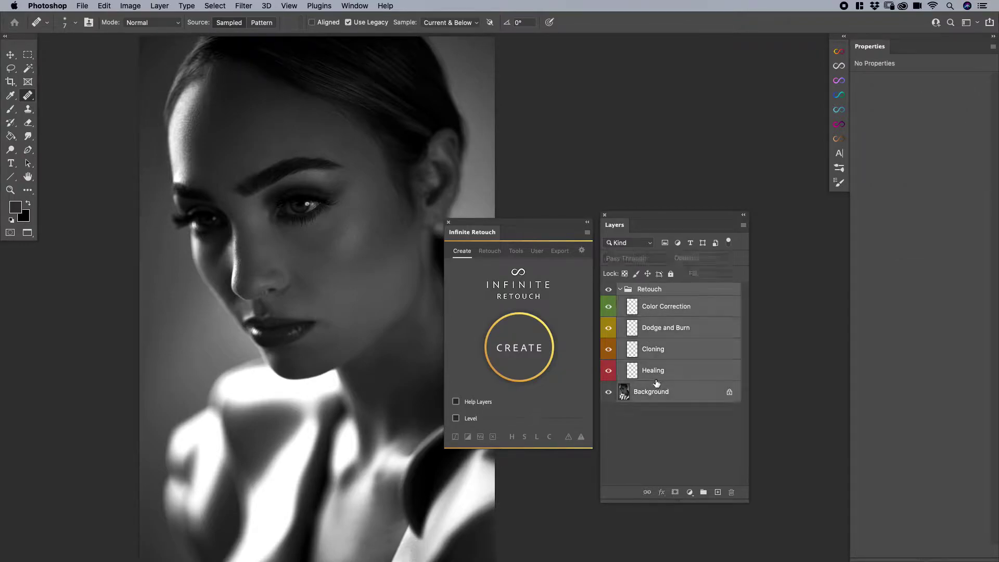
{"action": "left_click", "coordinate": [656, 372], "text": "shift"}
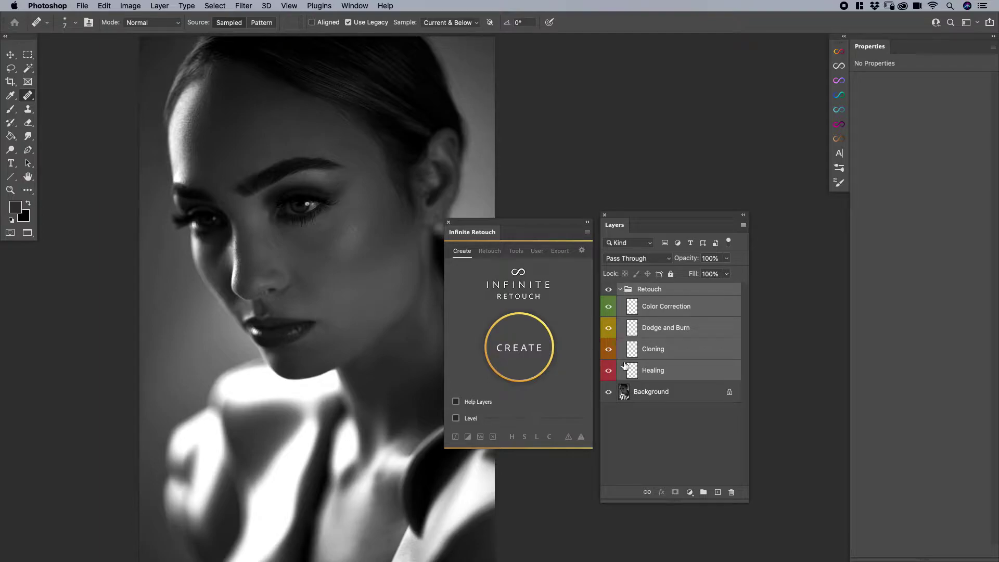
{"action": "left_click", "coordinate": [654, 391]}
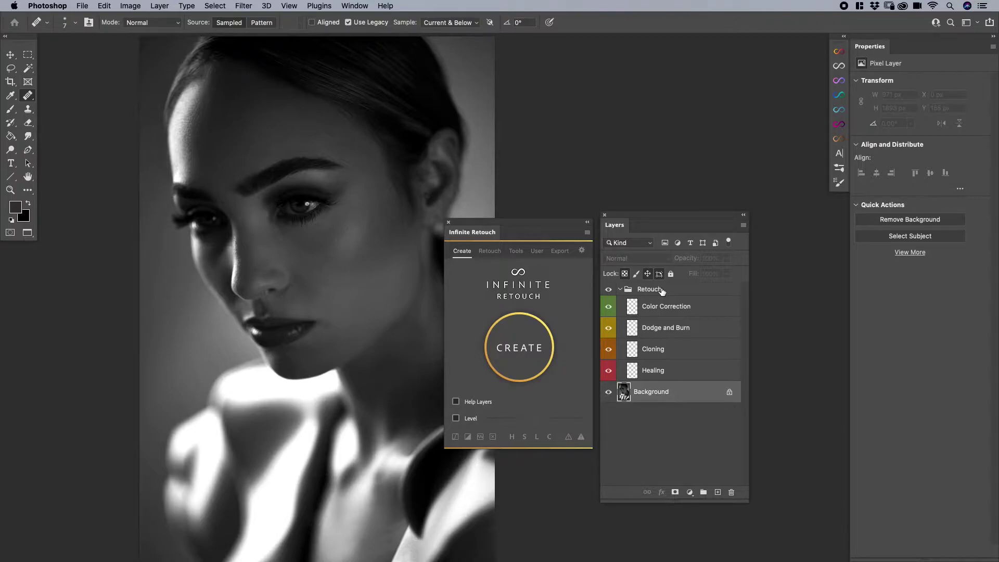
{"action": "left_click", "coordinate": [662, 291]}
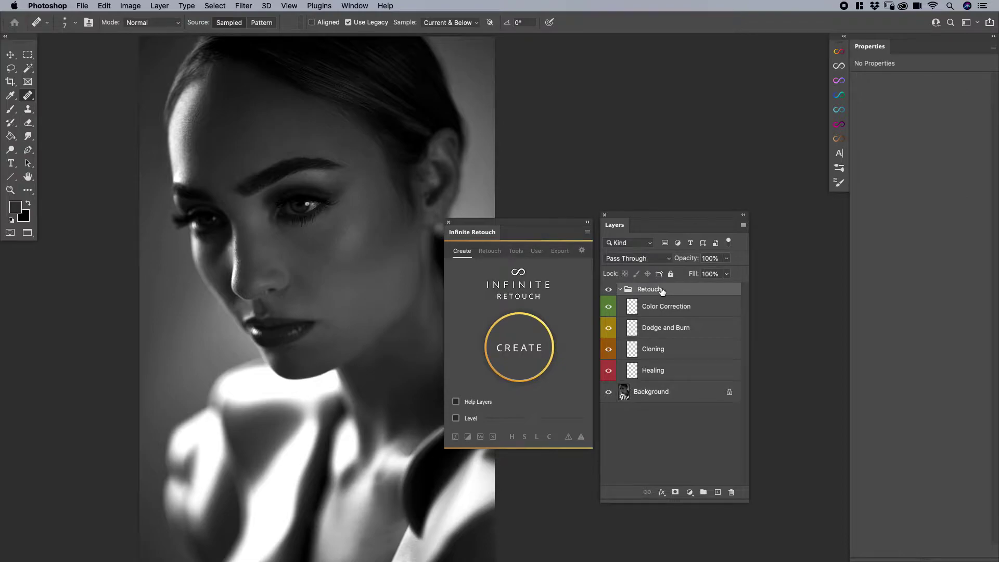
{"action": "left_click", "coordinate": [620, 289]}
{"action": "left_click", "coordinate": [621, 289]}
{"action": "left_click", "coordinate": [650, 402], "text": "shift"}
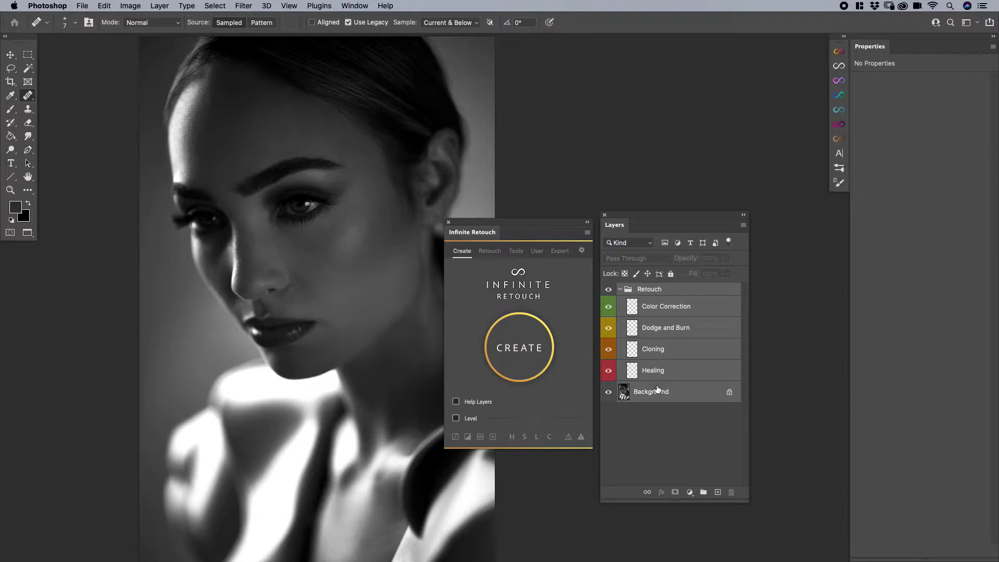
- Save the selected layers as Infinite Retouch's personal folder setup and close the confirmation
{"action": "left_click", "coordinate": [512, 350]}
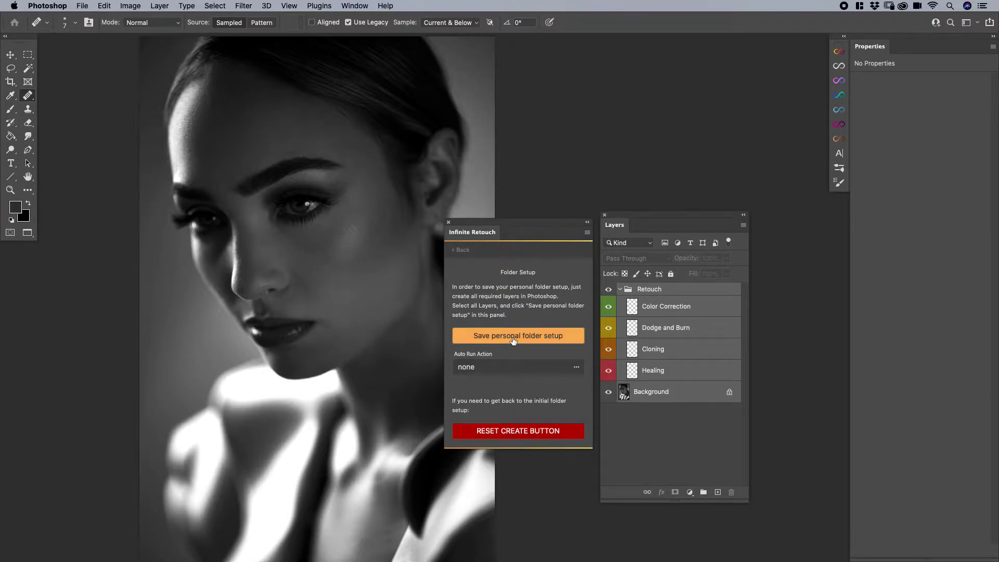
{"action": "left_click", "coordinate": [513, 341]}
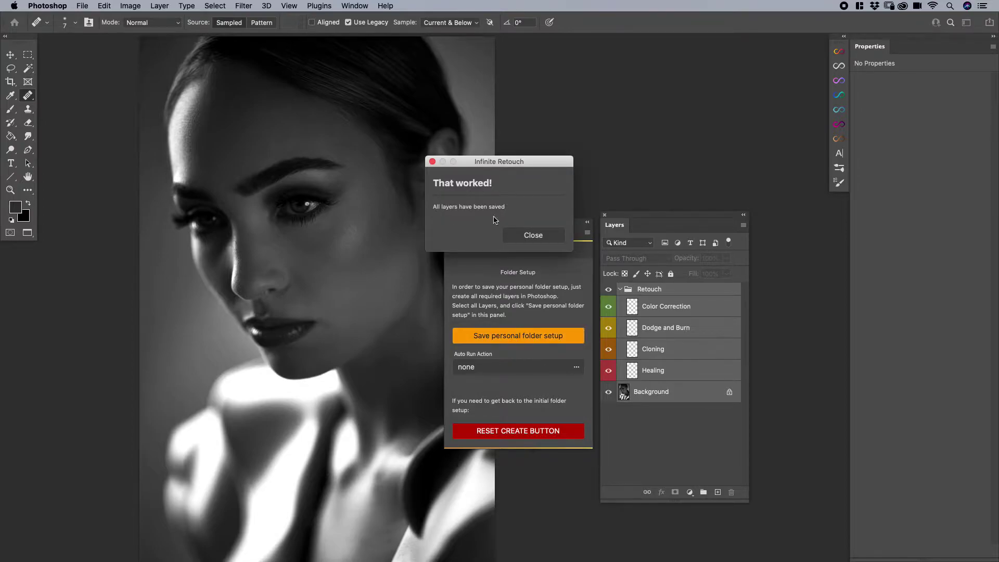
{"action": "left_click", "coordinate": [517, 240]}
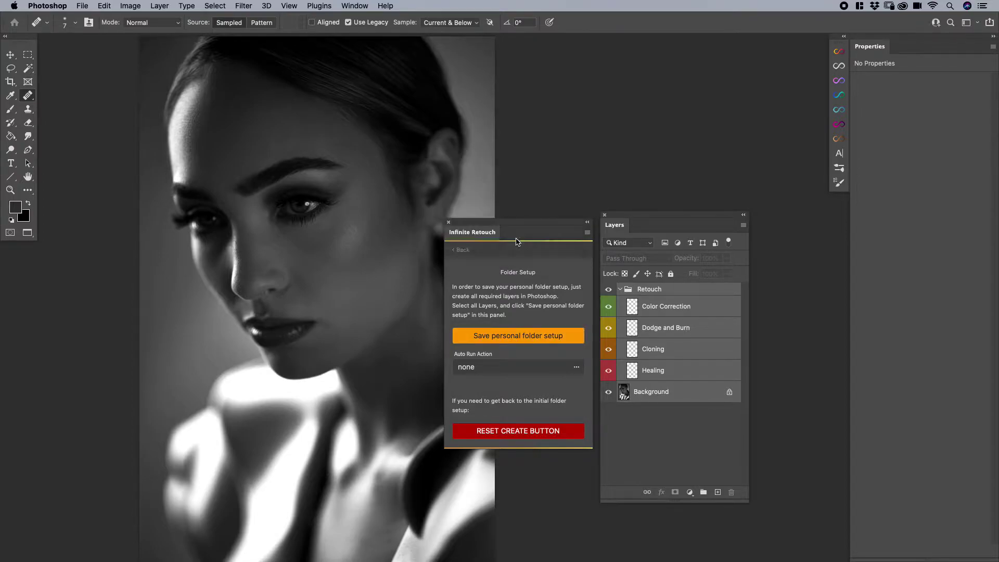
- Return Infinite Retouch to its Create page and drag the Retouch group with its four layers to the trash
{"action": "left_click", "coordinate": [459, 250]}
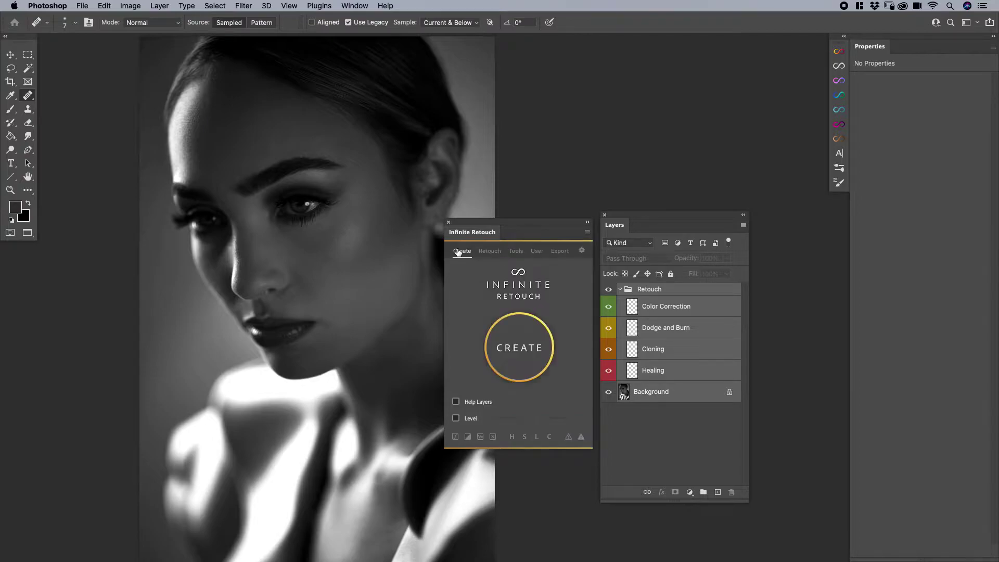
{"action": "mouse_move", "coordinate": [650, 290]}
{"action": "left_mouse_down"}
{"action": "mouse_move", "coordinate": [724, 432]}
{"action": "mouse_move", "coordinate": [733, 491]}
{"action": "left_mouse_up"}
{"action": "left_click", "coordinate": [713, 391]}
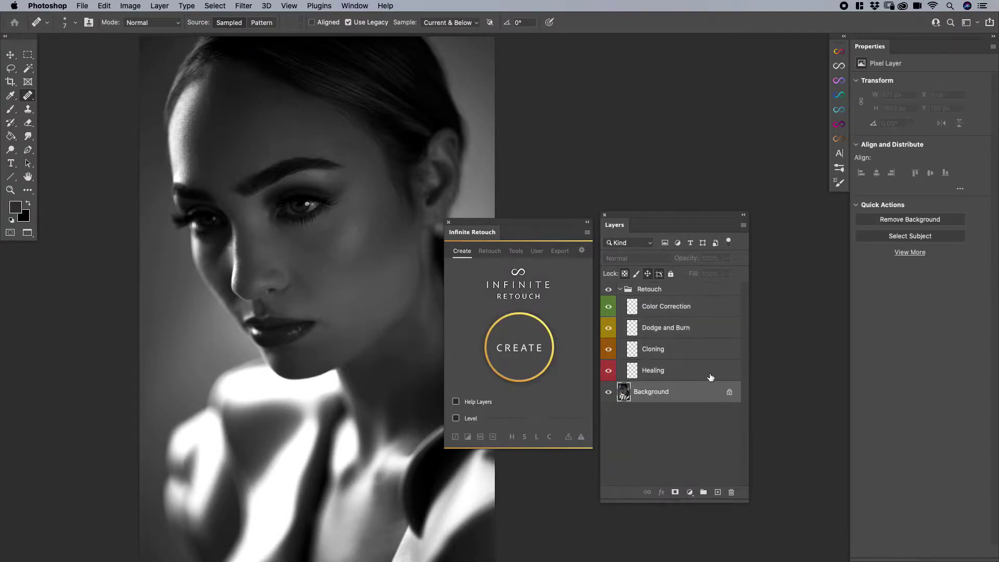
{"action": "left_click", "coordinate": [708, 371]}
{"action": "left_click", "coordinate": [685, 291]}
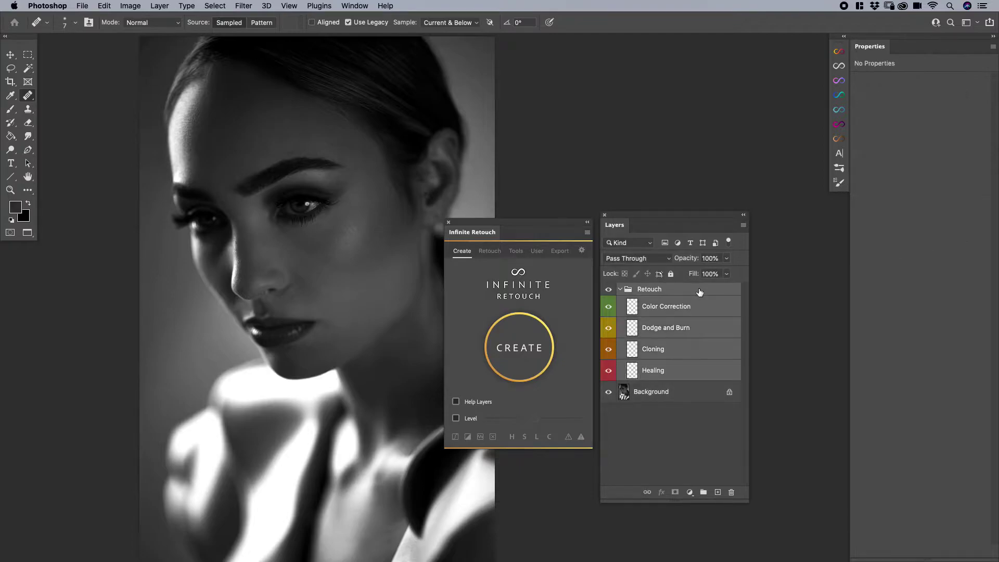
{"action": "mouse_move", "coordinate": [722, 372]}
{"action": "left_mouse_down"}
{"action": "mouse_move", "coordinate": [726, 502]}
{"action": "mouse_move", "coordinate": [733, 495]}
{"action": "left_mouse_up"}
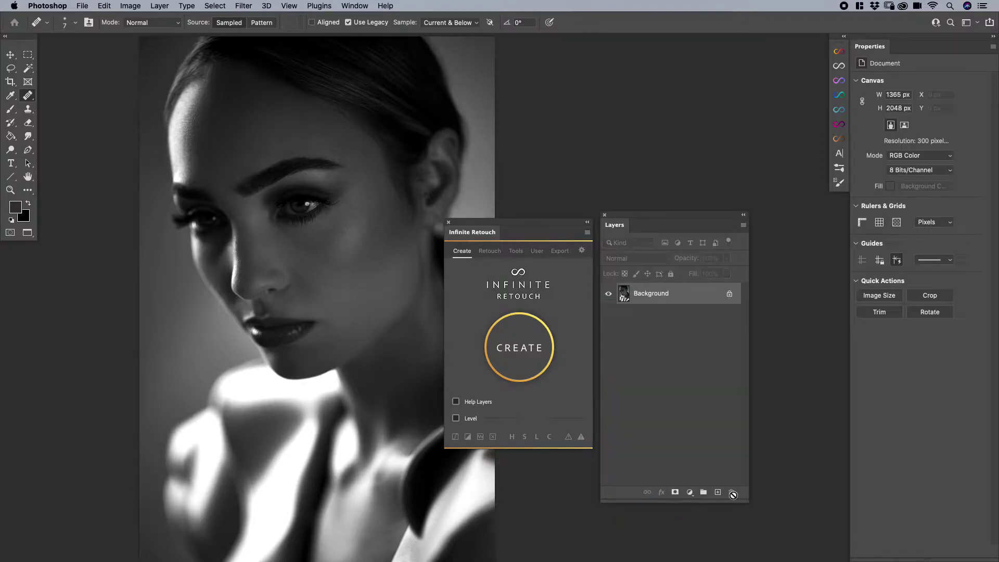
- Rebuild Retouch with CREATE and check Healing, Cloning, Dodge and Burn (Soft Light), Color Correction (Color)
{"action": "left_click", "coordinate": [516, 348]}
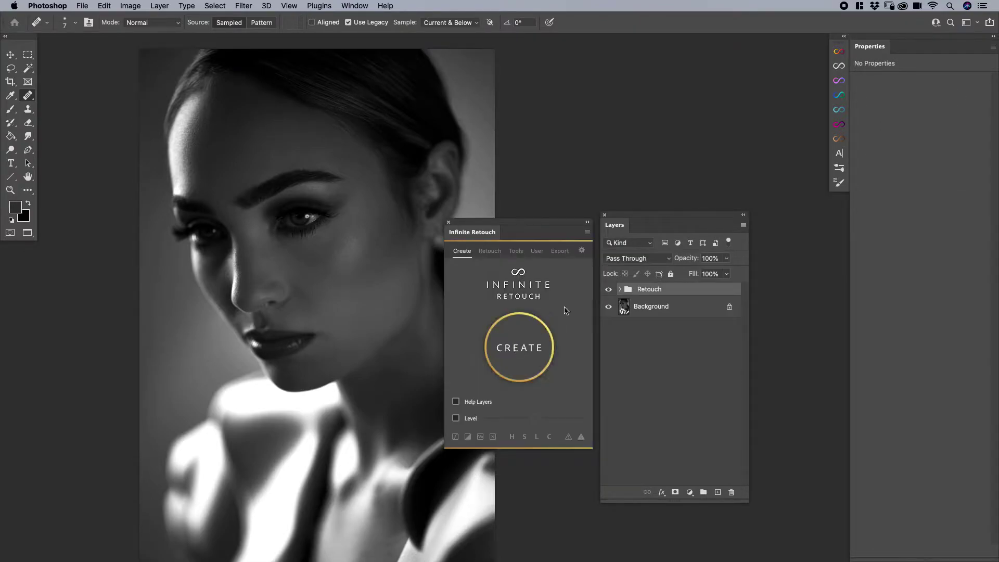
{"action": "left_click", "coordinate": [620, 290]}
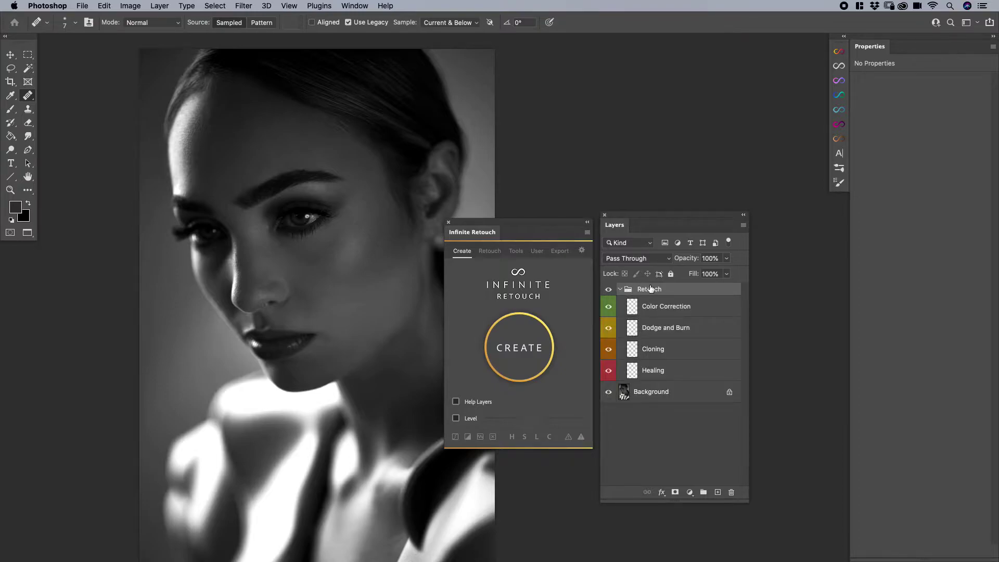
{"action": "left_click", "coordinate": [651, 372]}
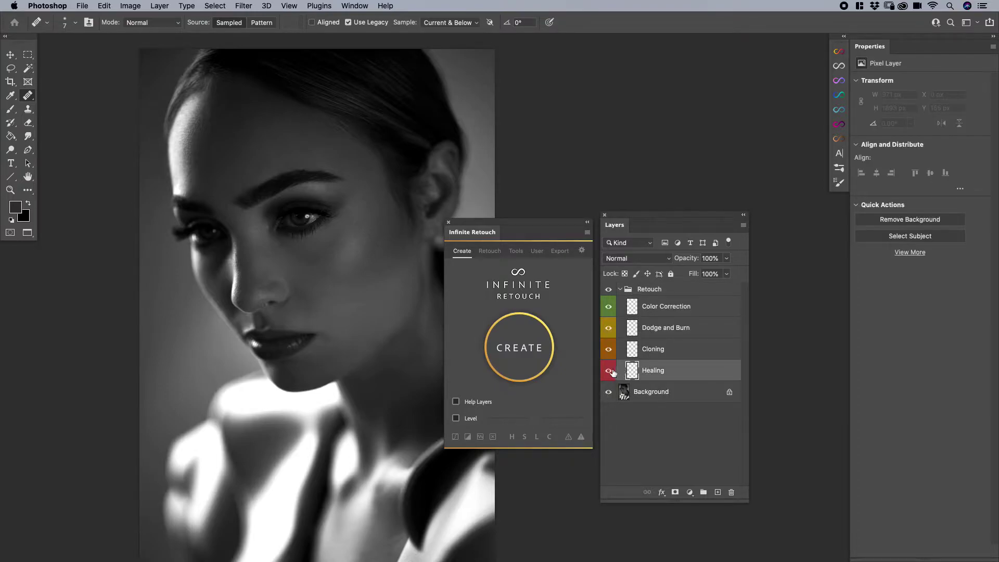
{"action": "right_click", "coordinate": [609, 371]}
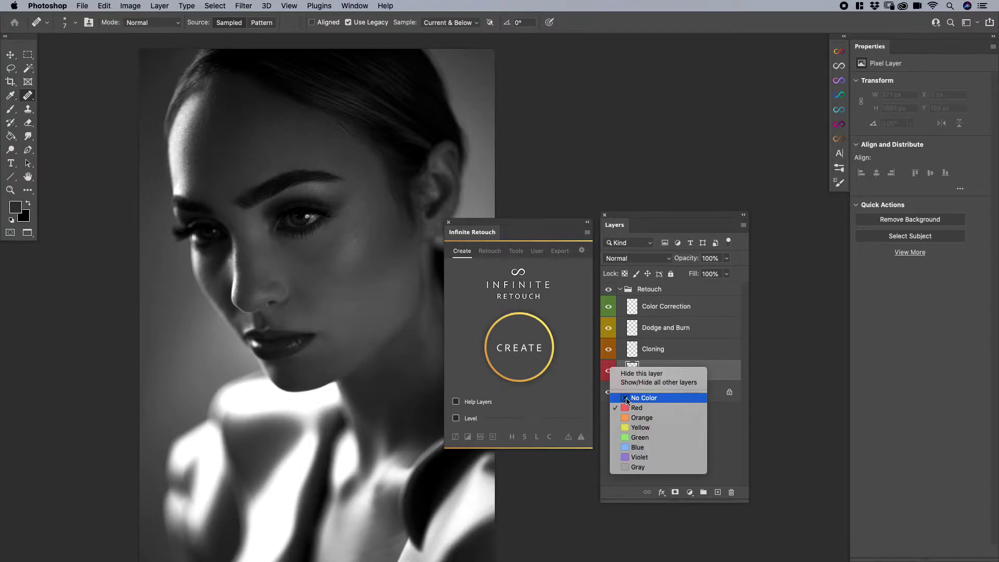
{"action": "left_click", "coordinate": [653, 369]}
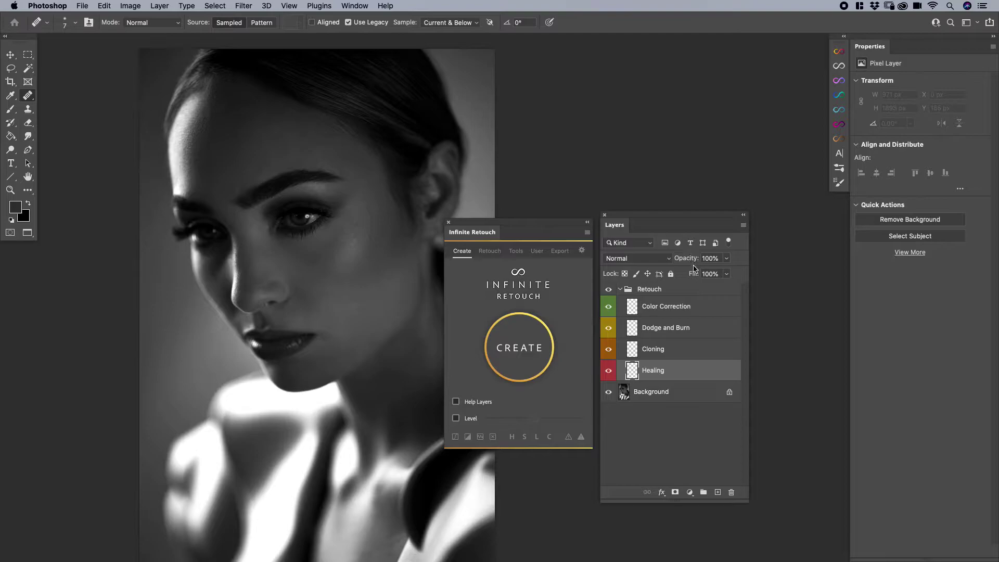
{"action": "left_click", "coordinate": [647, 352]}
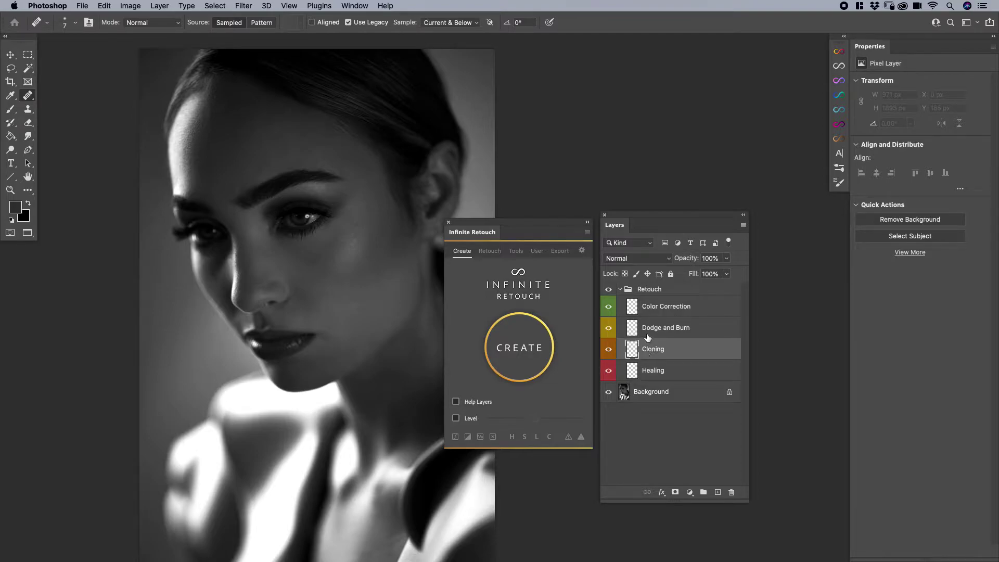
{"action": "left_click", "coordinate": [650, 333]}
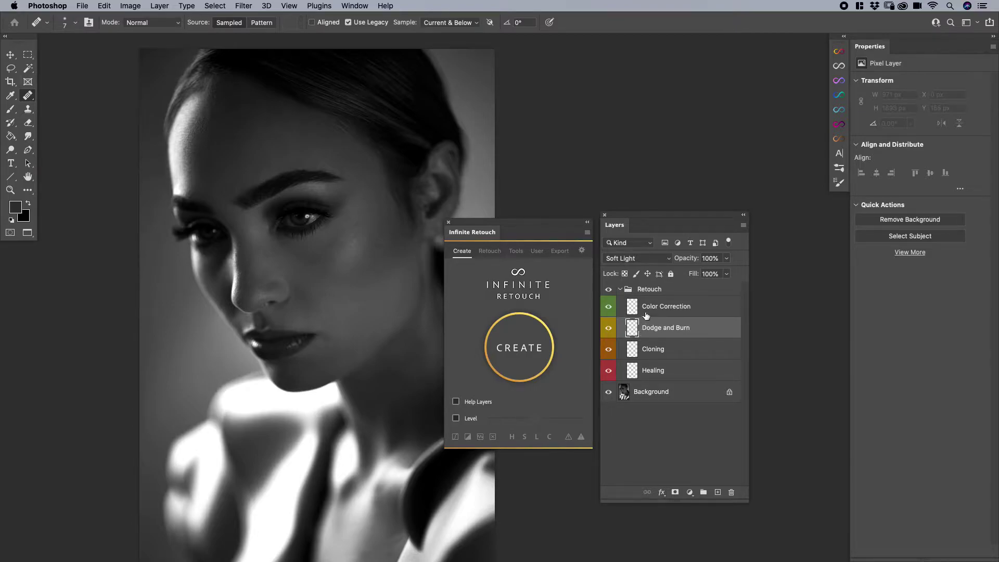
{"action": "left_click", "coordinate": [645, 315]}
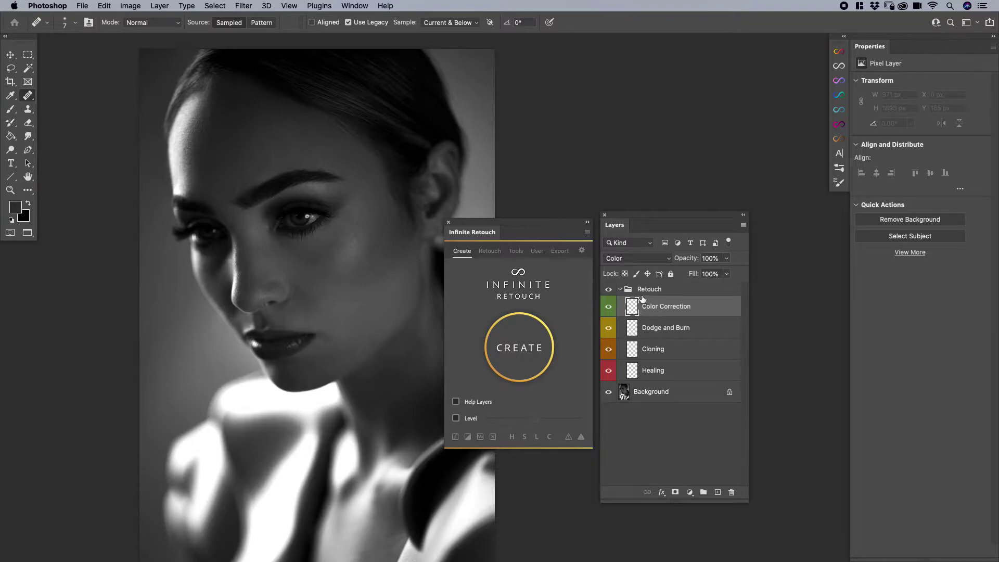
{"action": "left_click", "coordinate": [648, 293]}
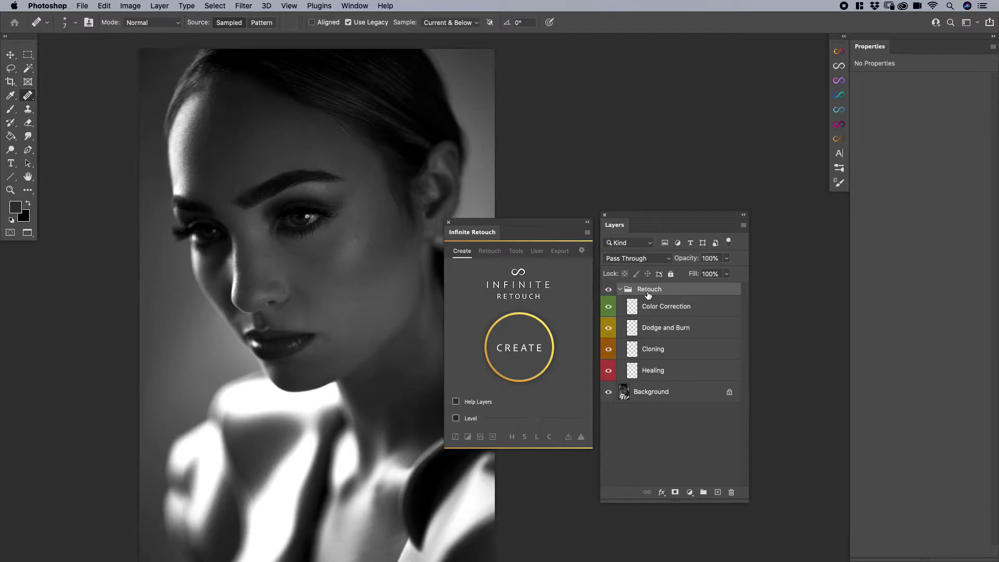
- Delete the Retouch group, reset the Create button to its original folder setup, and go back
{"action": "key", "text": "Delete"}
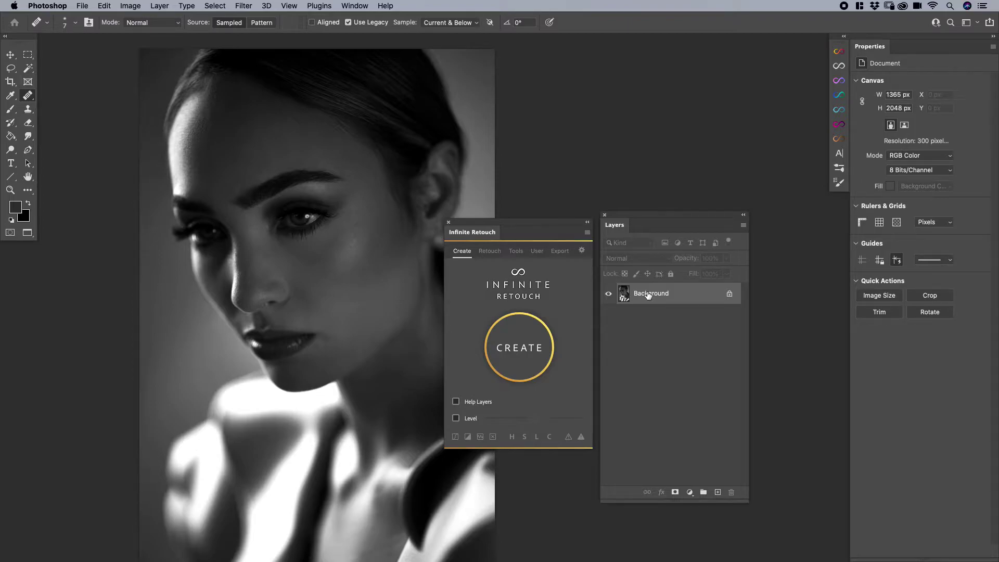
{"action": "left_click", "coordinate": [523, 349]}
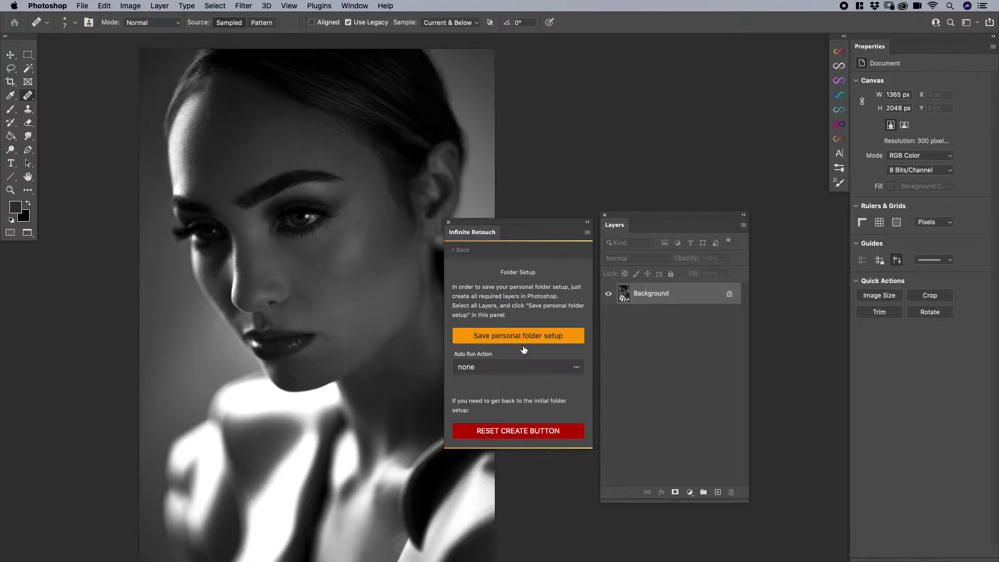
{"action": "left_click", "coordinate": [517, 433]}
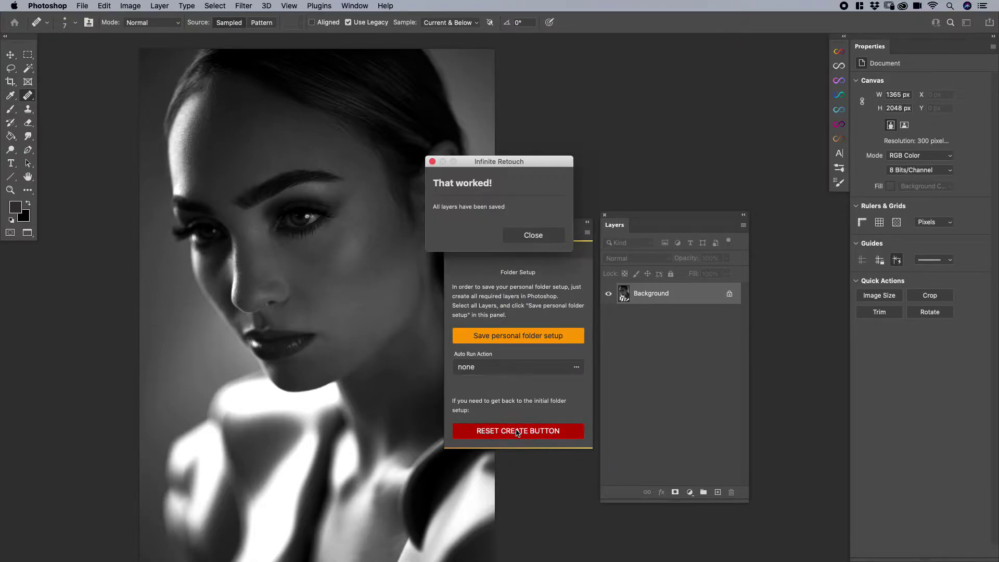
{"action": "left_click", "coordinate": [537, 233]}
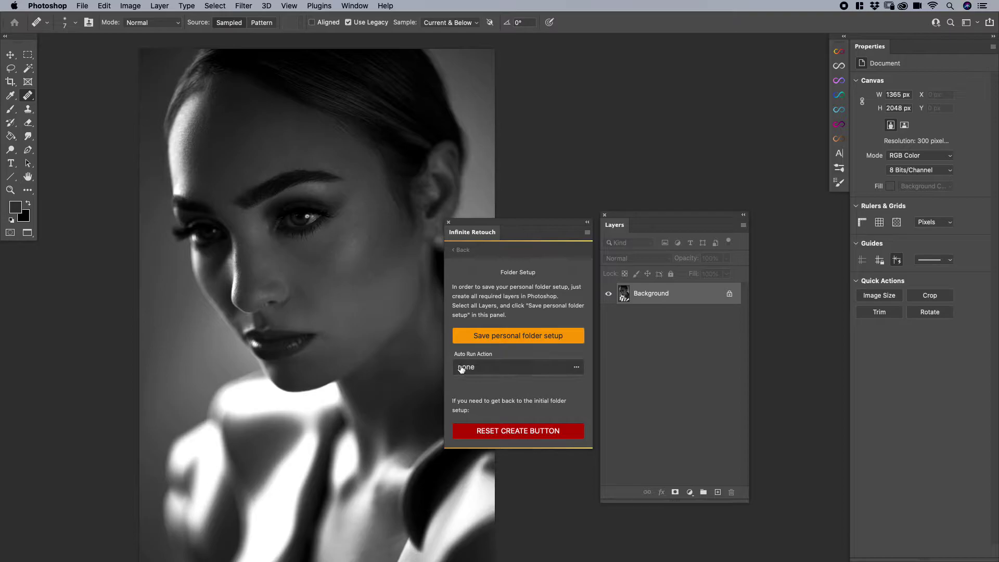
{"action": "left_click", "coordinate": [467, 254]}
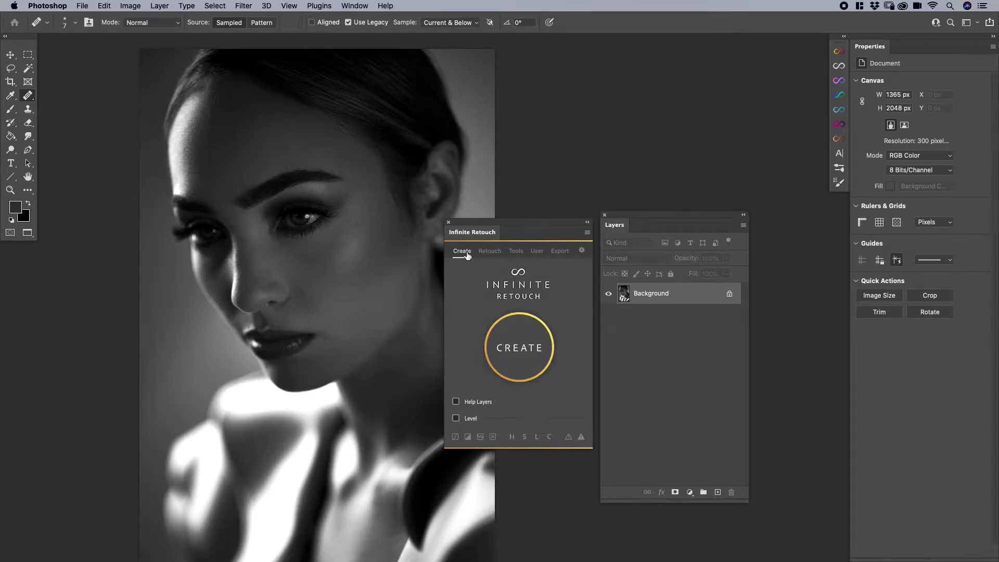
- Build the original layer groups and add a layer named Clone above Normal in the Healing group
{"action": "left_click", "coordinate": [521, 347]}
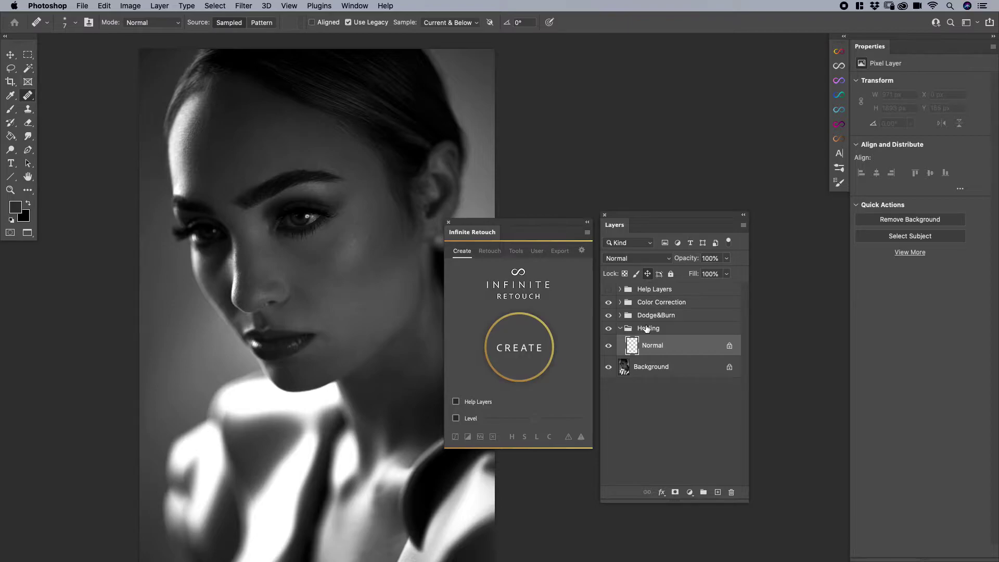
{"action": "left_click", "coordinate": [647, 329]}
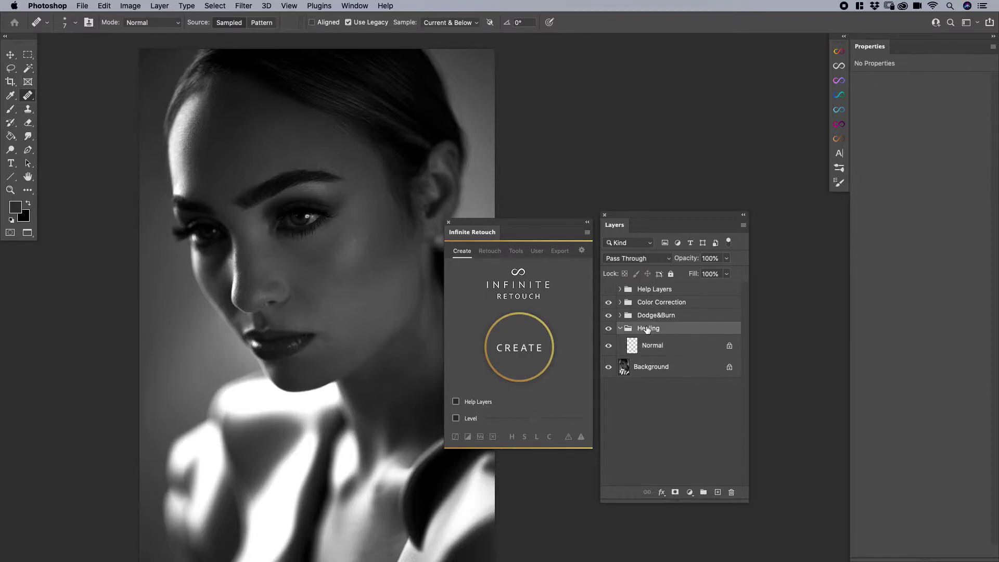
{"action": "left_click", "coordinate": [650, 346]}
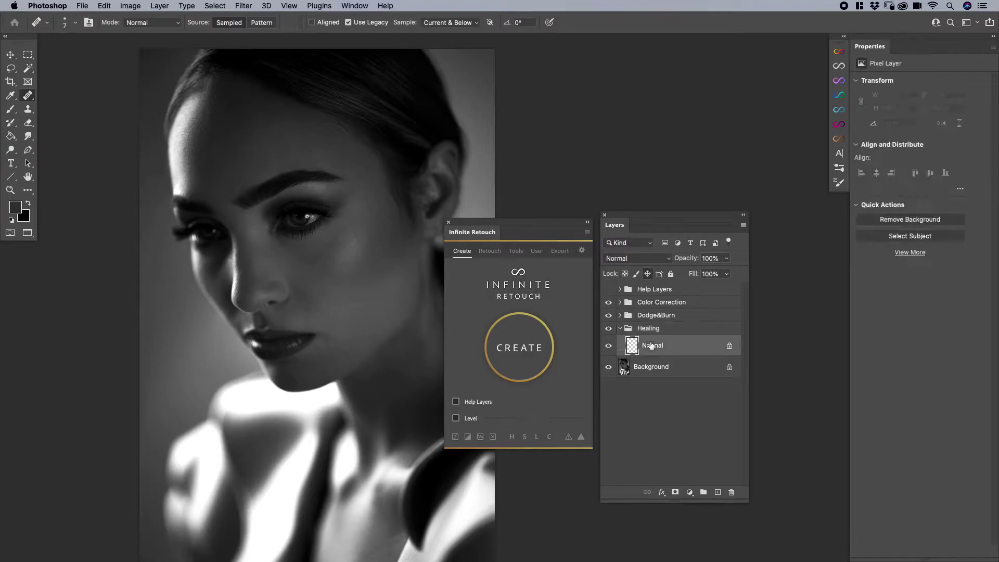
{"action": "left_click", "coordinate": [620, 329]}
{"action": "left_click", "coordinate": [620, 328]}
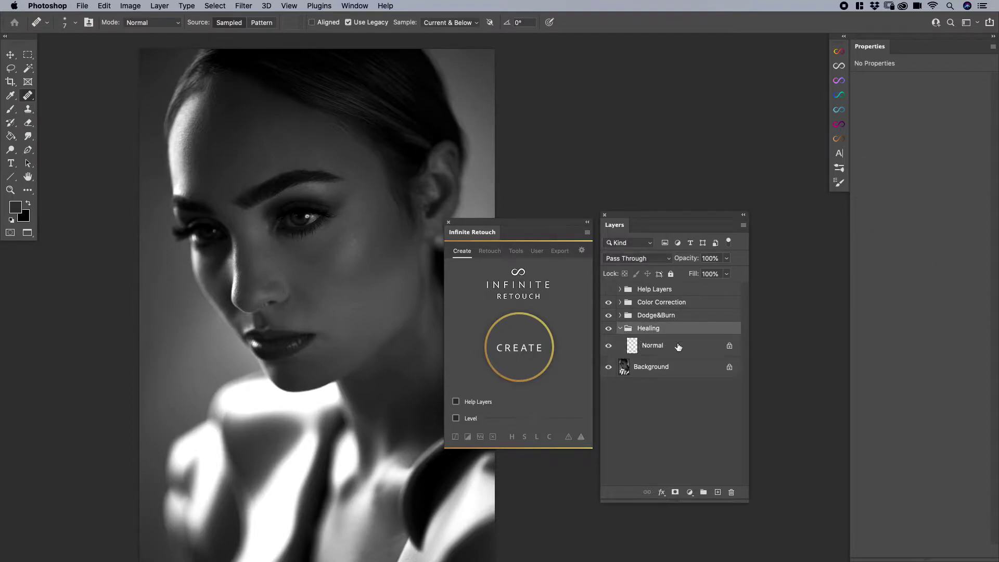
{"action": "left_click", "coordinate": [651, 345]}
{"action": "left_click", "coordinate": [717, 492]}
{"action": "double_click", "coordinate": [657, 345]}
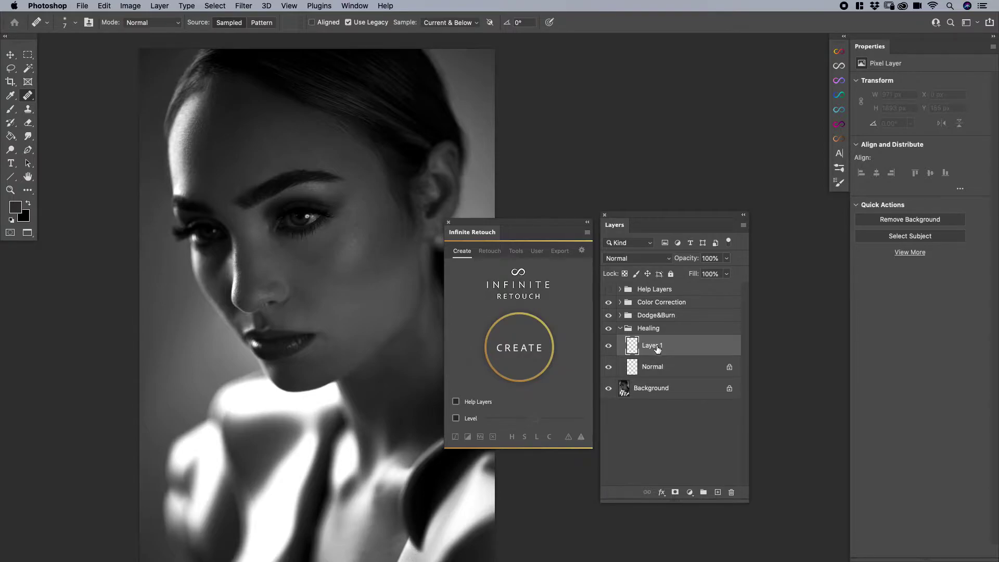
{"action": "type", "text": "Clone"}
{"action": "left_click", "coordinate": [629, 290]}
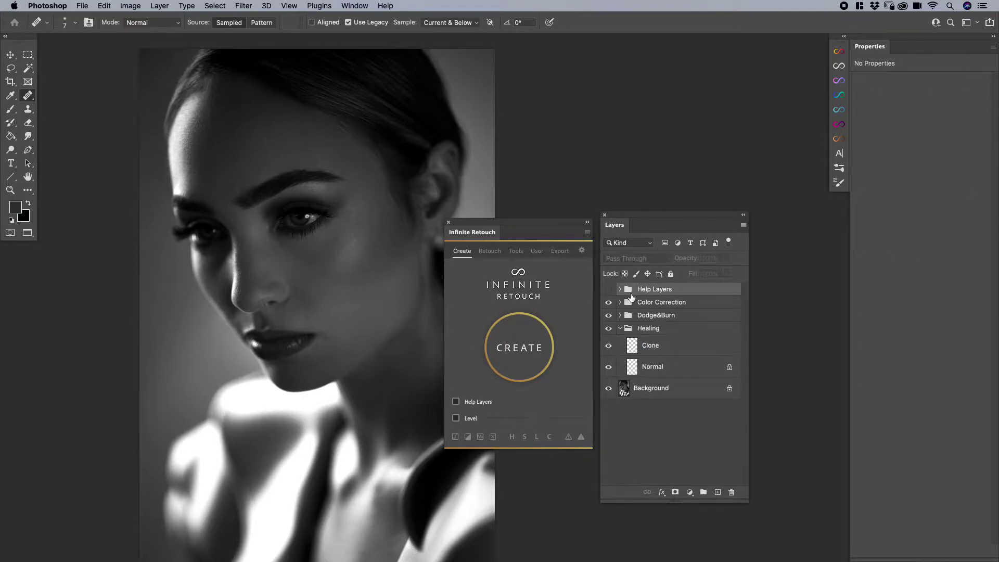
- Select all layers above Background and save them as the personal folder setup
{"action": "left_click", "coordinate": [620, 315]}
{"action": "left_click", "coordinate": [620, 302]}
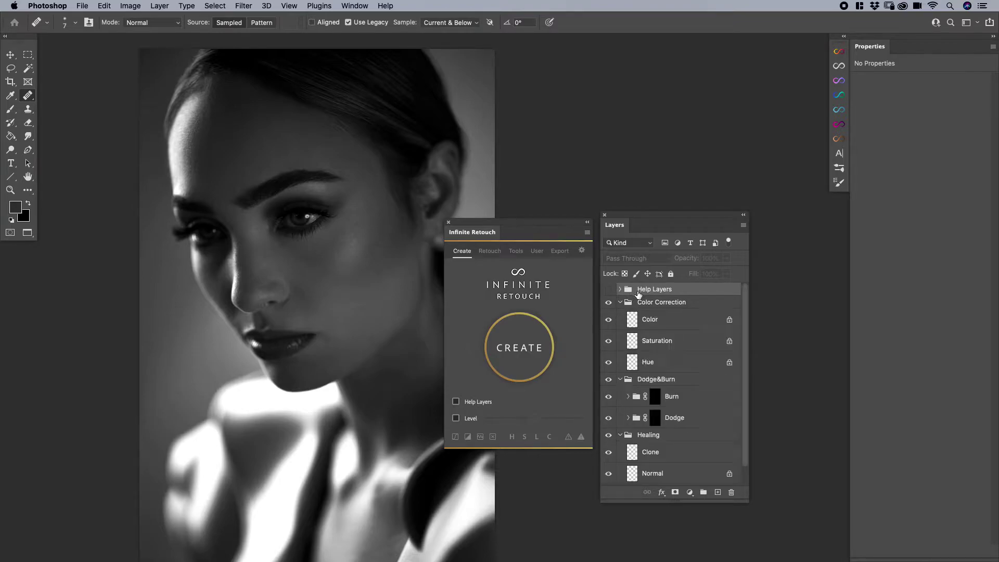
{"action": "left_click", "coordinate": [619, 289]}
{"action": "scroll", "coordinate": [695, 392], "scroll_direction": "down", "scroll_amount": 5}
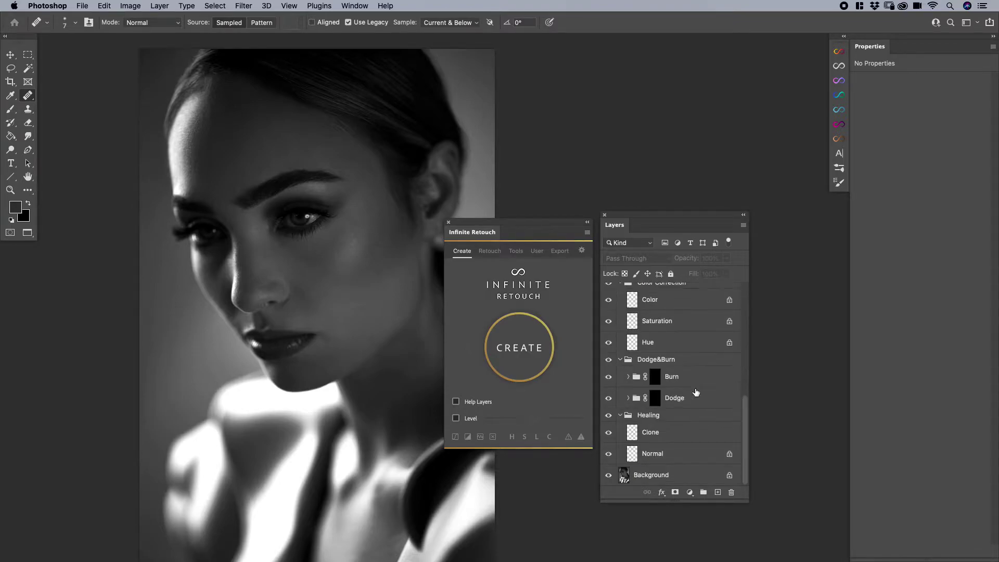
{"action": "key", "text": "alt+super+a"}
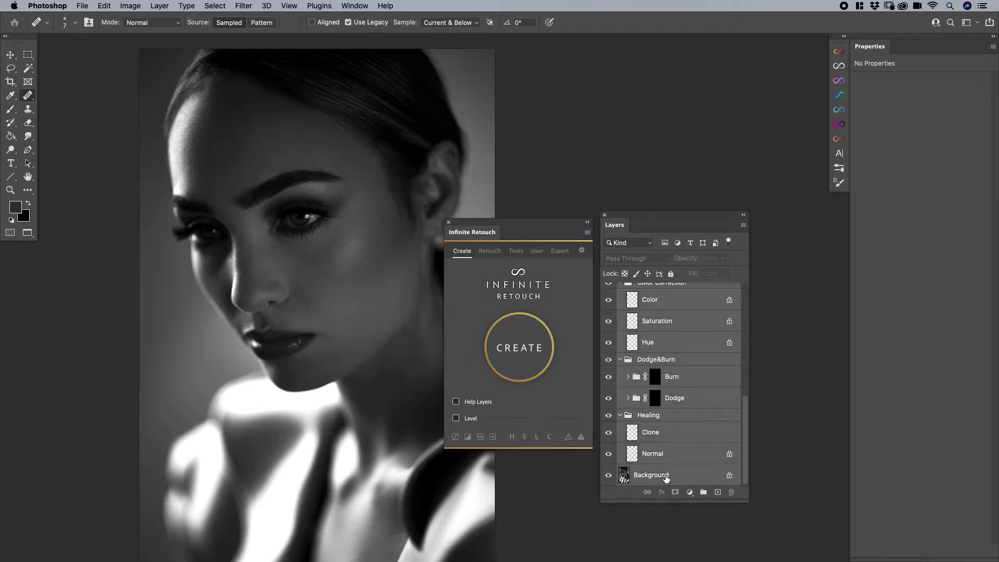
{"action": "left_click", "coordinate": [520, 348]}
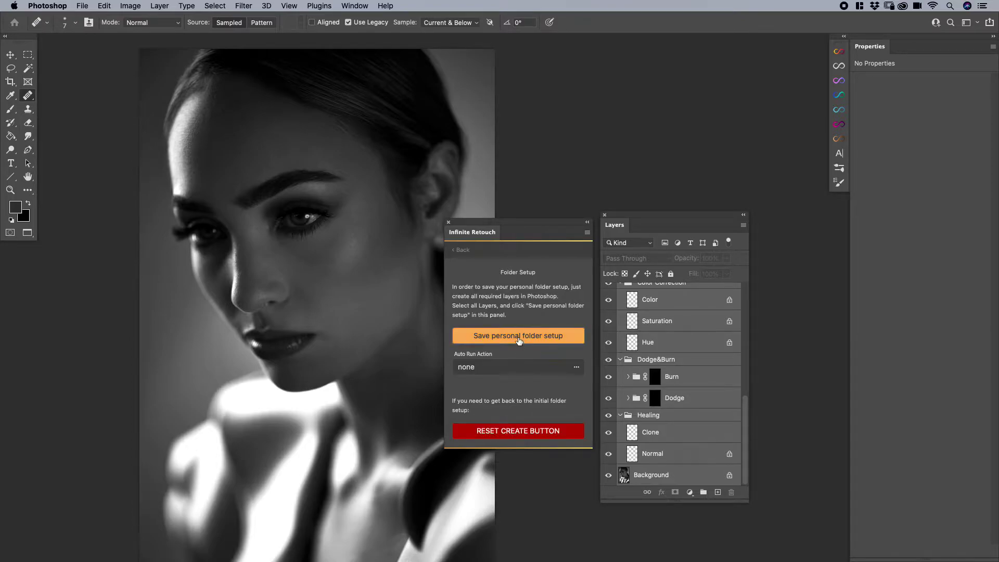
{"action": "left_click", "coordinate": [519, 337]}
{"action": "left_click", "coordinate": [526, 235]}
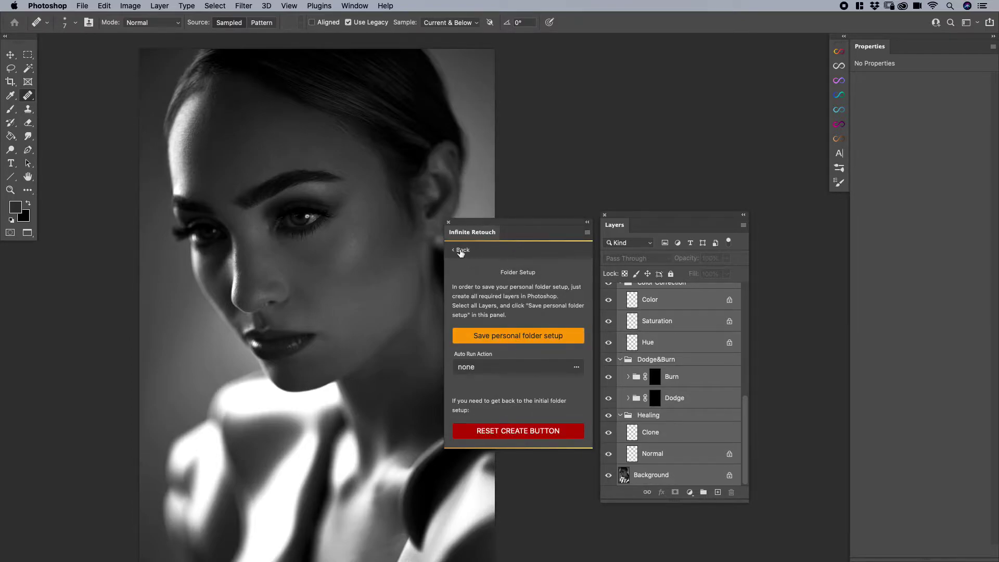
{"action": "left_click", "coordinate": [460, 252]}
- Delete all the layer groups, leaving only the Background layer
{"action": "scroll", "coordinate": [682, 343], "scroll_direction": "up", "scroll_amount": 5}
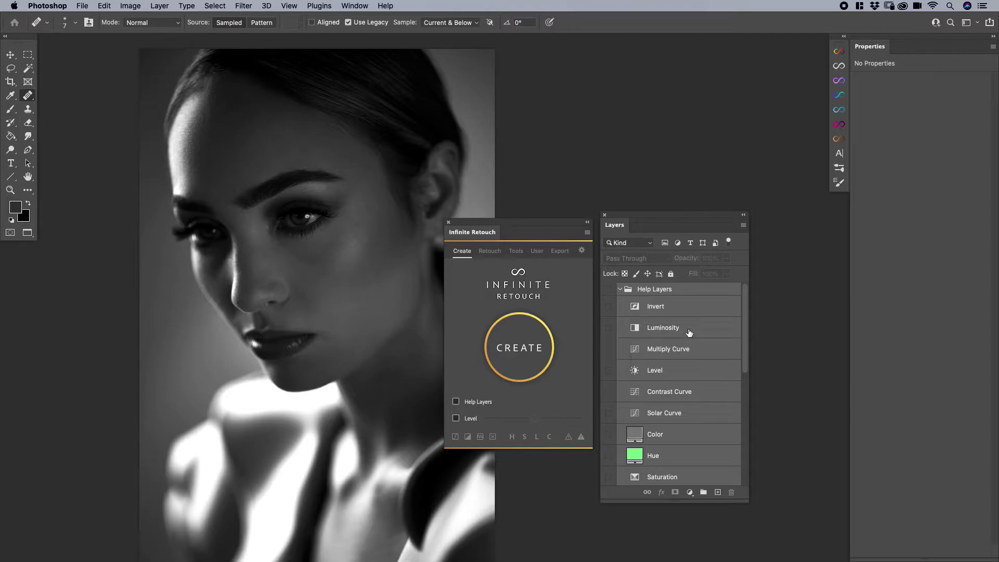
{"action": "left_click_drag", "start_coordinate": [689, 332], "coordinate": [731, 491]}
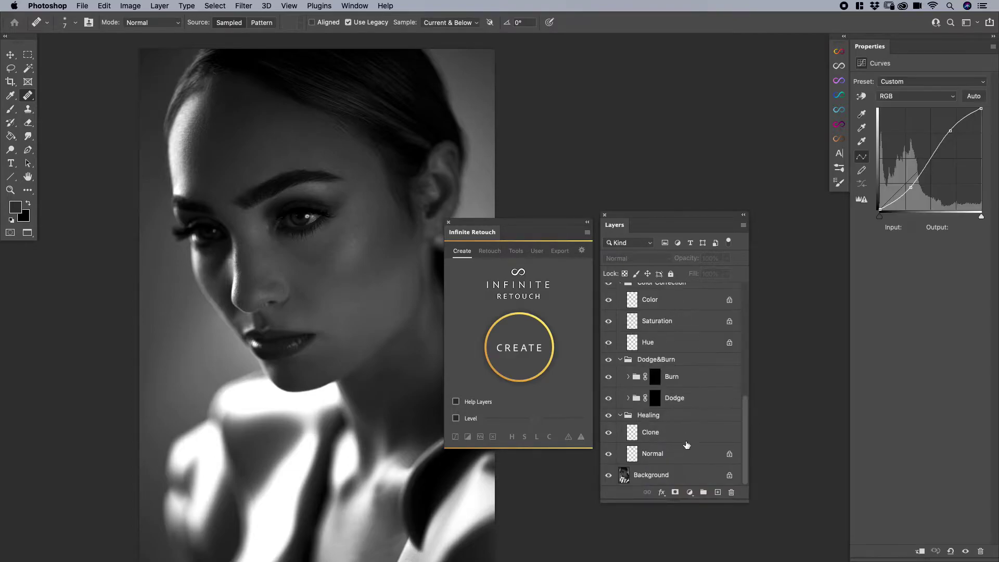
{"action": "key", "text": "super+z"}
{"action": "key", "text": "super+shift+z"}
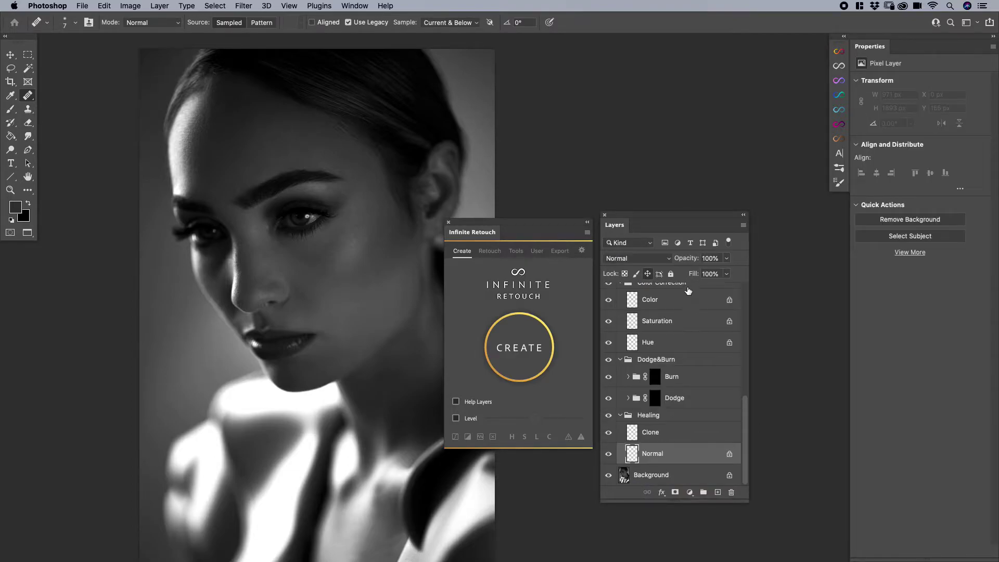
{"action": "key", "text": "super+z"}
{"action": "left_click_drag", "start_coordinate": [688, 290], "coordinate": [728, 490]}
- Rebuild the groups from the saved setup and select the new Clone layer in Healing
{"action": "left_click", "coordinate": [519, 363]}
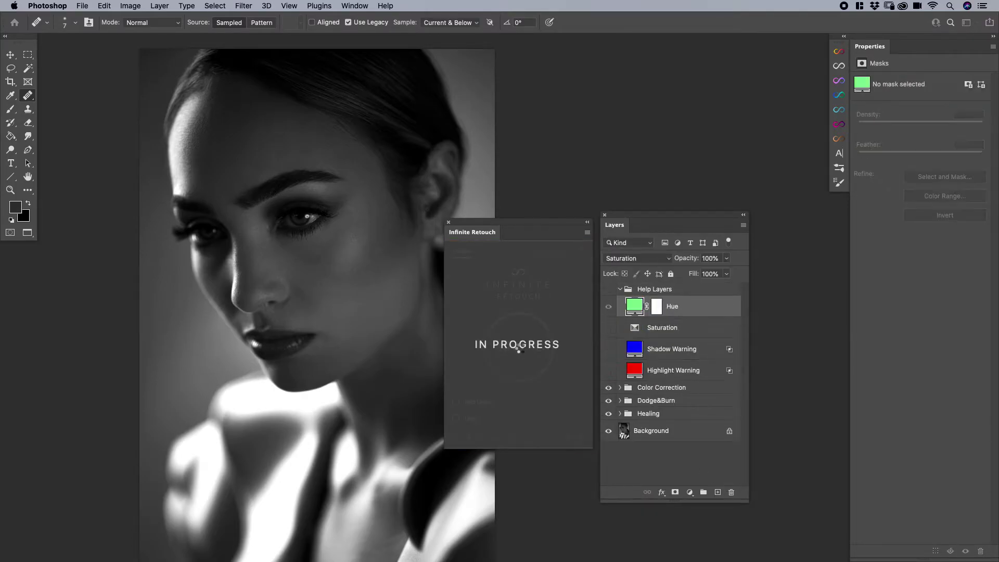
{"action": "left_click", "coordinate": [620, 329]}
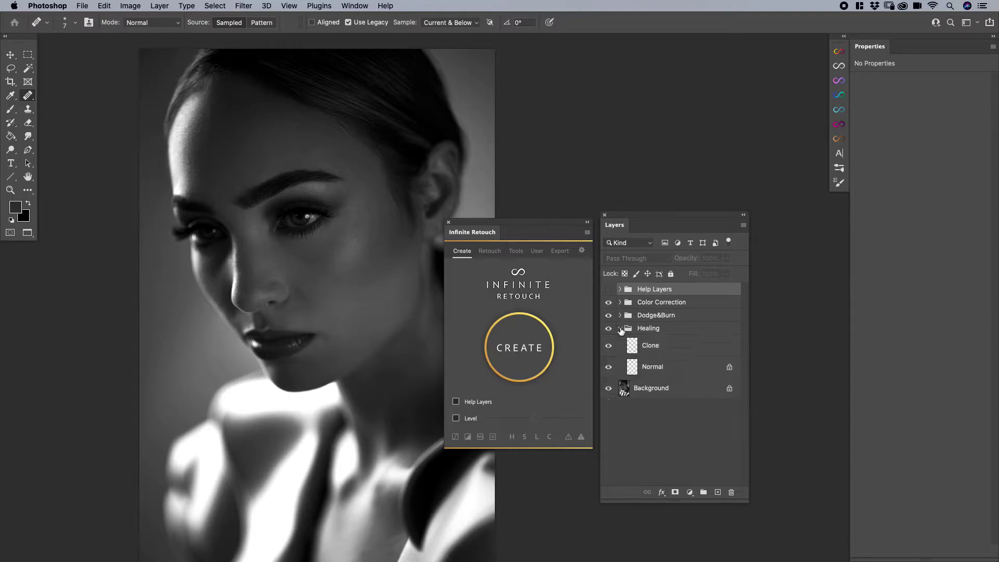
{"action": "left_click", "coordinate": [646, 349]}
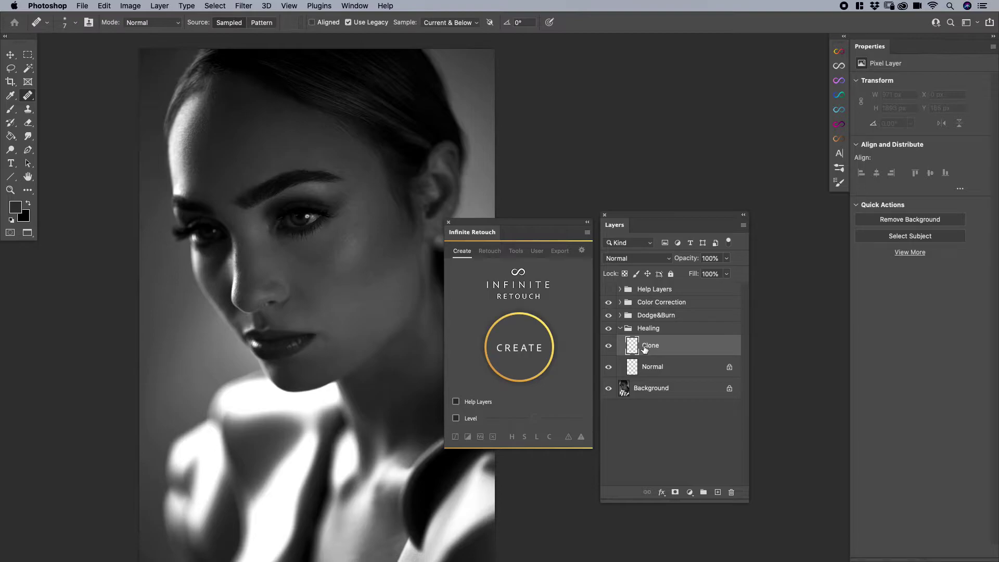
- Open Dodge&Burn and the Dodge group, and select the Dodge group's mask
{"action": "left_click", "coordinate": [620, 329]}
{"action": "left_click", "coordinate": [619, 315]}
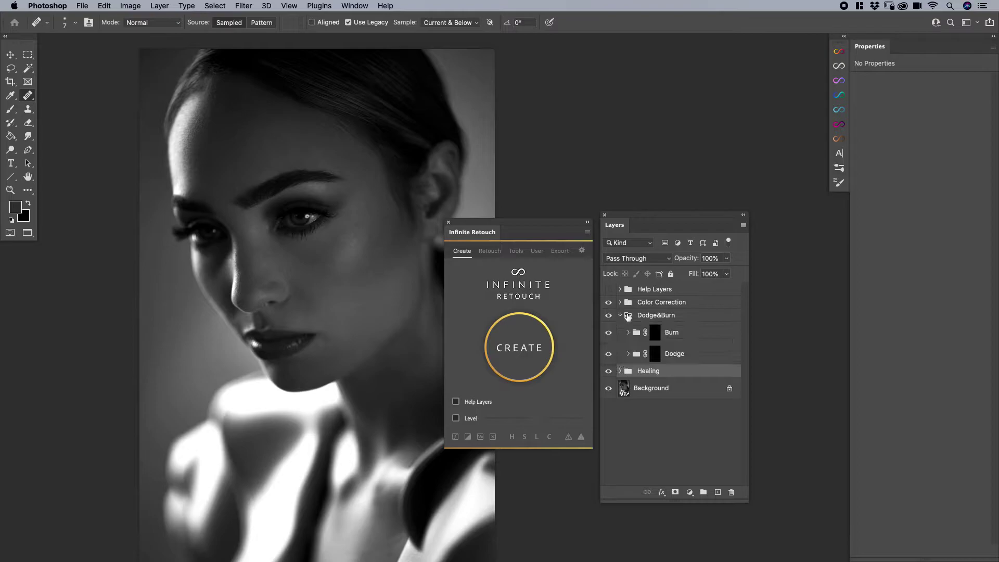
{"action": "left_click", "coordinate": [654, 333]}
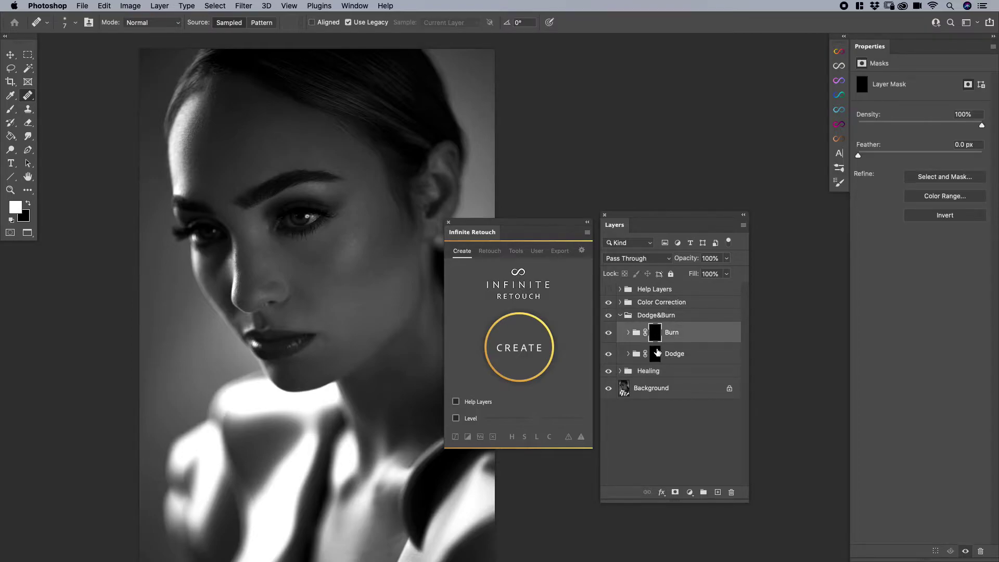
{"action": "left_click", "coordinate": [656, 355]}
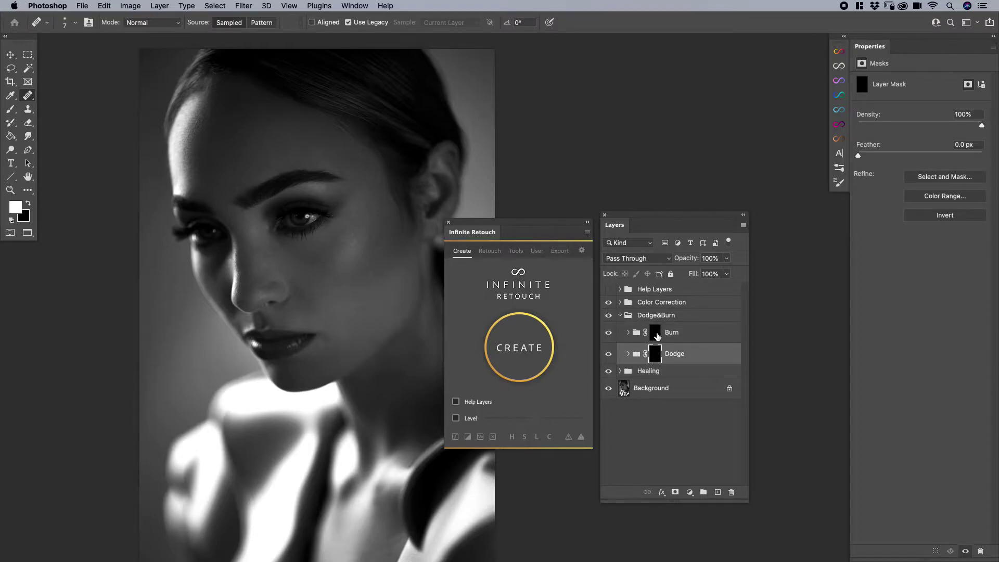
{"action": "left_click", "coordinate": [657, 336]}
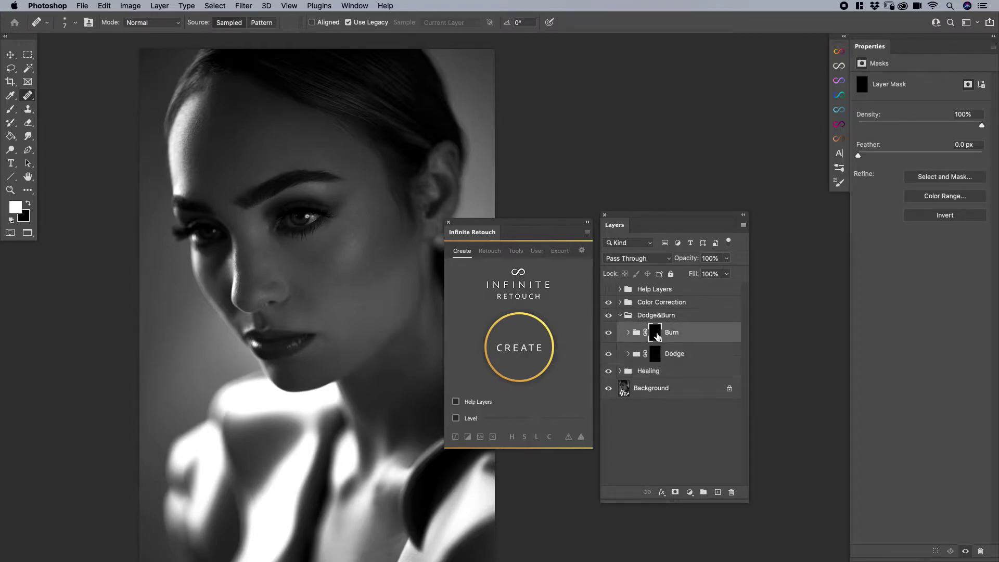
{"action": "left_click", "coordinate": [634, 358]}
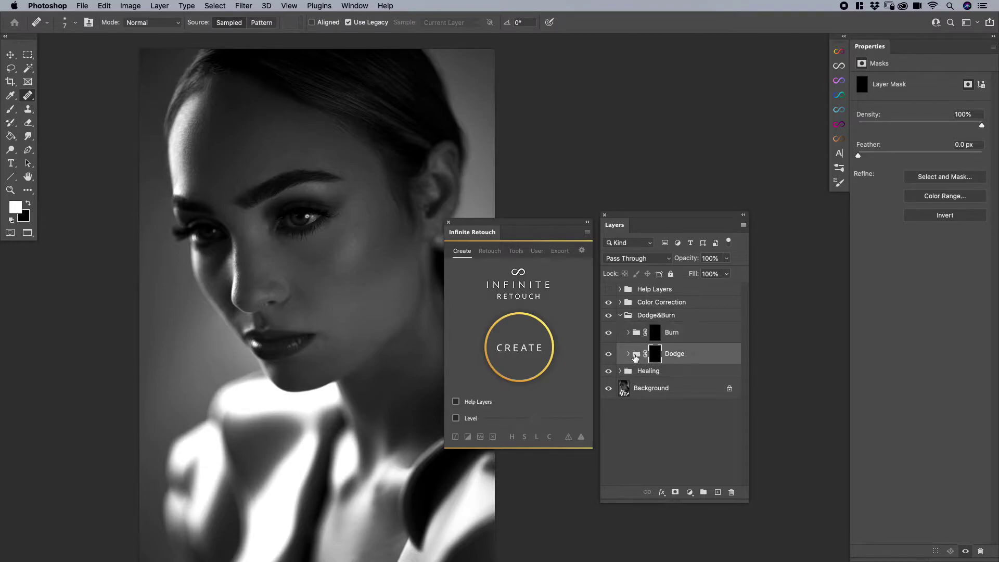
{"action": "left_click", "coordinate": [628, 354]}
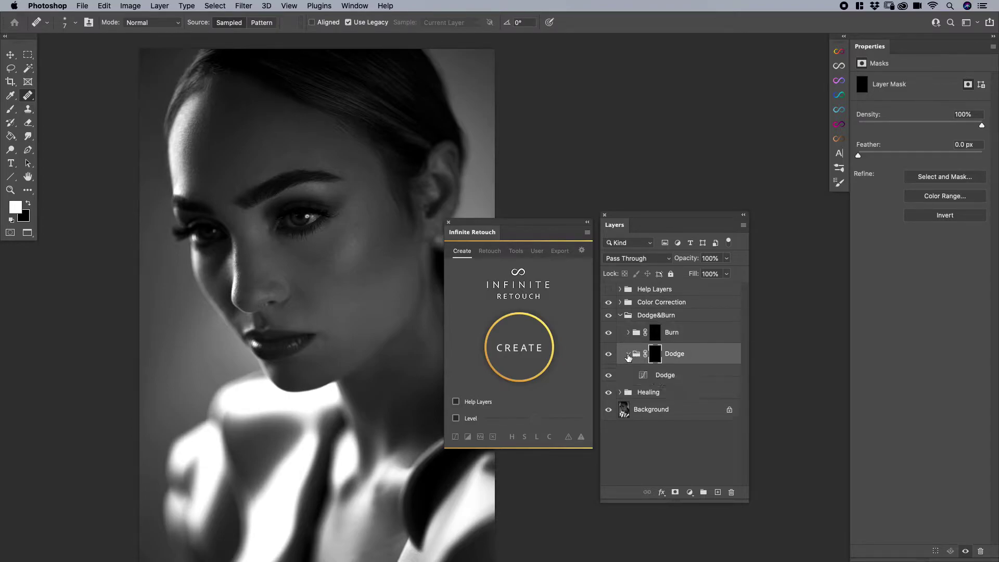
{"action": "left_click", "coordinate": [659, 375]}
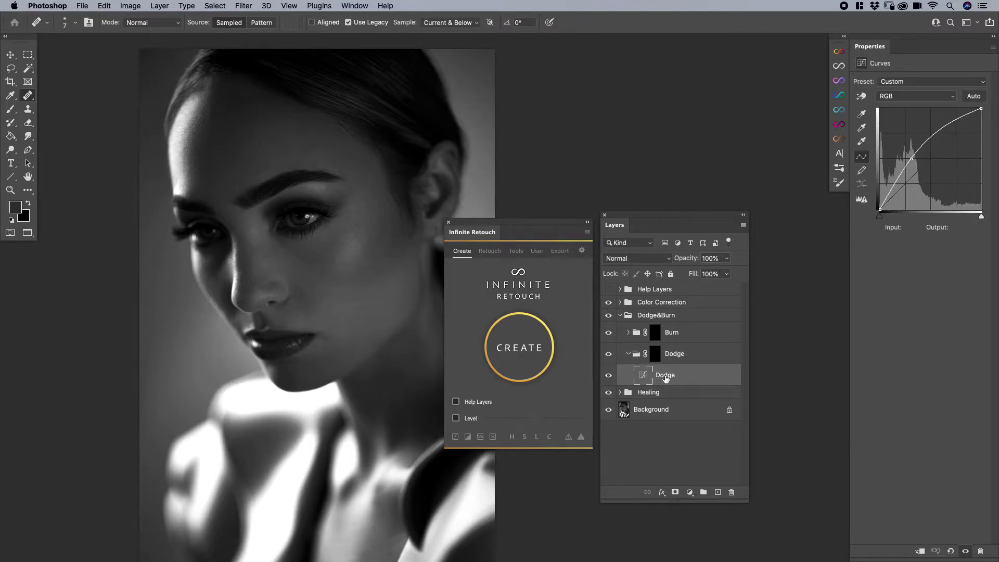
{"action": "left_click", "coordinate": [630, 347]}
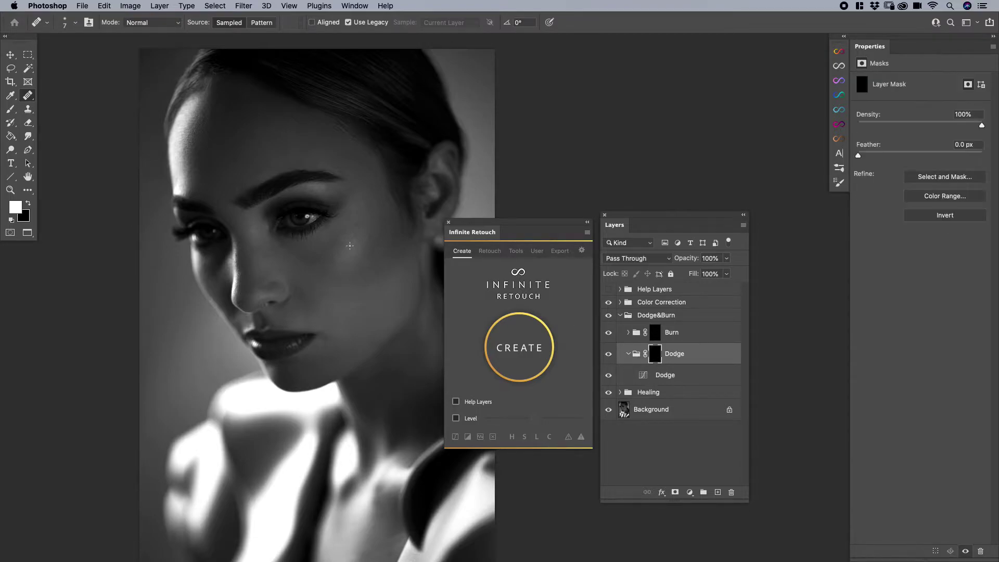
- Paint a brightening stroke over the cheek on the Dodge mask with a roughly 99 px brush
{"action": "key", "text": "b"}
{"action": "key", "text": "bracketright"}
{"action": "key", "text": "bracketright"}
{"action": "key", "text": "bracketleft"}
{"action": "key", "text": "bracketleft"}
{"action": "key", "text": "bracketleft"}
{"action": "key", "text": "bracketleft"}
{"action": "key", "text": "bracketleft"}
{"action": "key", "text": "bracketleft"}
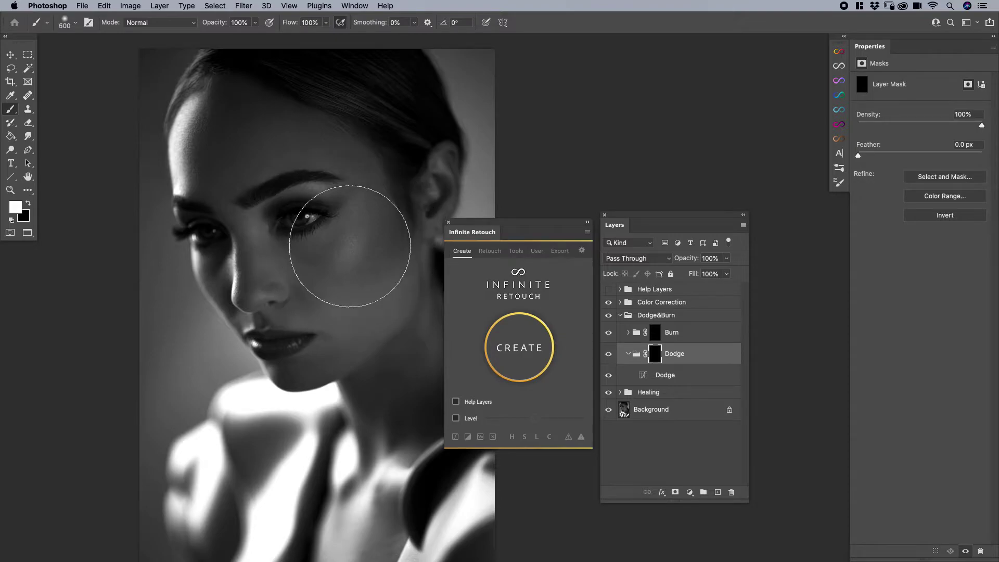
{"action": "mouse_move", "coordinate": [350, 245]}
{"action": "left_mouse_down"}
{"action": "mouse_move", "coordinate": [337, 303]}
{"action": "mouse_move", "coordinate": [323, 330]}
{"action": "left_mouse_up"}
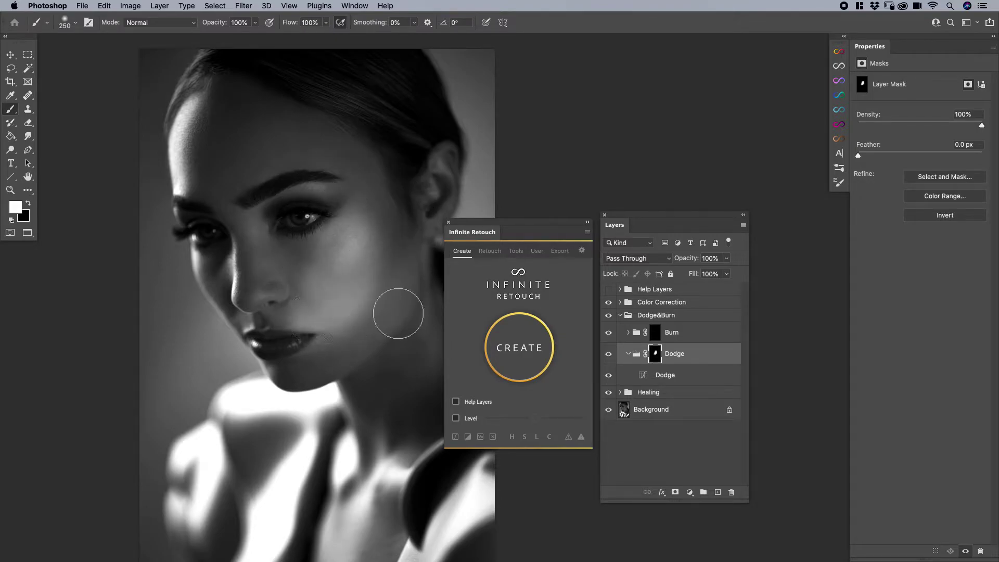
- Add a trial Curves adjustment in Dodge, test the curve, then discard Curves 1 and collapse Dodge
{"action": "left_click", "coordinate": [690, 378]}
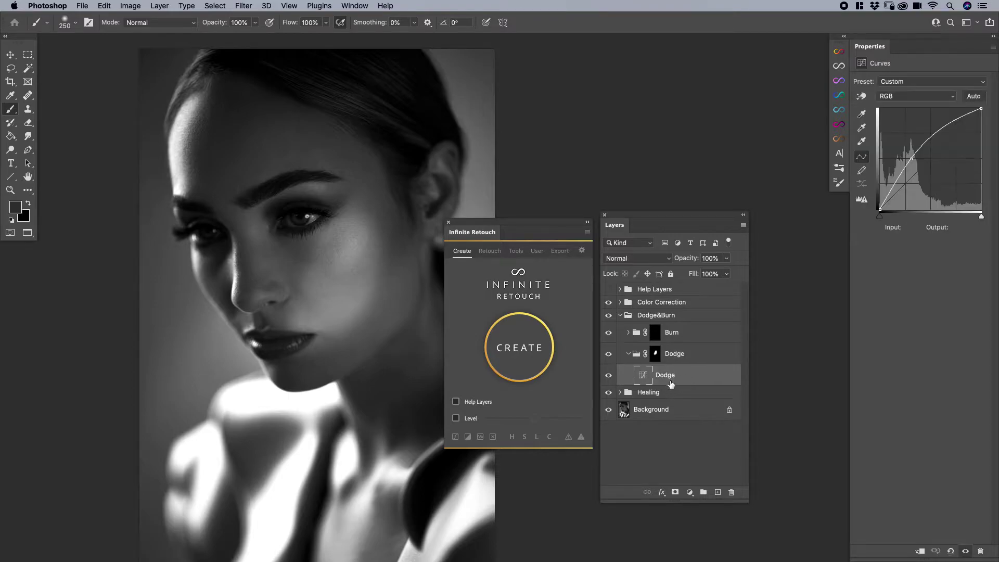
{"action": "left_click", "coordinate": [690, 492]}
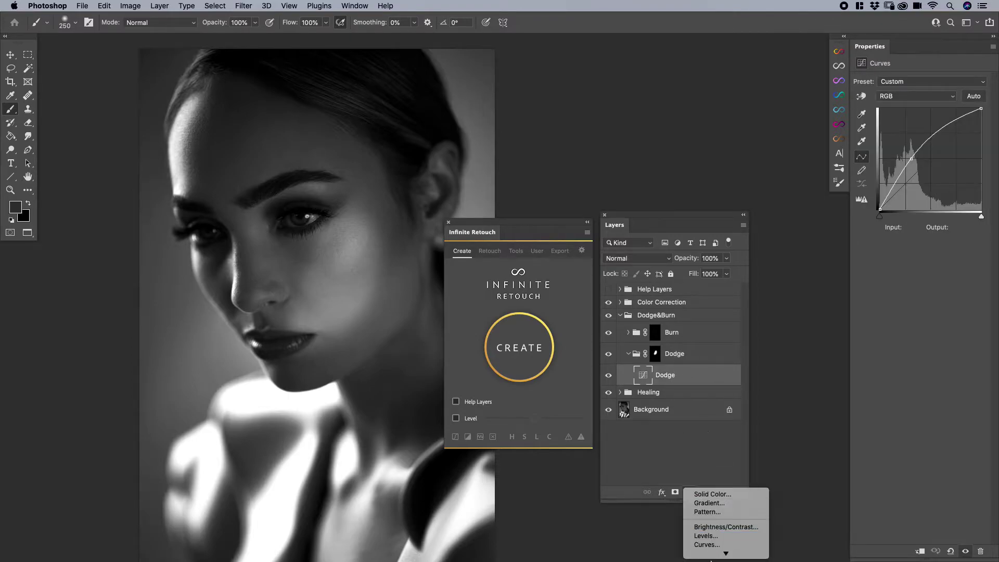
{"action": "left_click", "coordinate": [715, 473]}
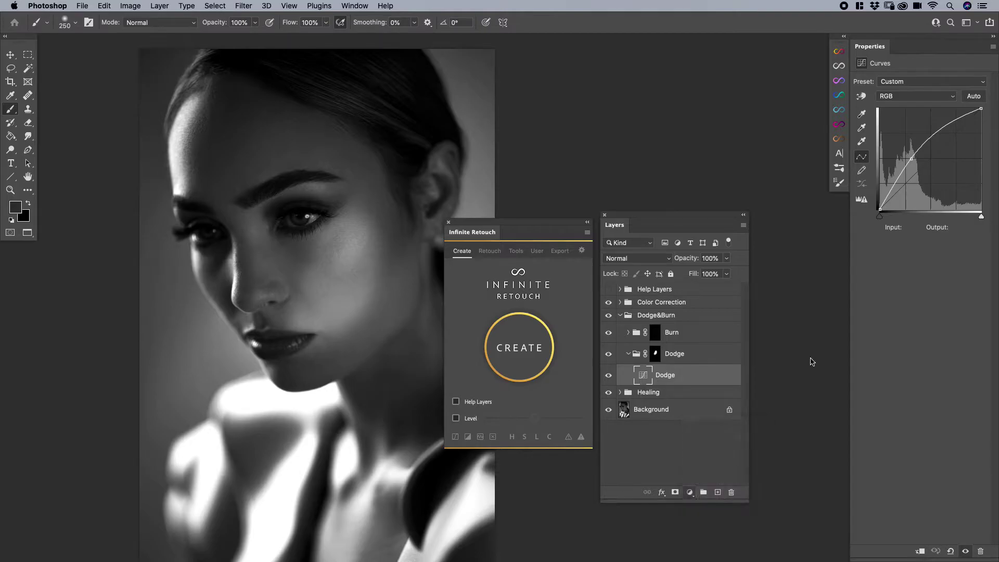
{"action": "left_click_drag", "start_coordinate": [935, 154], "coordinate": [915, 183]}
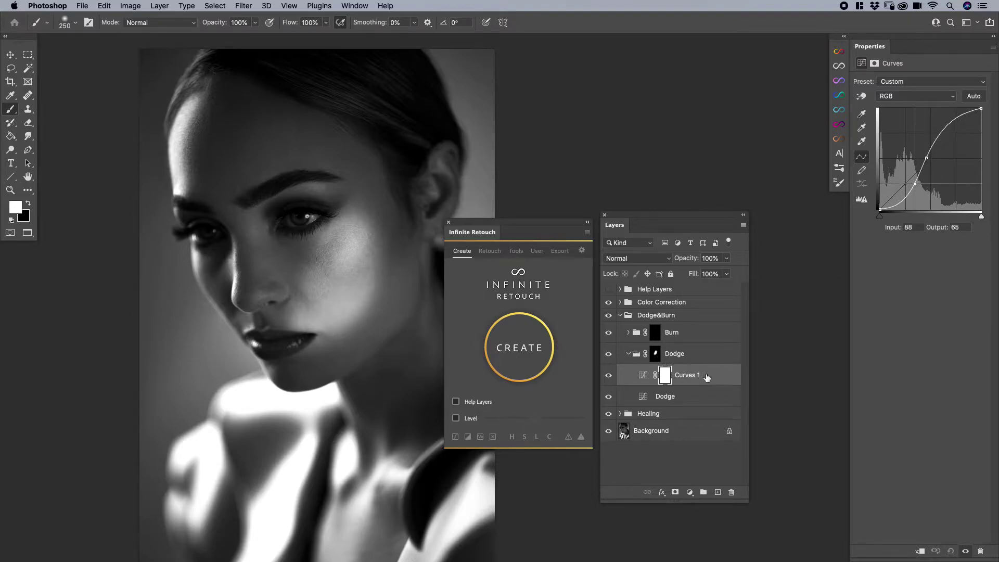
{"action": "key", "text": "ctrl+z"}
{"action": "left_click_drag", "start_coordinate": [696, 373], "coordinate": [731, 491]}
{"action": "left_click", "coordinate": [629, 354]}
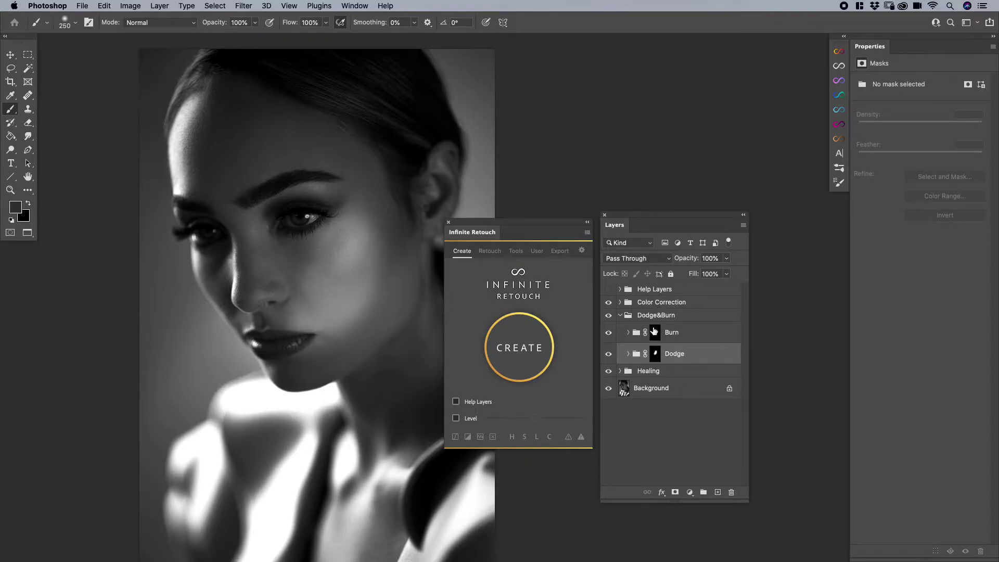
- Review Color Correction's Color, Saturation and Hue layers, then collapse the group and turn off its visibility
{"action": "left_click", "coordinate": [620, 316]}
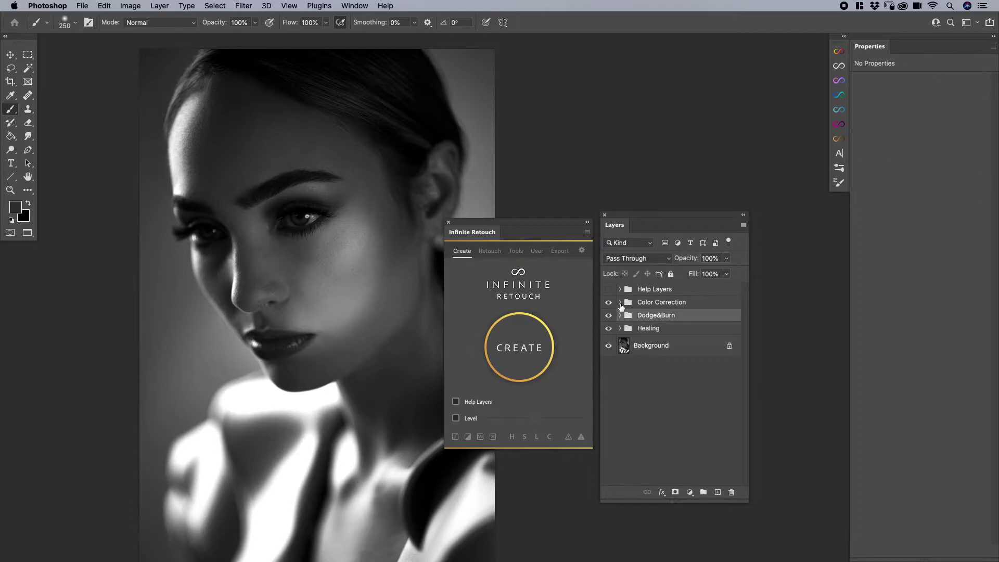
{"action": "left_click", "coordinate": [620, 303]}
{"action": "left_click", "coordinate": [661, 307]}
{"action": "left_click", "coordinate": [654, 320]}
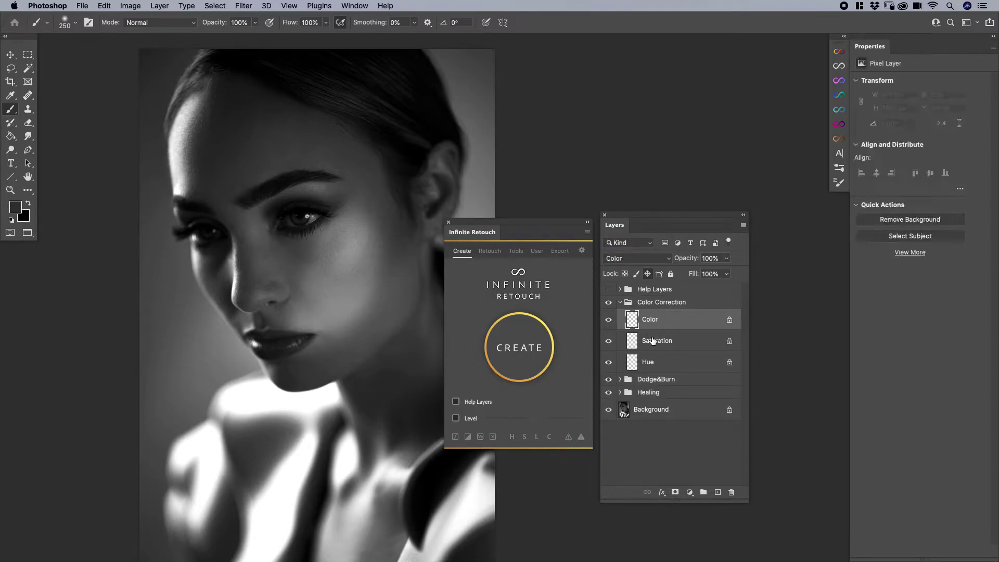
{"action": "left_click", "coordinate": [653, 342]}
{"action": "left_click", "coordinate": [651, 361]}
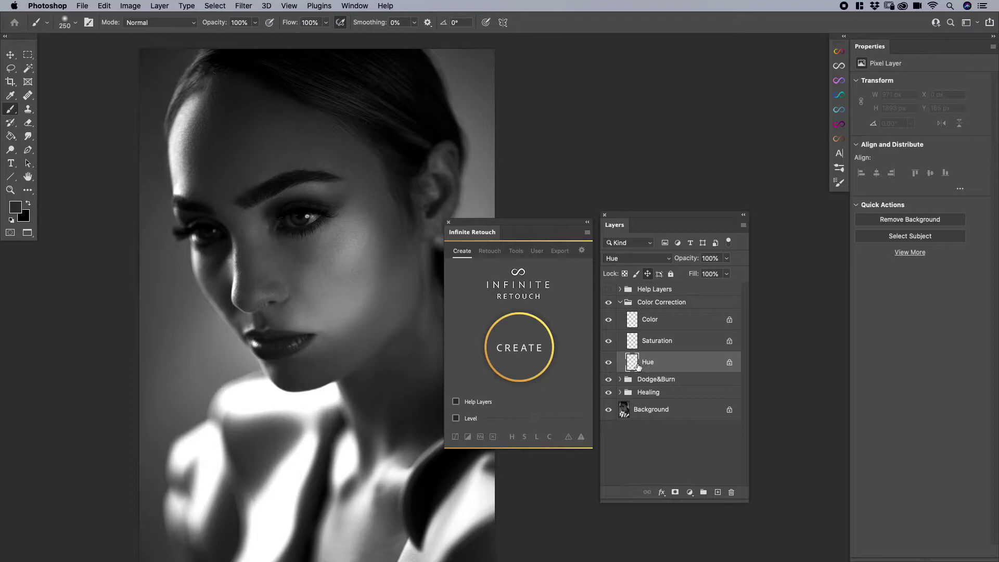
{"action": "left_click", "coordinate": [636, 325]}
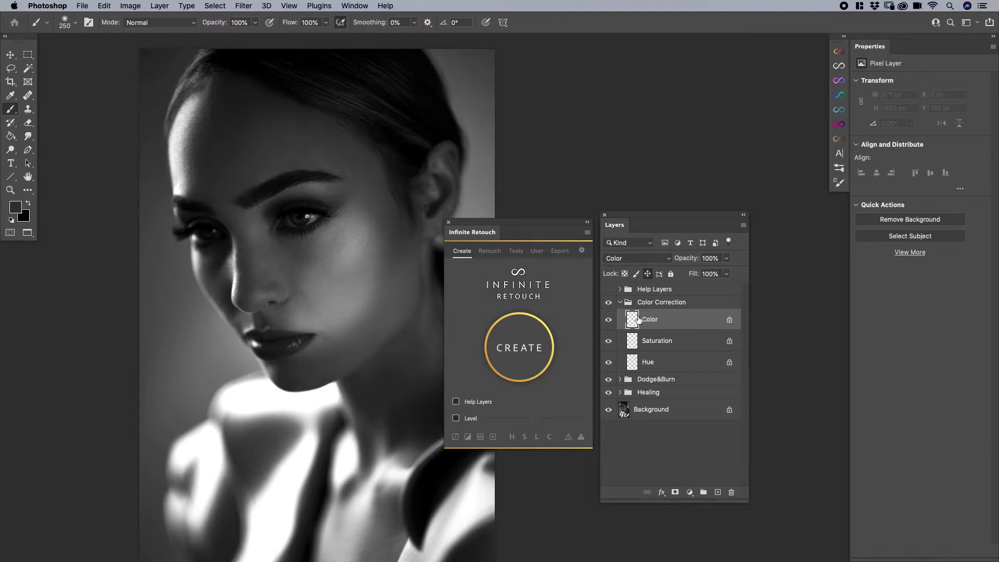
{"action": "left_click", "coordinate": [620, 303]}
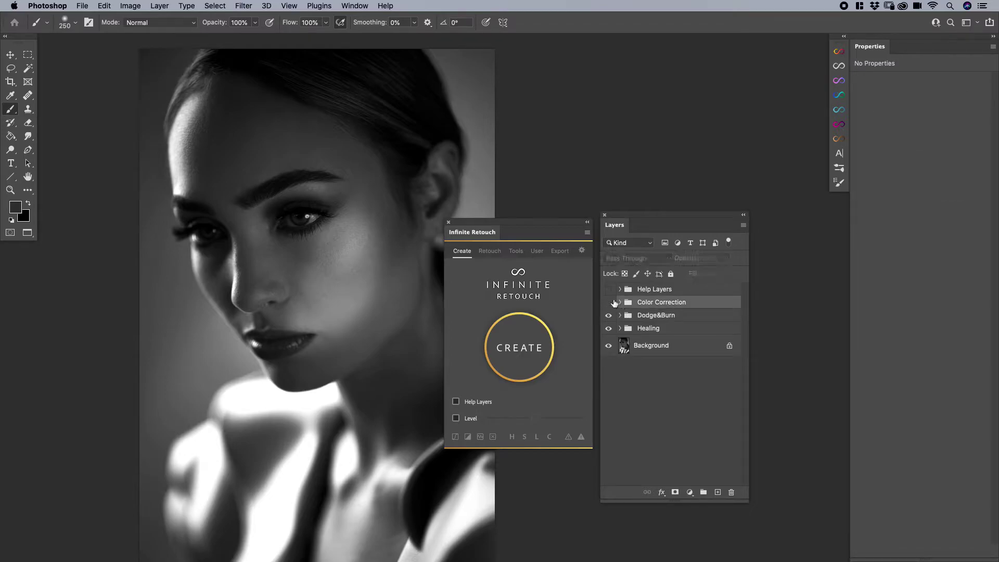
{"action": "left_click", "coordinate": [608, 302]}
{"action": "left_click", "coordinate": [636, 316]}
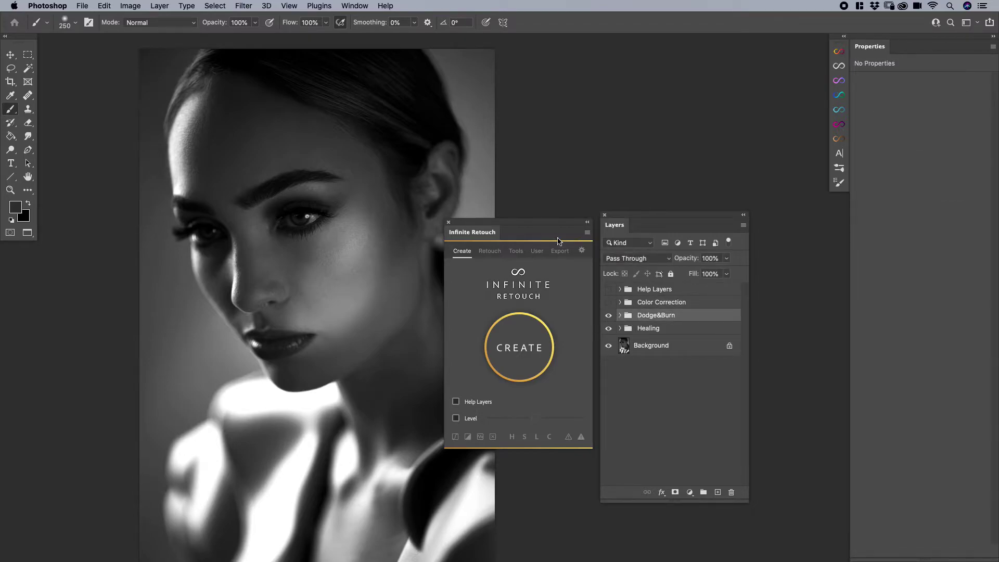
- Run the frequency separation Low Preview and accept the Gaussian Blur to create the FS group
{"action": "left_click", "coordinate": [487, 251]}
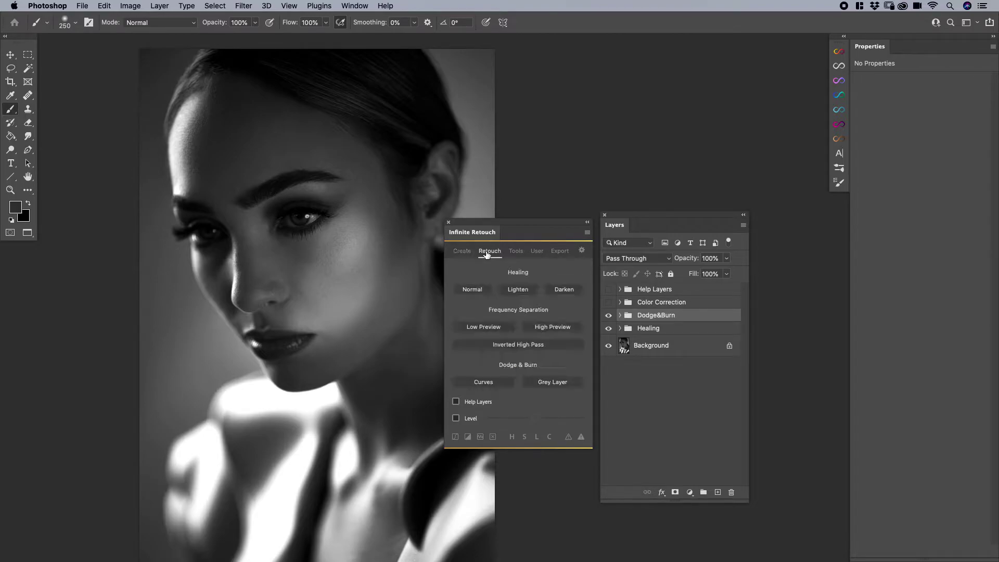
{"action": "left_click", "coordinate": [493, 330]}
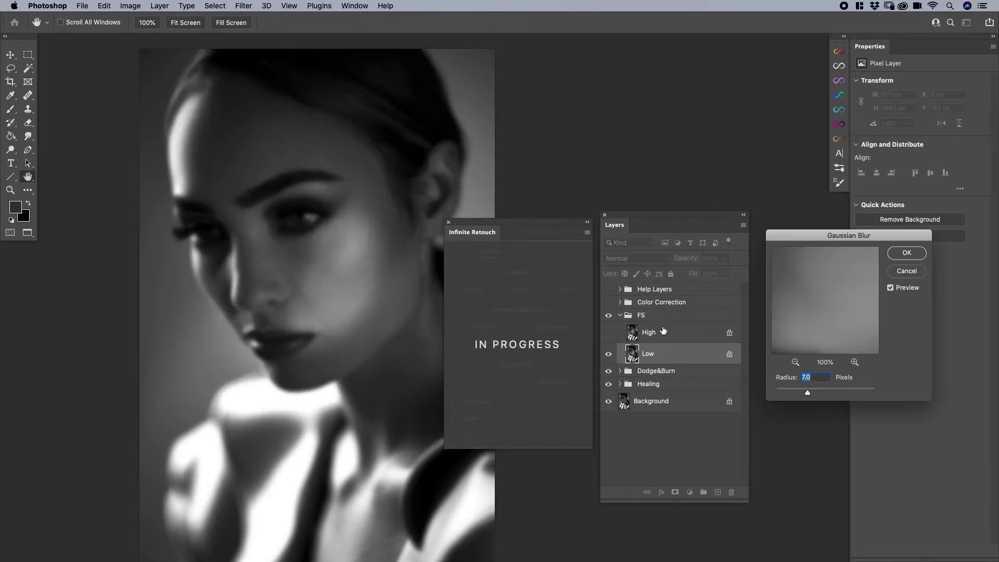
{"action": "left_click", "coordinate": [915, 254]}
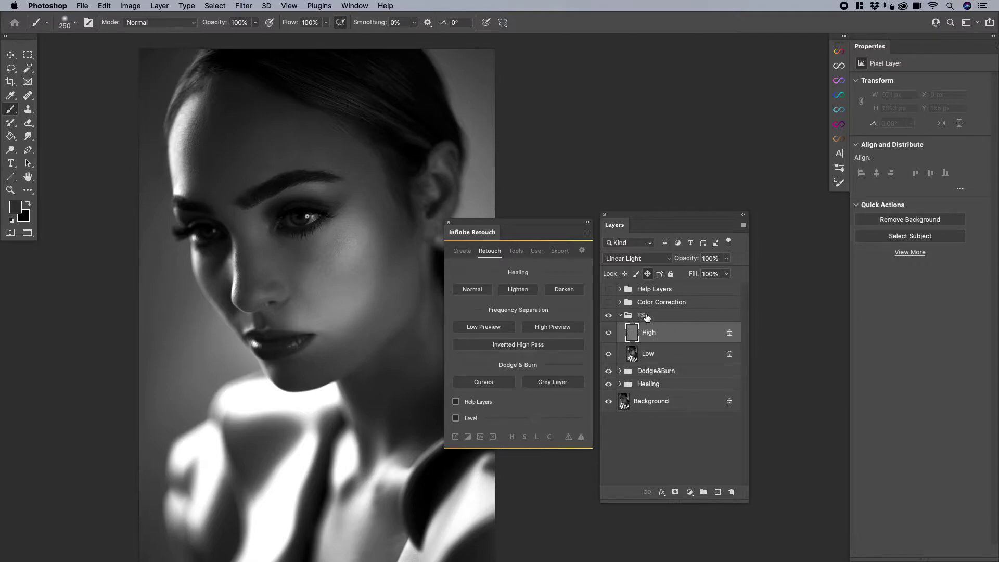
- Inspect the FS group's High and Low layers, return to Create, and select Help Layers through Healing
{"action": "left_click", "coordinate": [620, 315]}
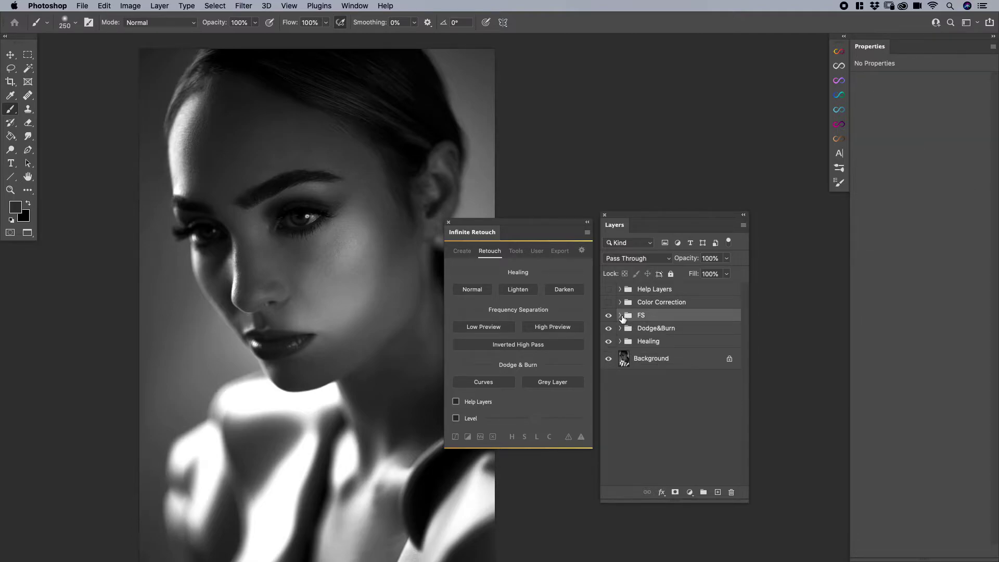
{"action": "left_click", "coordinate": [656, 329]}
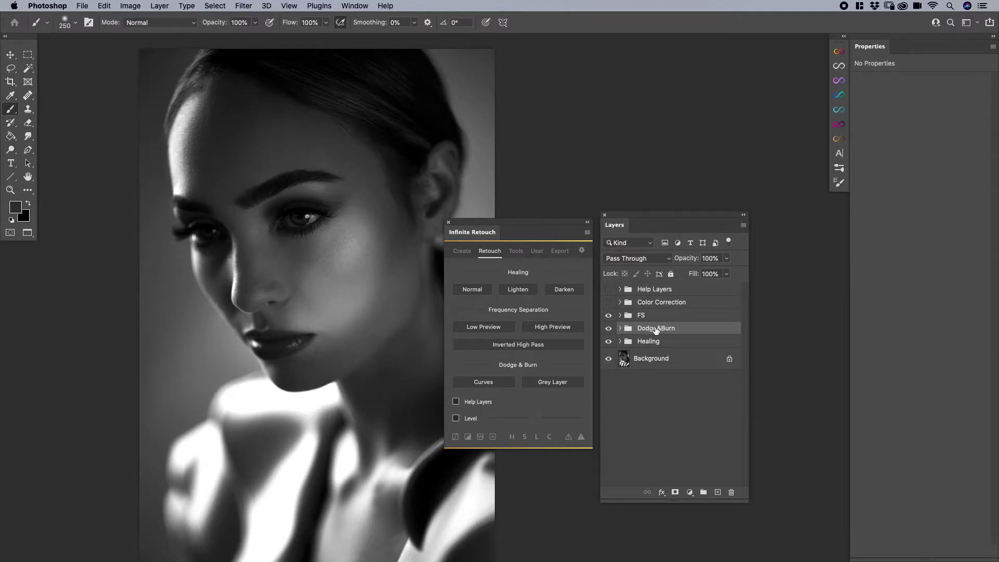
{"action": "left_click", "coordinate": [620, 315]}
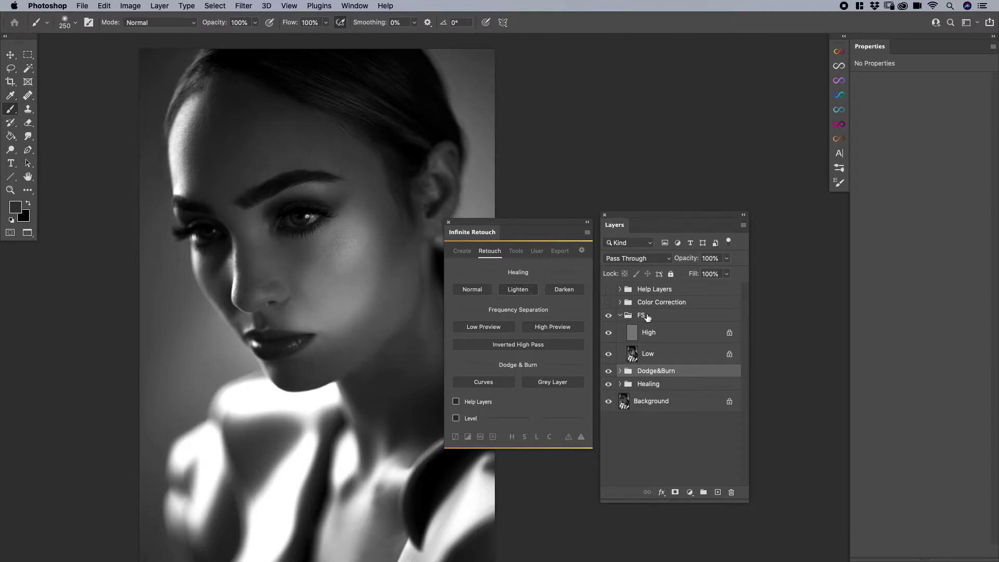
{"action": "left_click", "coordinate": [647, 316]}
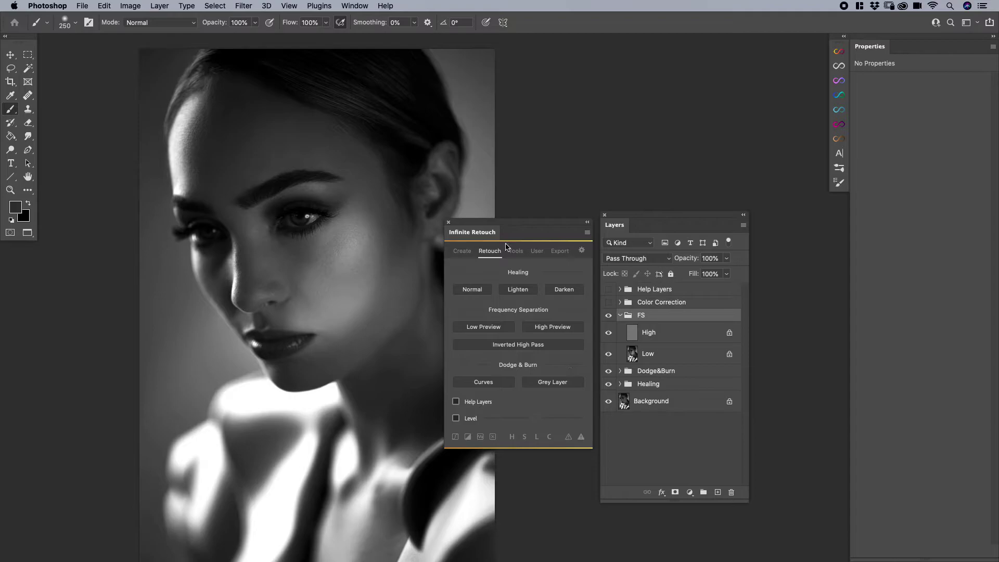
{"action": "left_click", "coordinate": [461, 251]}
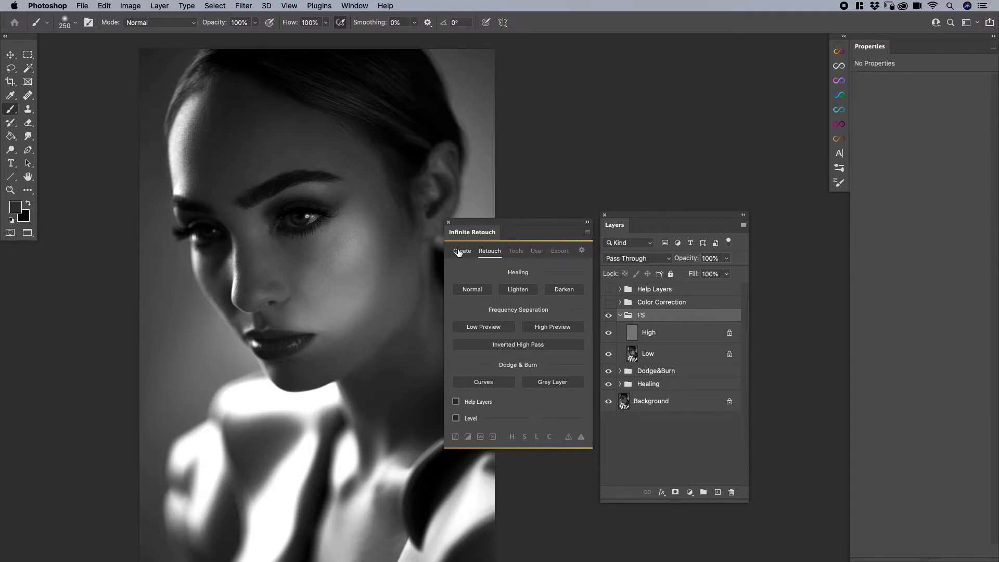
{"action": "left_click", "coordinate": [620, 316]}
{"action": "left_click", "coordinate": [649, 291]}
{"action": "left_click", "coordinate": [658, 341], "text": "shift"}
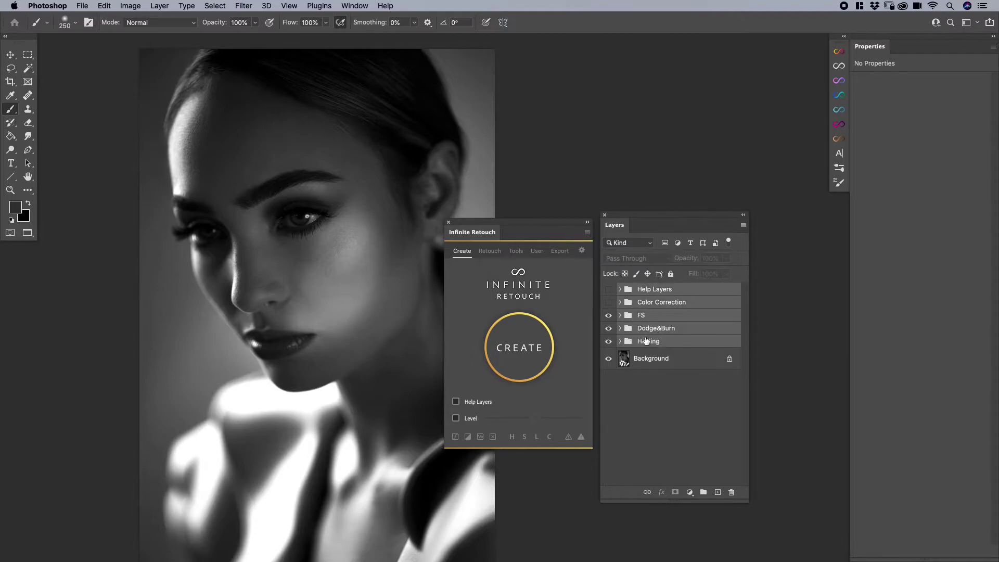
- Delete the five retouch groups and create Group 1 containing a new empty layer
{"action": "left_click_drag", "start_coordinate": [645, 342], "coordinate": [731, 491]}
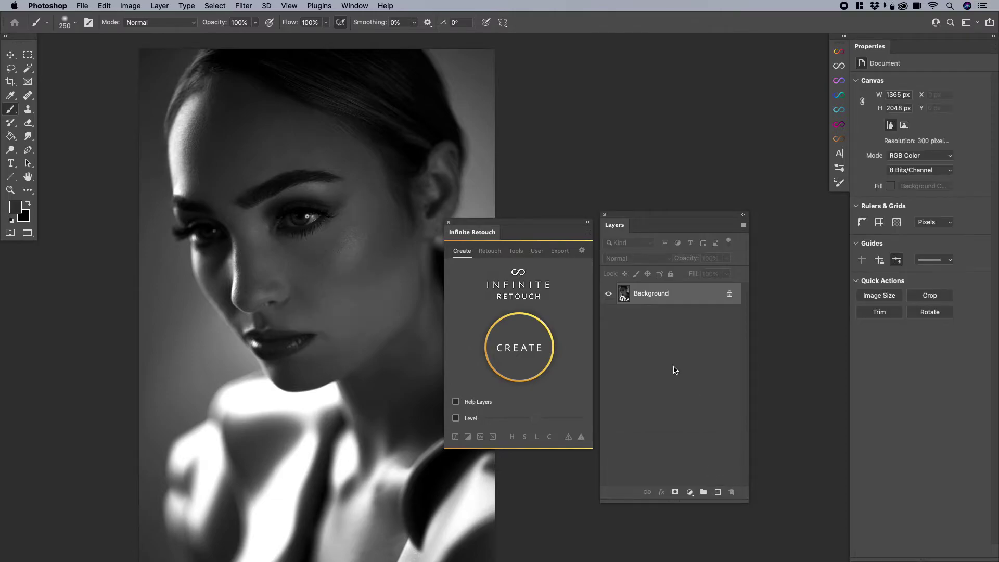
{"action": "left_click", "coordinate": [704, 492]}
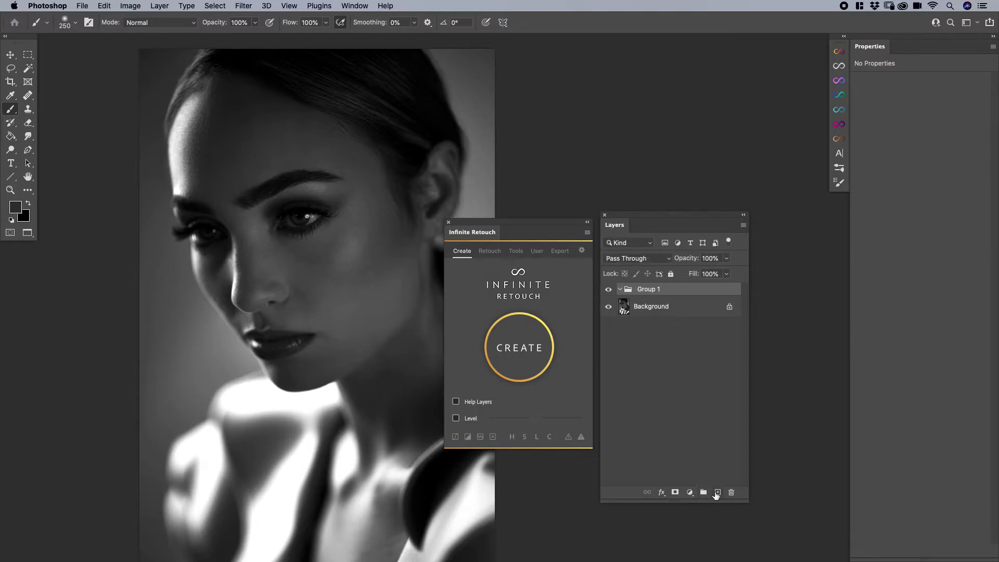
{"action": "left_click", "coordinate": [717, 493]}
{"action": "left_click", "coordinate": [717, 492]}
{"action": "left_click", "coordinate": [717, 492]}
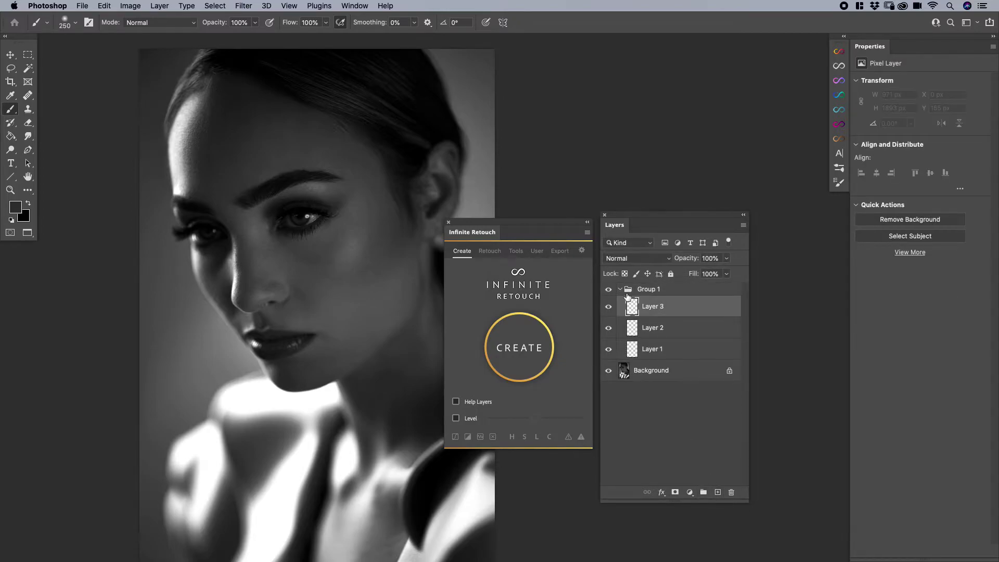
{"action": "left_click", "coordinate": [647, 290]}
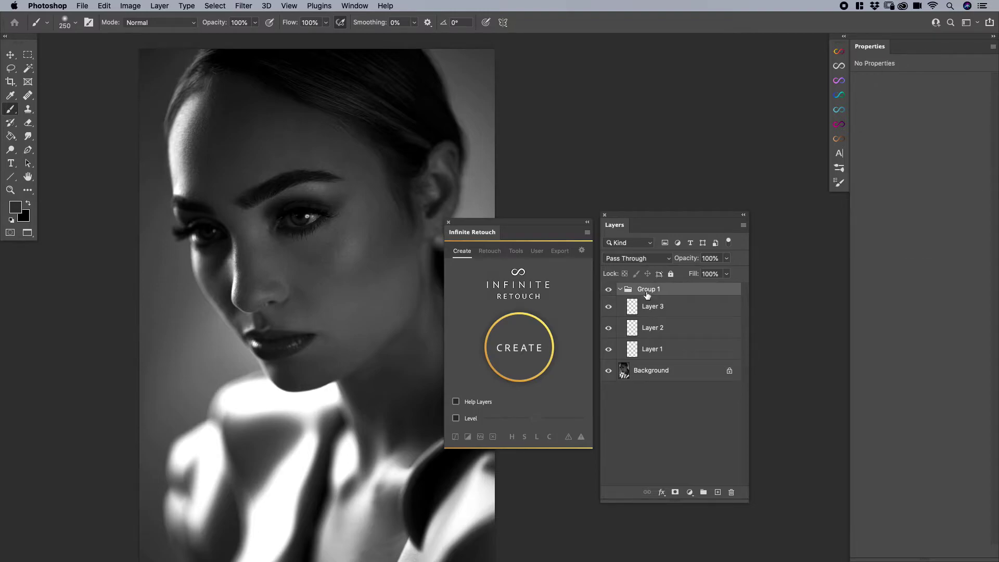
{"action": "left_click", "coordinate": [620, 289]}
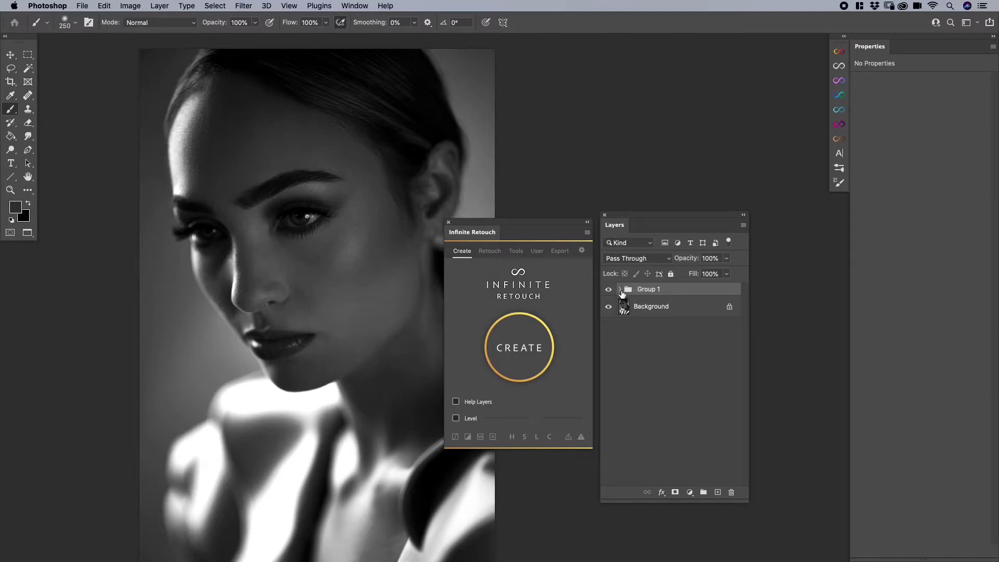
{"action": "left_click", "coordinate": [620, 289]}
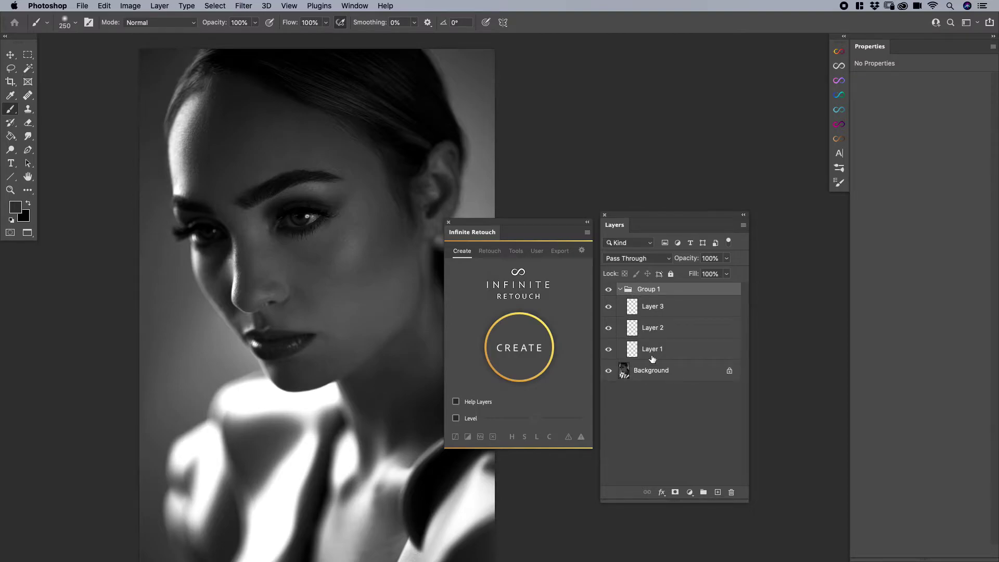
{"action": "left_click", "coordinate": [653, 379], "text": "shift"}
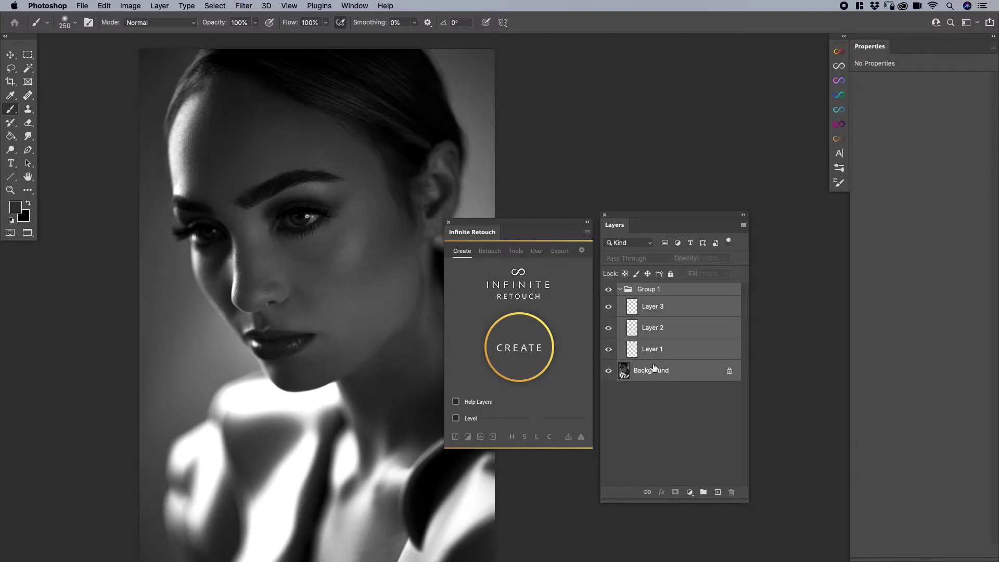
{"action": "left_click", "coordinate": [621, 290]}
{"action": "left_click", "coordinate": [645, 293]}
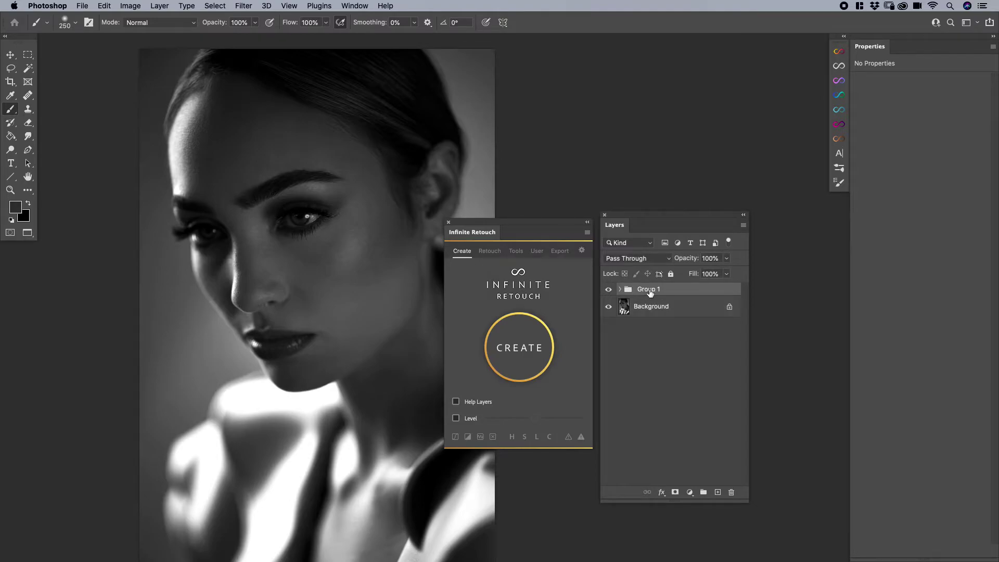
- Create Group 2 with Layers 4–6, collapse it, and select it together with Group 1
{"action": "left_click", "coordinate": [703, 493]}
{"action": "left_click", "coordinate": [718, 493]}
{"action": "left_click", "coordinate": [718, 494]}
{"action": "left_click", "coordinate": [718, 493]}
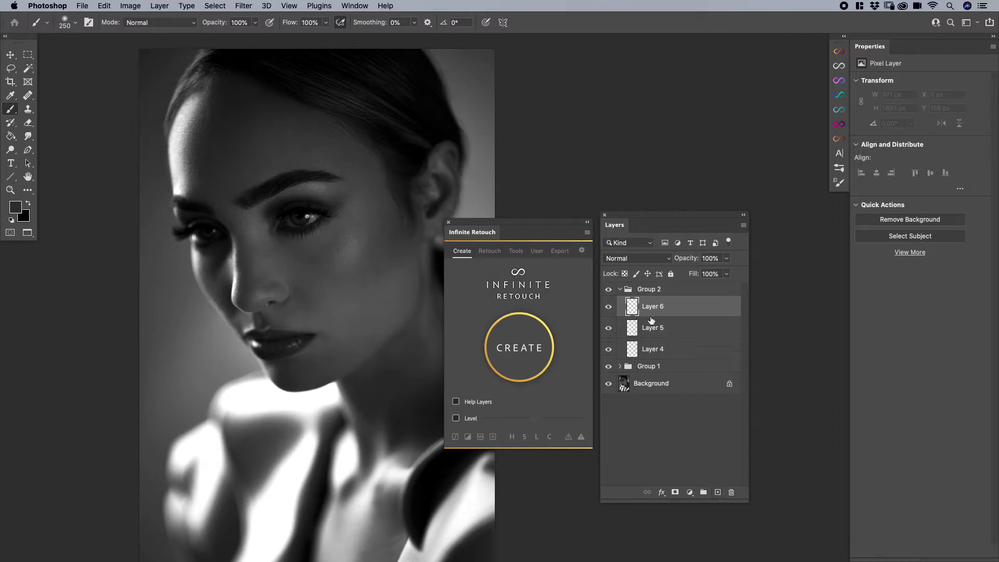
{"action": "left_click", "coordinate": [620, 289]}
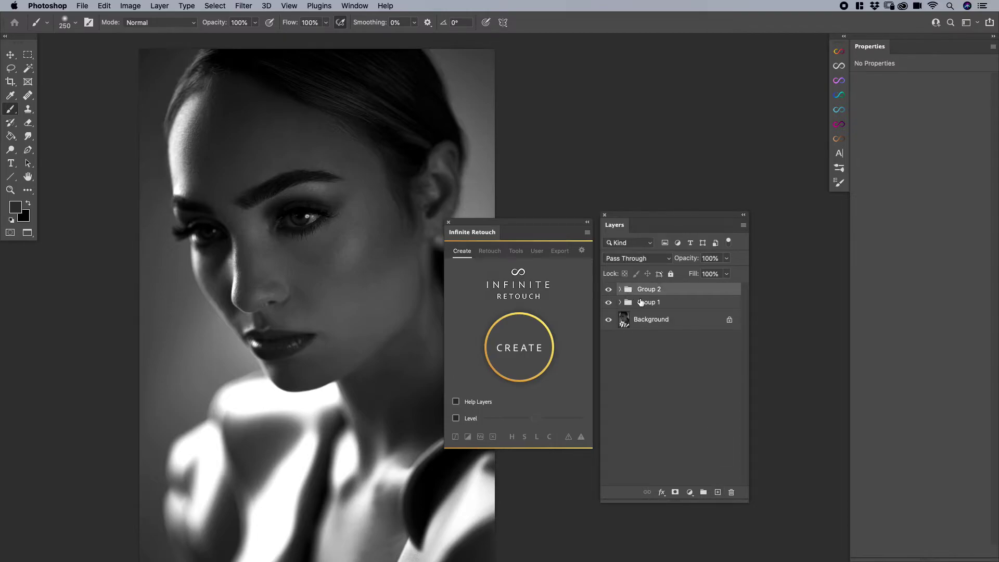
{"action": "left_click", "coordinate": [645, 304], "text": "shift"}
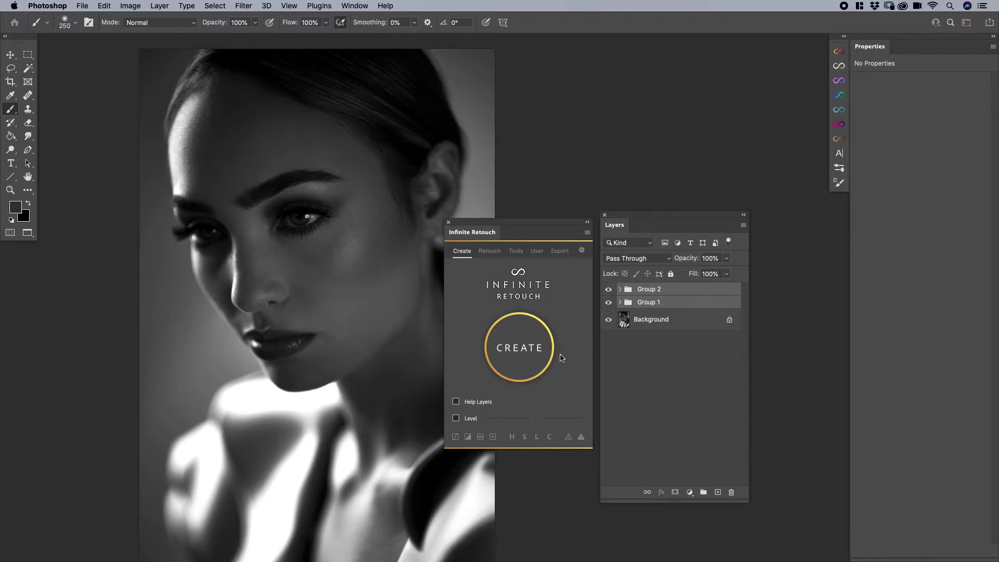
{"action": "left_click", "coordinate": [526, 353]}
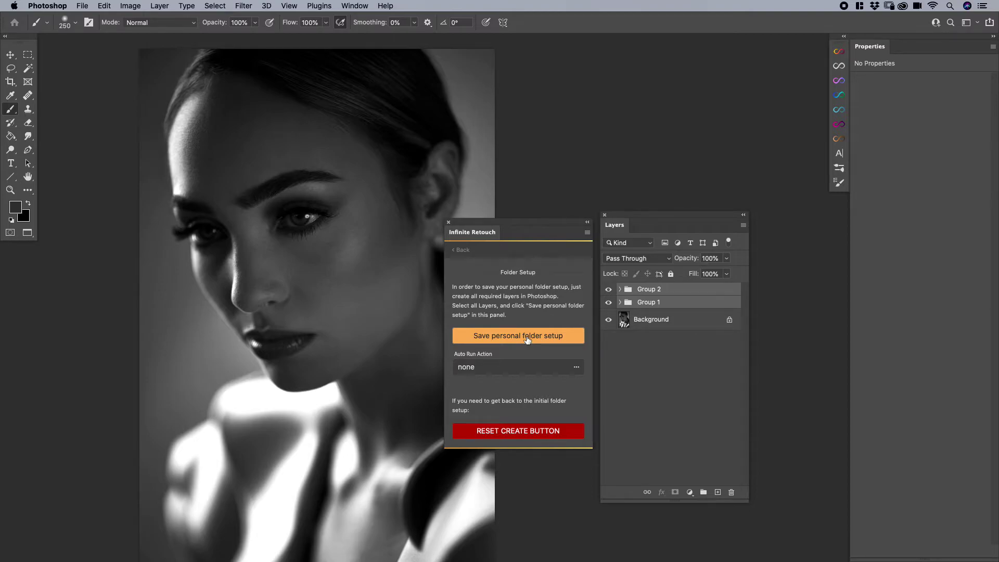
- Save Group 1 and Group 2 as the personal folder setup, go back, and drag both groups toward the trash
{"action": "left_click", "coordinate": [527, 338]}
{"action": "left_click", "coordinate": [519, 235]}
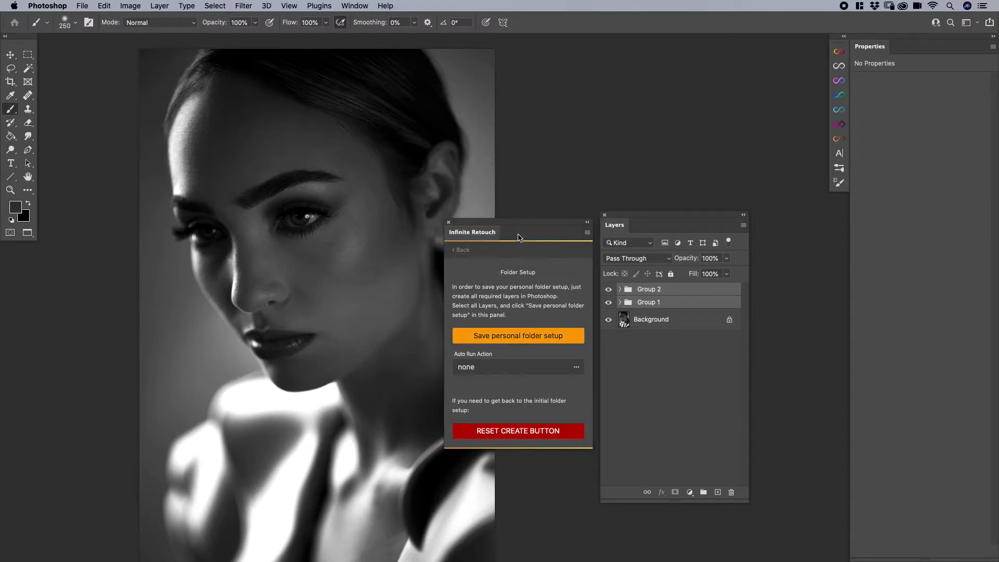
{"action": "left_click", "coordinate": [462, 250]}
{"action": "mouse_move", "coordinate": [679, 303]}
{"action": "left_mouse_down"}
{"action": "mouse_move", "coordinate": [723, 430]}
{"action": "mouse_move", "coordinate": [731, 491]}
{"action": "left_mouse_up"}
- Undo the deletion and add three new empty layers (Layers 7–9) inside Group 1
{"action": "key", "text": "ctrl+z"}
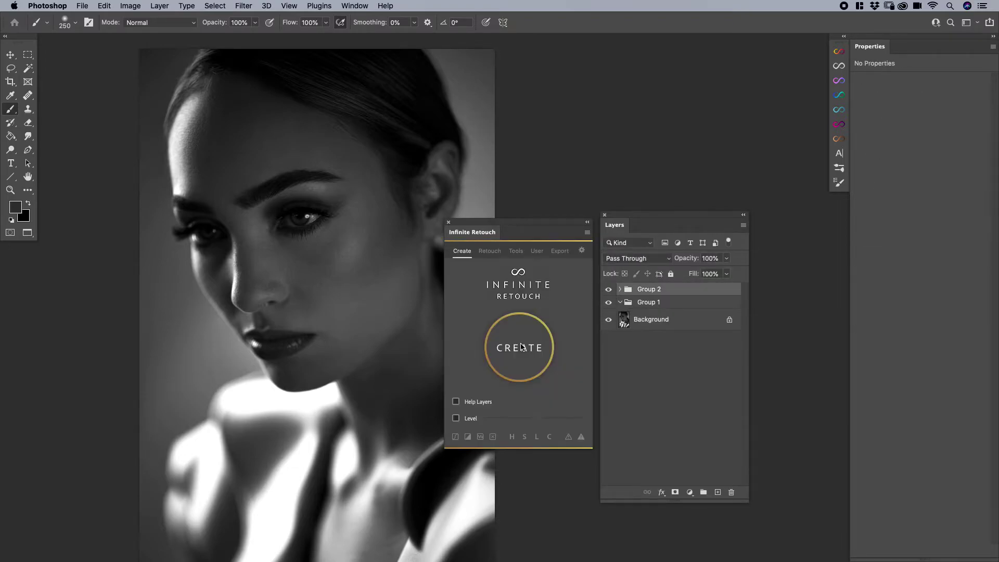
{"action": "left_click", "coordinate": [620, 290]}
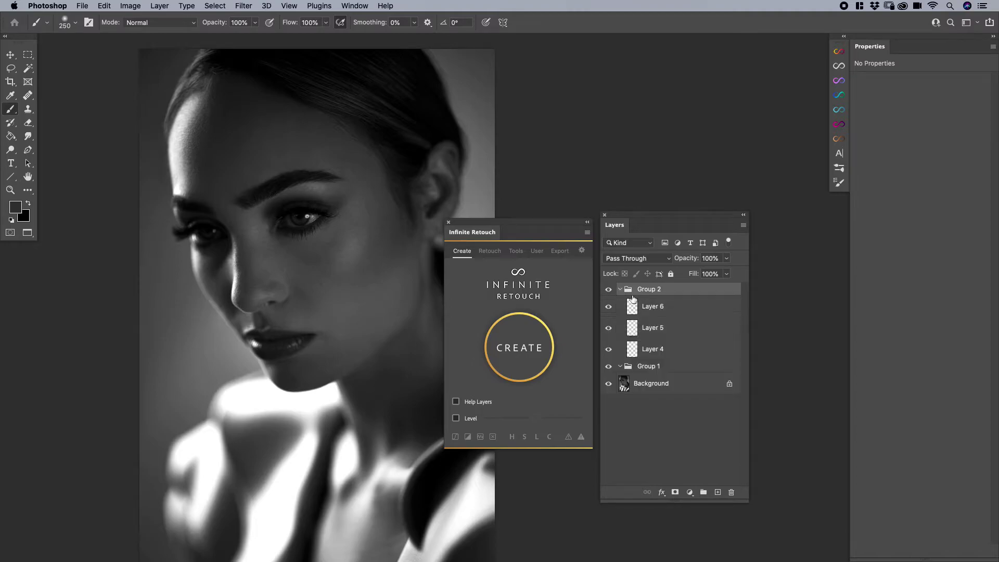
{"action": "left_click", "coordinate": [641, 366]}
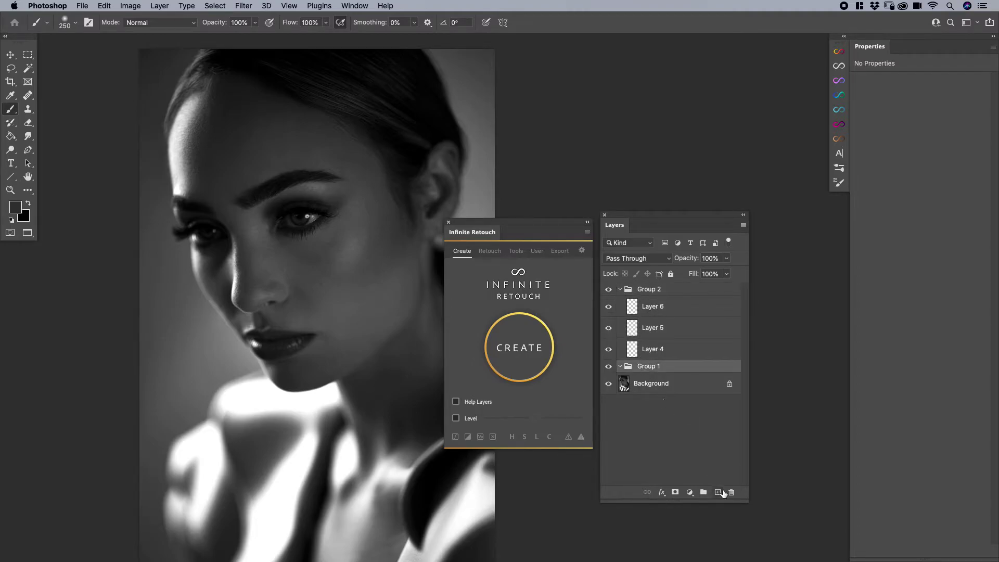
{"action": "left_click", "coordinate": [721, 493]}
{"action": "left_click", "coordinate": [721, 492]}
{"action": "left_click", "coordinate": [721, 492]}
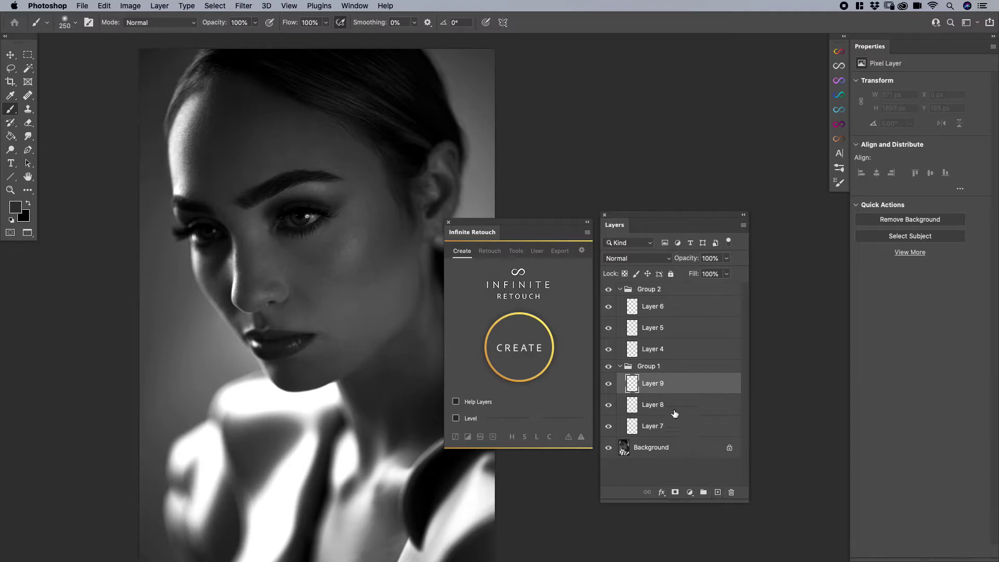
- Select Group 2 down to Background and save them as the personal folder setup
{"action": "left_click", "coordinate": [655, 290]}
{"action": "left_click", "coordinate": [660, 452], "text": "shift"}
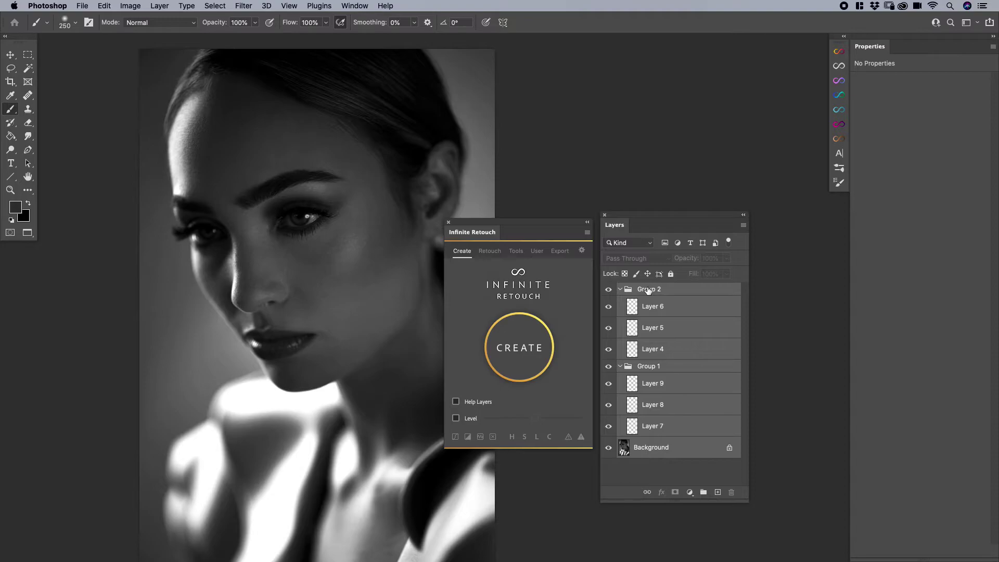
{"action": "left_click", "coordinate": [511, 358]}
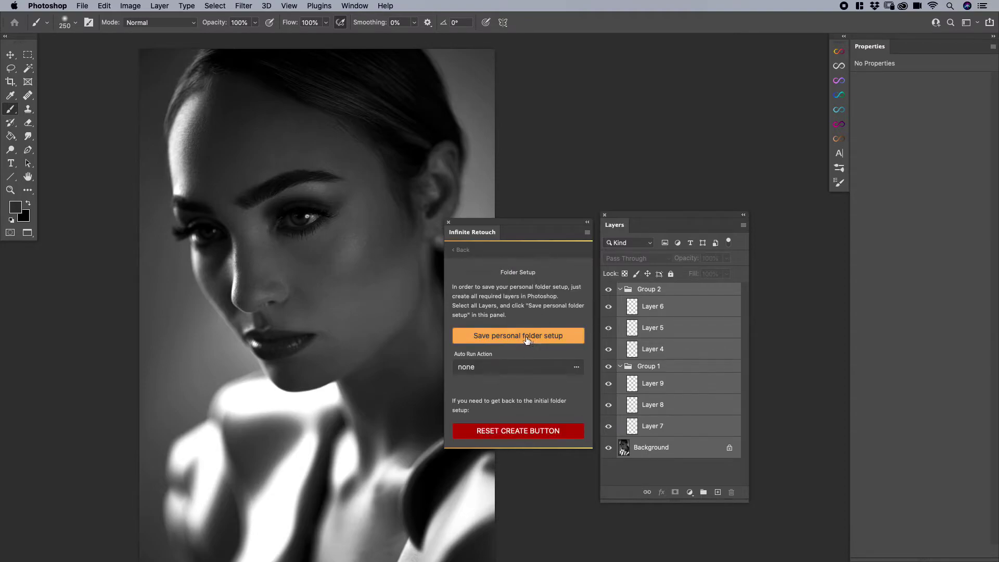
{"action": "left_click", "coordinate": [527, 339]}
{"action": "left_click", "coordinate": [529, 234]}
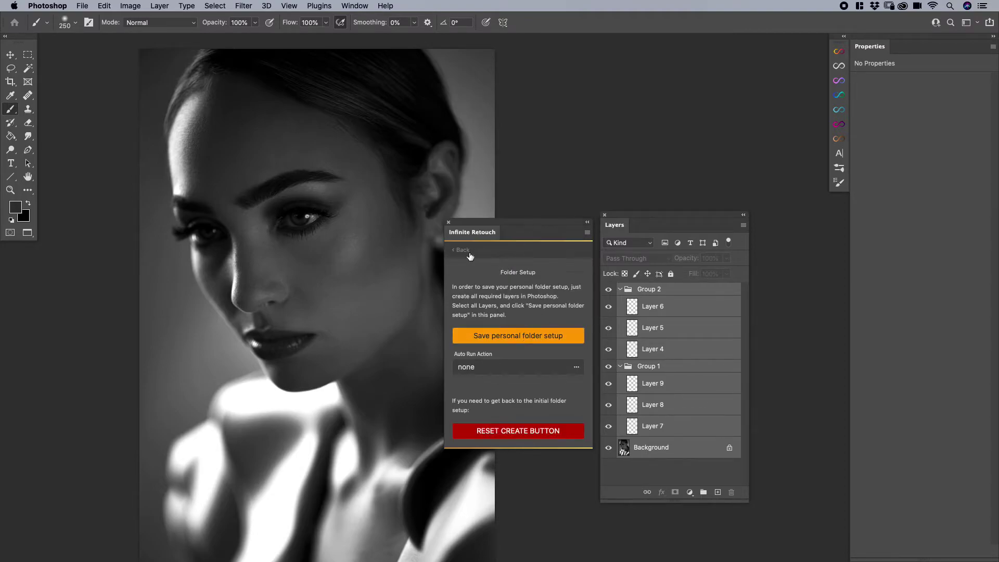
{"action": "left_click", "coordinate": [466, 252]}
- Delete the groups and layers, then run Create and check both rebuilt groups
{"action": "mouse_move", "coordinate": [653, 292]}
{"action": "left_mouse_down"}
{"action": "mouse_move", "coordinate": [731, 478]}
{"action": "mouse_move", "coordinate": [703, 382]}
{"action": "left_mouse_up"}
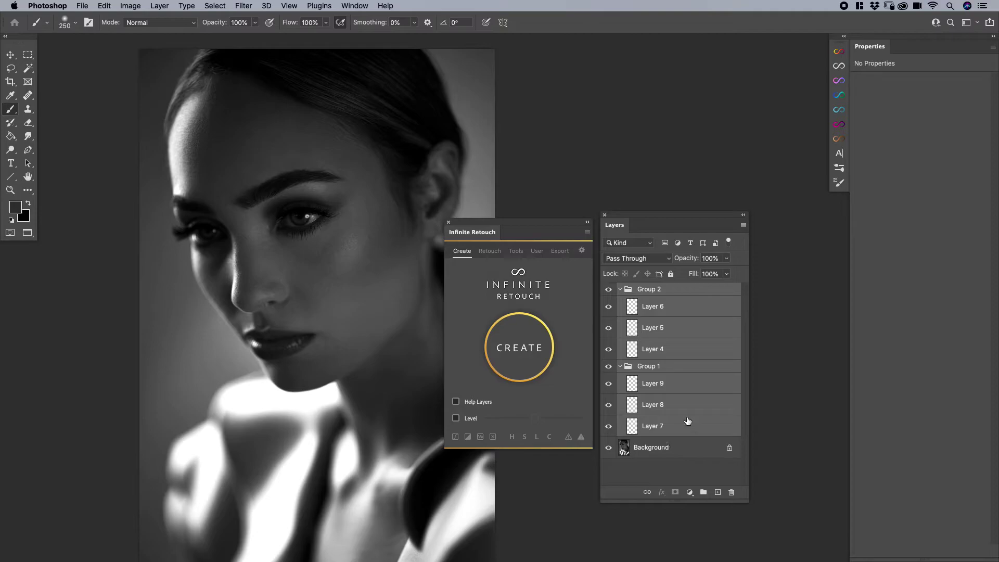
{"action": "left_click_drag", "start_coordinate": [692, 422], "coordinate": [731, 492]}
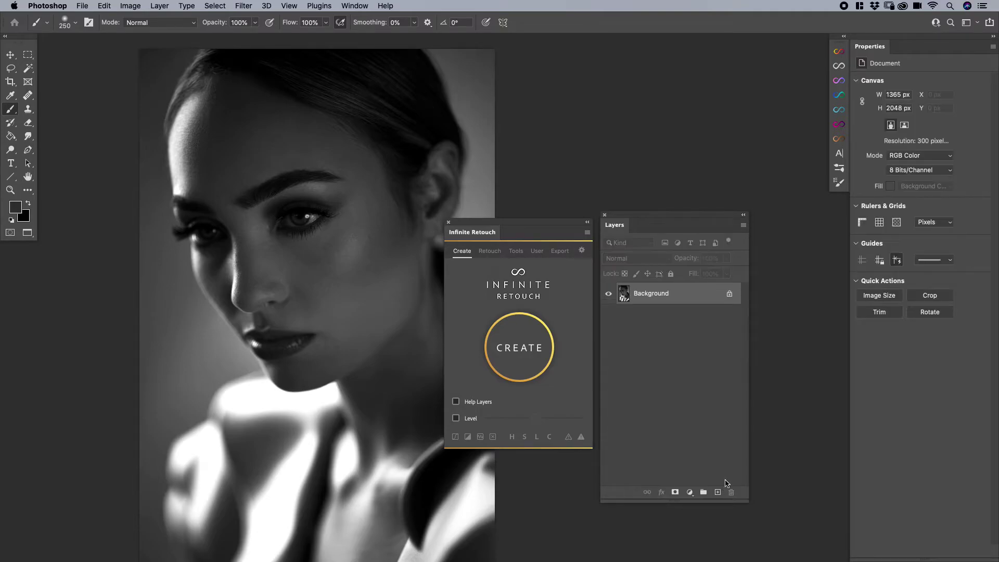
{"action": "left_click", "coordinate": [522, 348]}
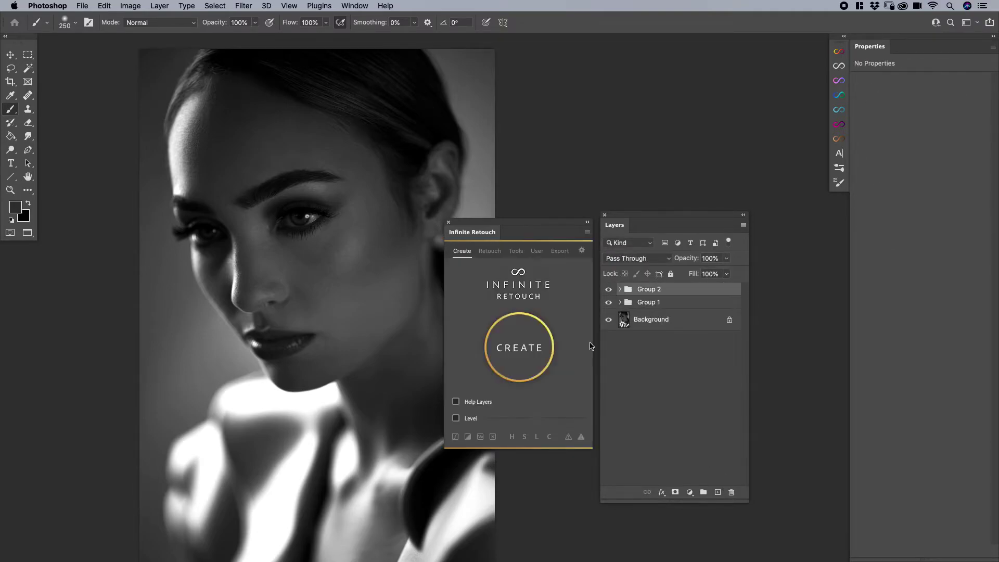
{"action": "left_click", "coordinate": [619, 302]}
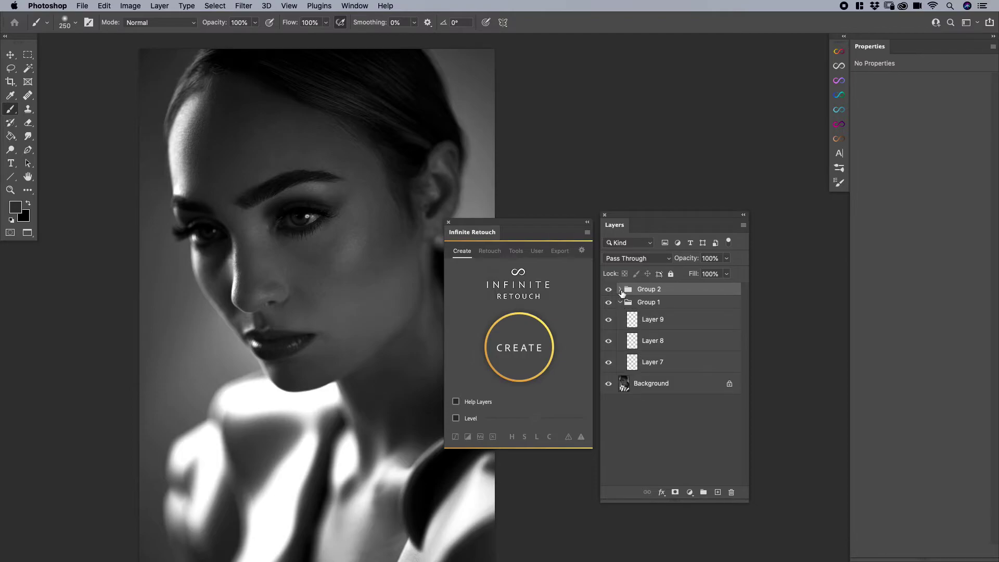
{"action": "left_click", "coordinate": [620, 288]}
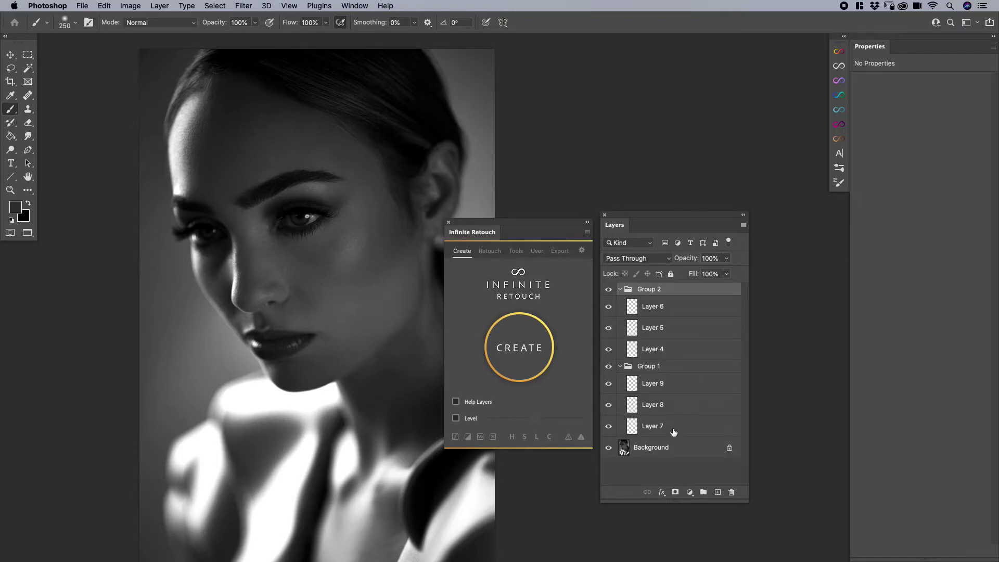
{"action": "left_click", "coordinate": [619, 367]}
- Above Background, add a red Solid Color fill layer and a Levels adjustment layer
{"action": "left_click", "coordinate": [620, 289]}
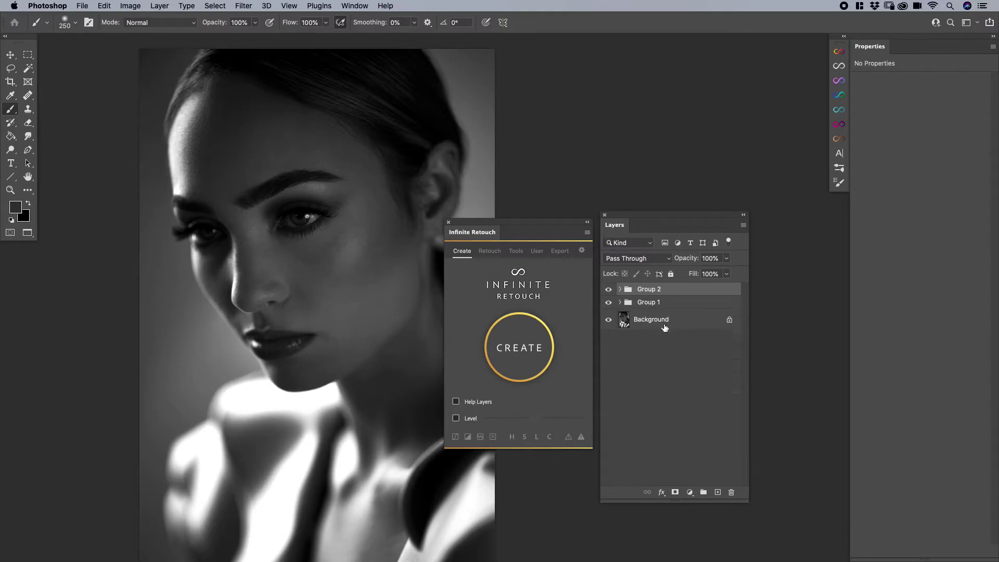
{"action": "left_click", "coordinate": [666, 327]}
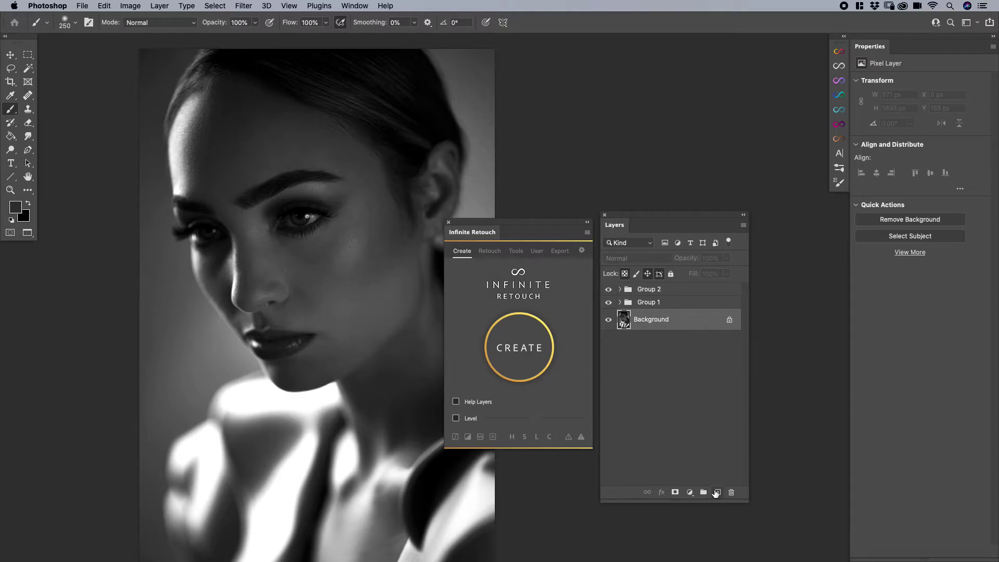
{"action": "left_click", "coordinate": [690, 492]}
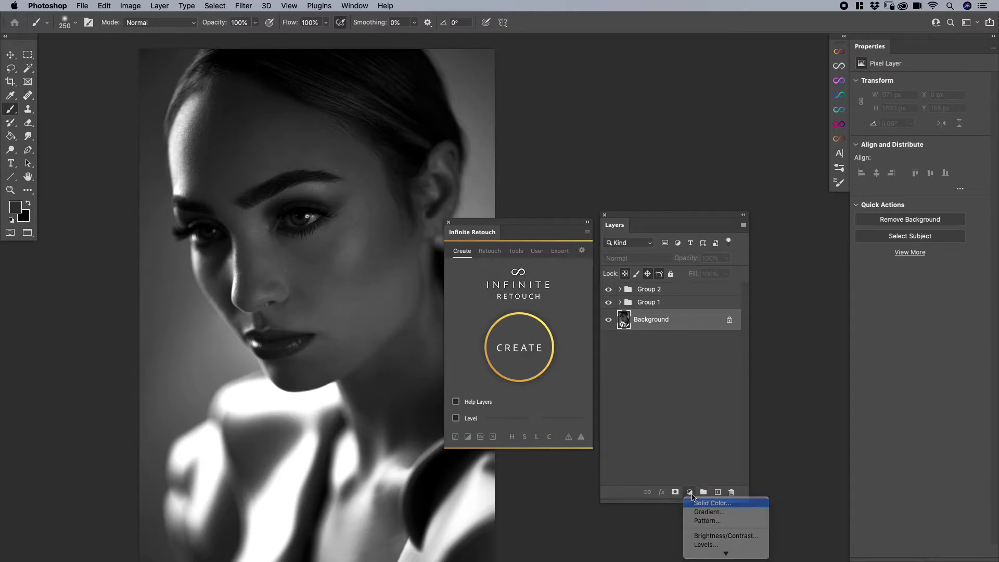
{"action": "left_click", "coordinate": [694, 502]}
{"action": "left_click", "coordinate": [806, 335]}
{"action": "left_click", "coordinate": [947, 290]}
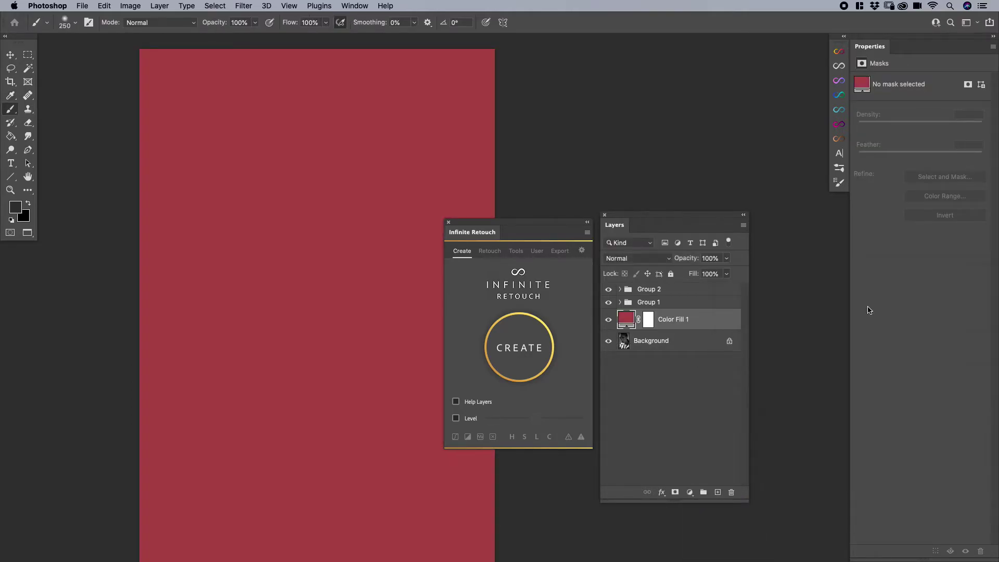
{"action": "left_click", "coordinate": [690, 492]}
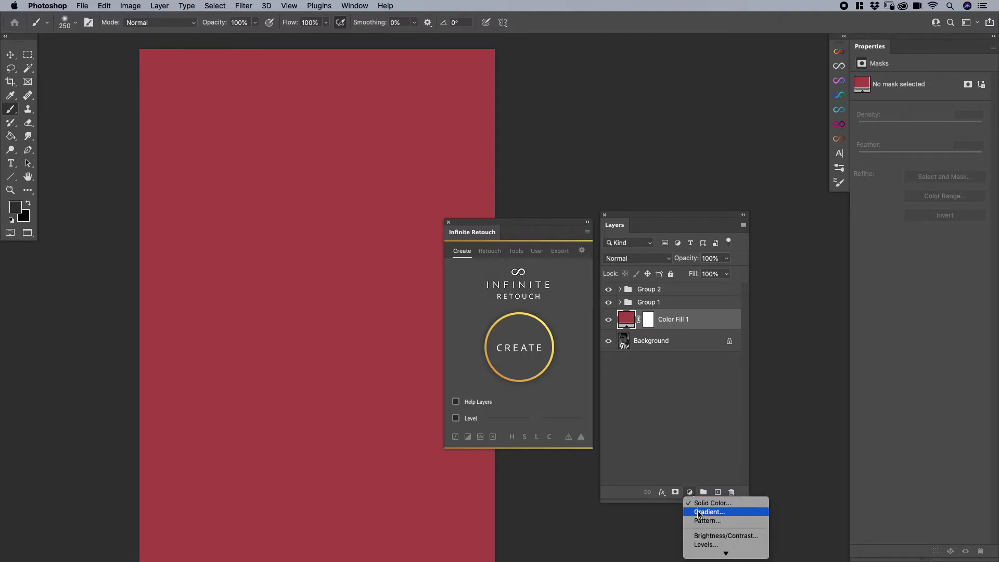
{"action": "left_click", "coordinate": [704, 545]}
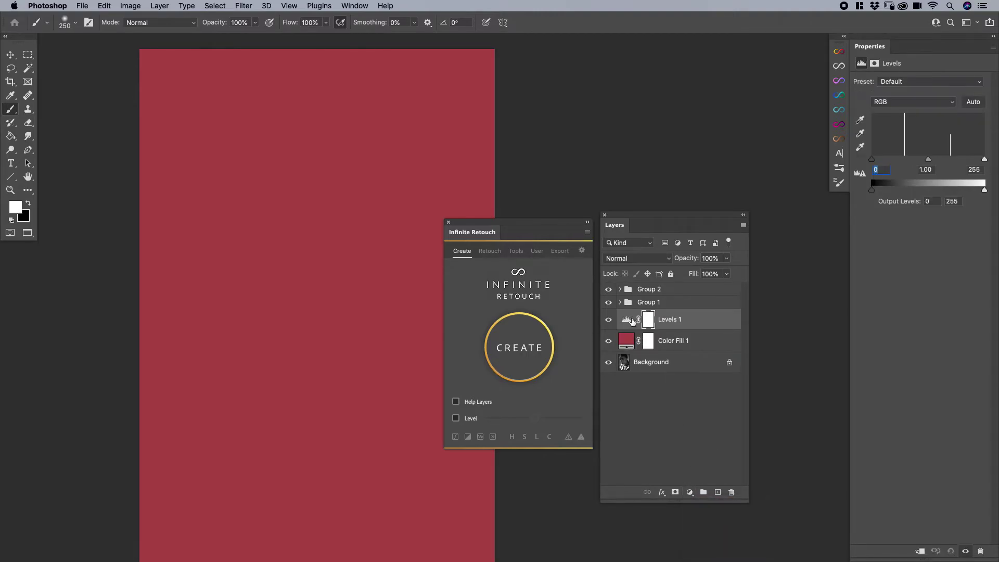
- Select Group 2 through Layer 7 and save them as the personal folder setup
{"action": "left_click", "coordinate": [645, 303]}
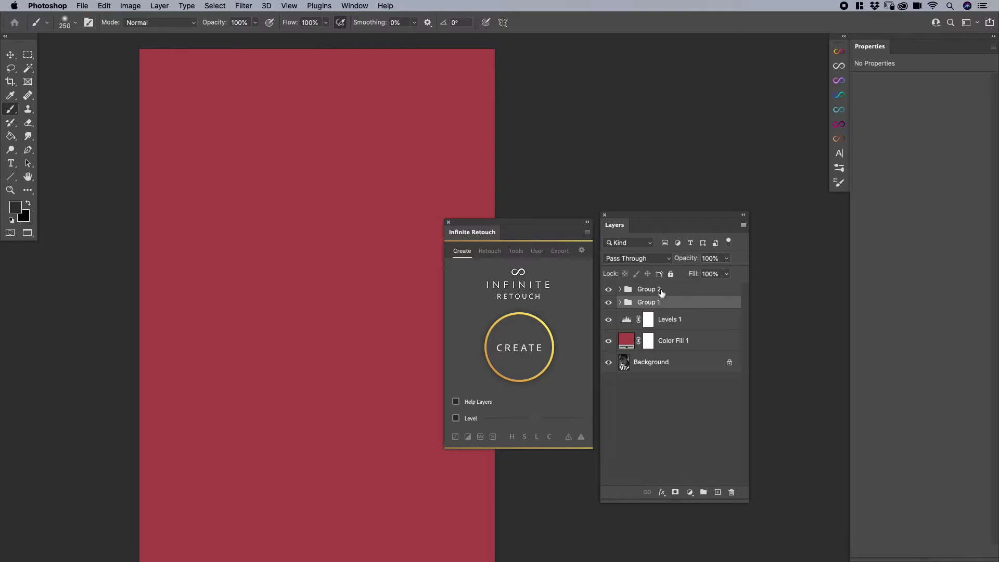
{"action": "left_click", "coordinate": [661, 293], "text": "shift"}
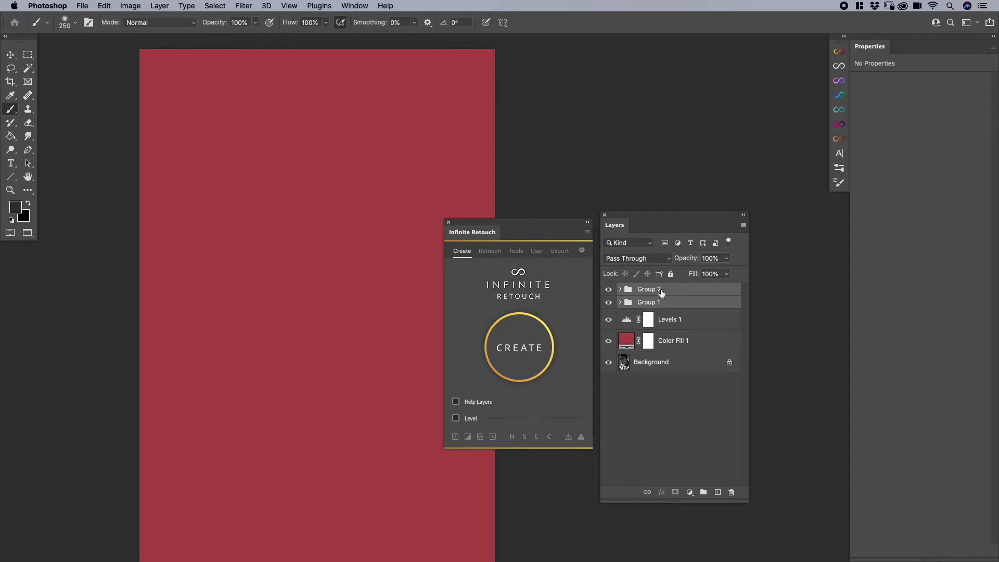
{"action": "left_click", "coordinate": [620, 302]}
{"action": "left_click", "coordinate": [621, 290]}
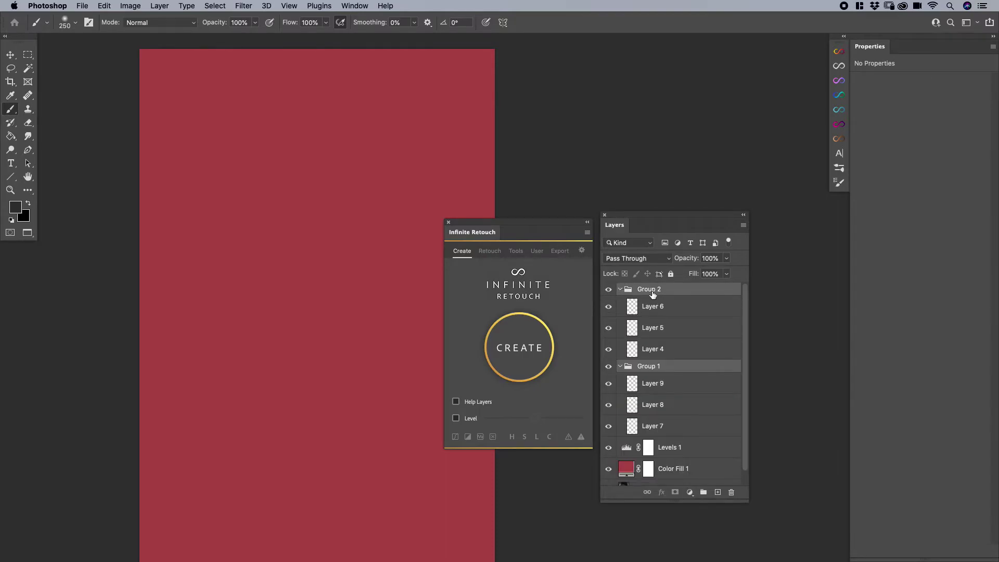
{"action": "left_click", "coordinate": [664, 428], "text": "shift"}
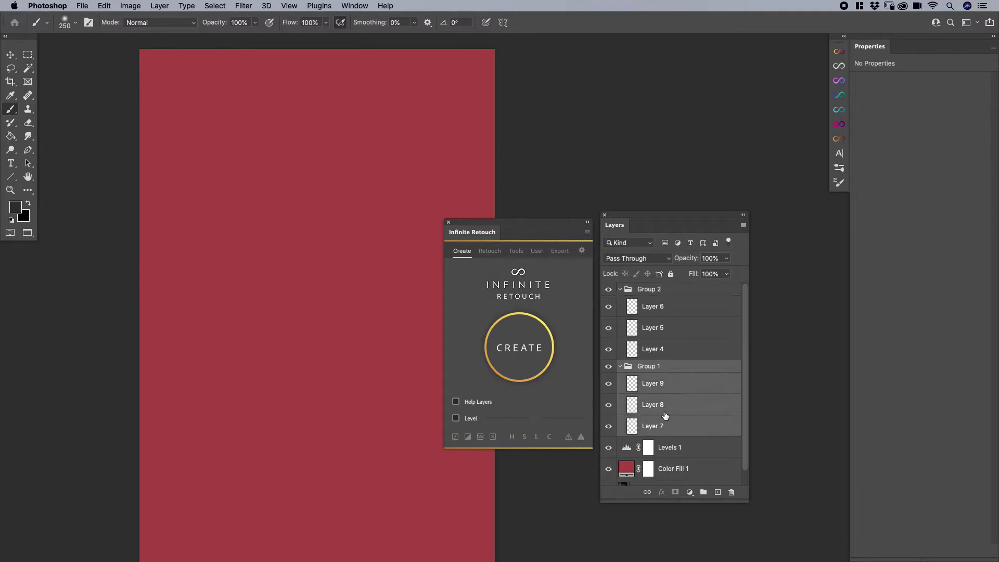
{"action": "left_click", "coordinate": [663, 292]}
{"action": "left_click", "coordinate": [669, 427], "text": "shift"}
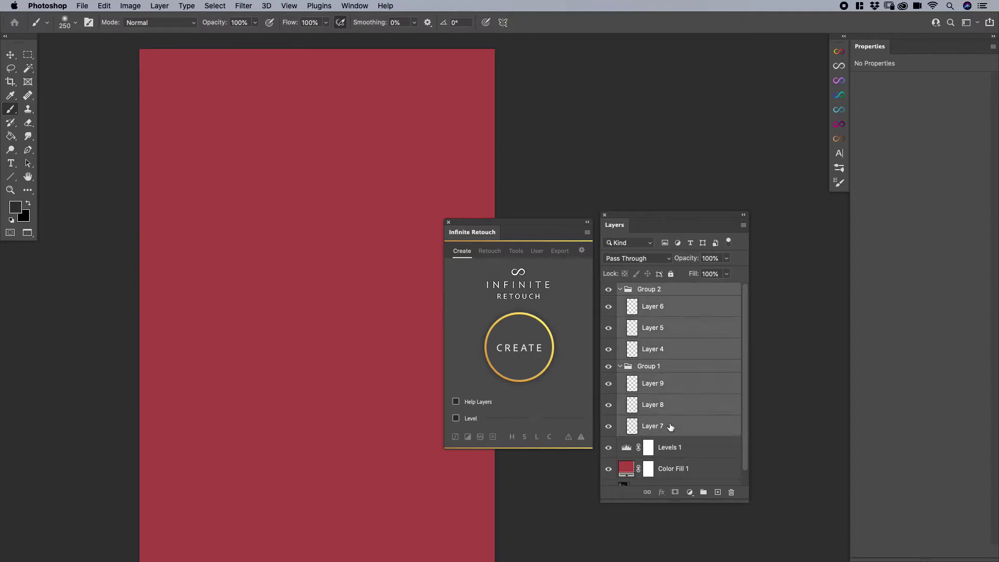
{"action": "left_click", "coordinate": [521, 348]}
{"action": "left_click", "coordinate": [532, 334]}
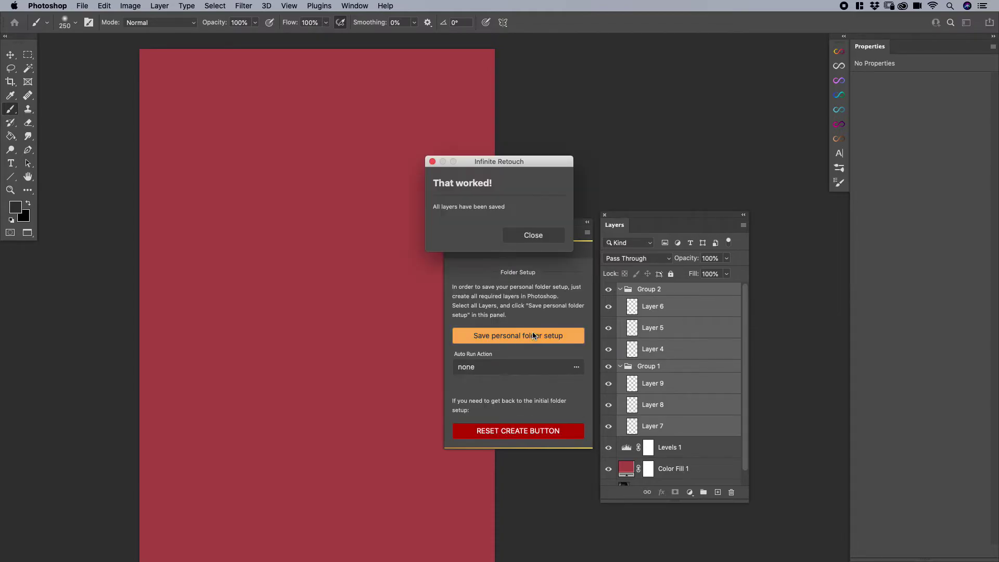
{"action": "left_click", "coordinate": [524, 237]}
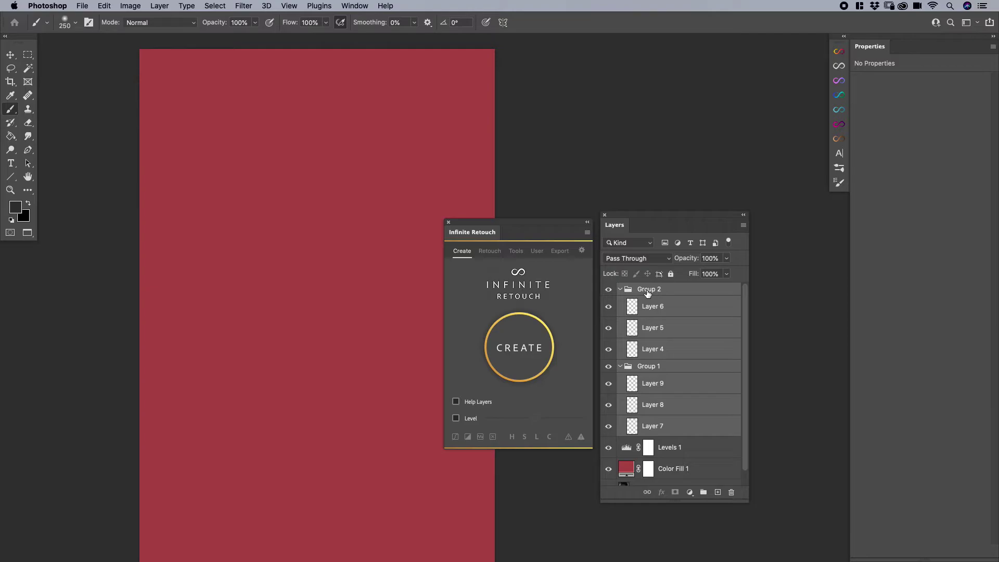
- Delete the Levels and Color Fill layers, then add a Curves layer with Green pulled down
{"action": "key", "text": "super+z"}
{"action": "key", "text": "super+z"}
{"action": "key", "text": "super+z"}
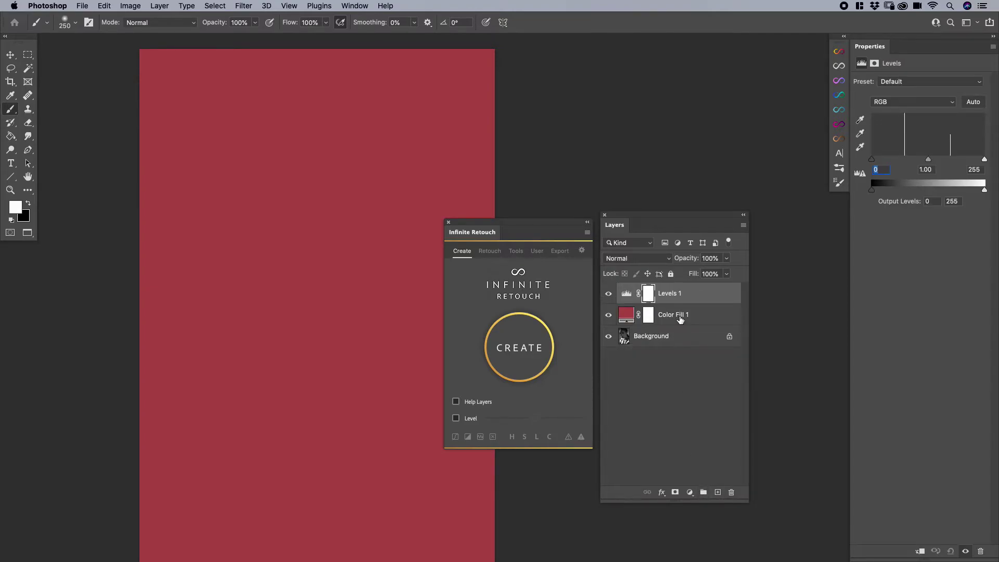
{"action": "left_click", "coordinate": [680, 319], "text": "shift"}
{"action": "left_click_drag", "start_coordinate": [703, 320], "coordinate": [728, 492]}
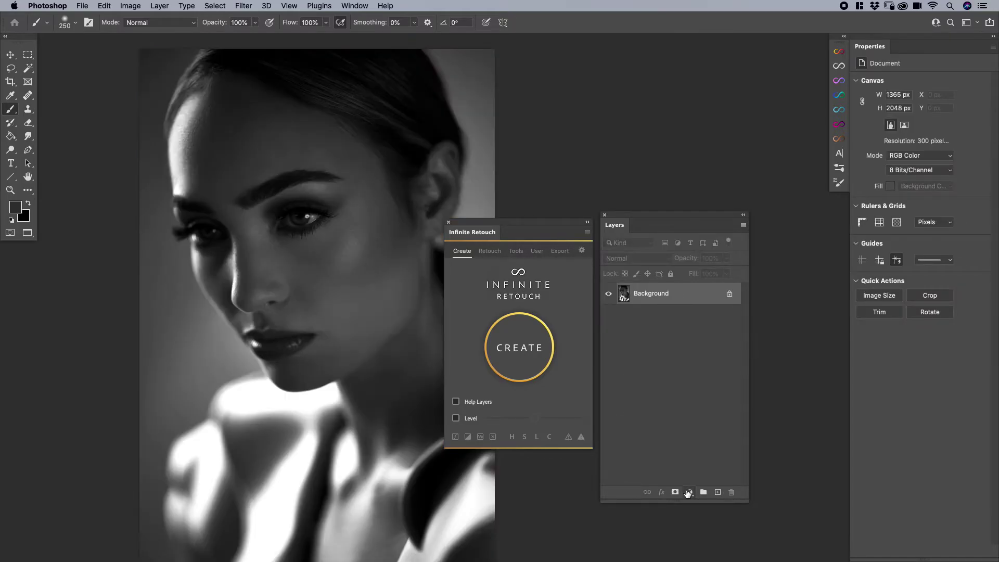
{"action": "left_click", "coordinate": [689, 492]}
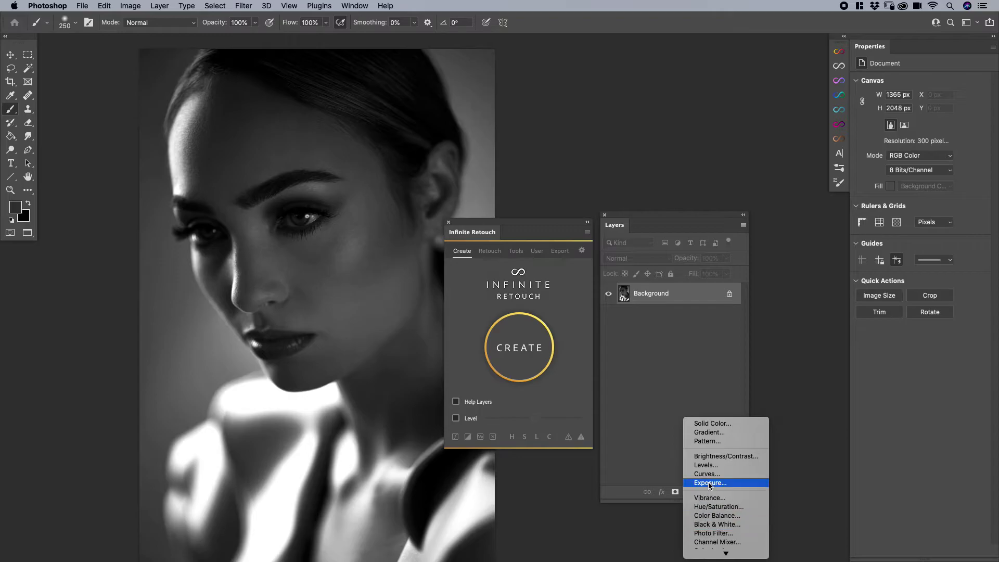
{"action": "left_click", "coordinate": [707, 474]}
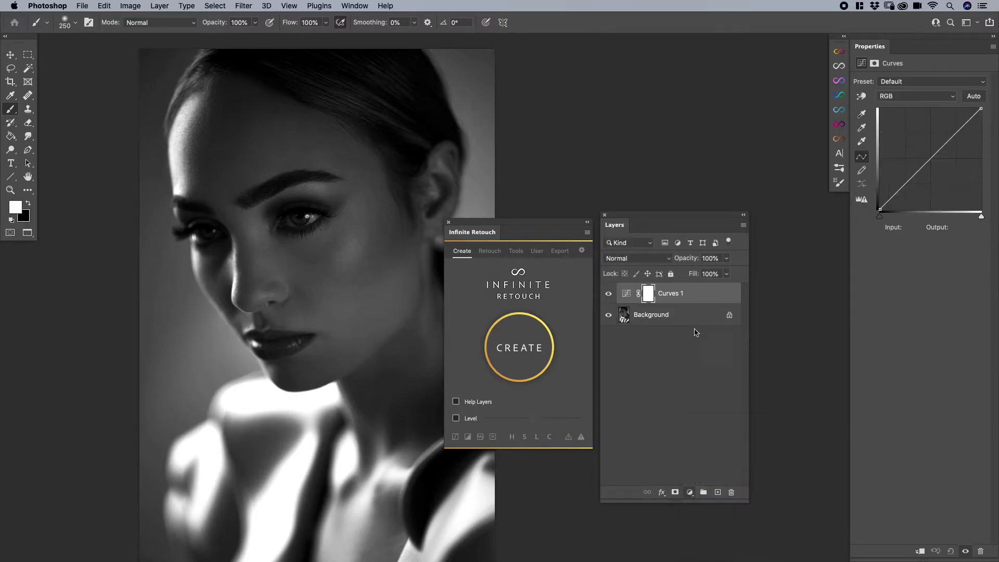
{"action": "left_click", "coordinate": [911, 100]}
{"action": "left_click", "coordinate": [896, 115]}
{"action": "mouse_move", "coordinate": [931, 158]}
{"action": "left_mouse_down"}
{"action": "mouse_move", "coordinate": [931, 168]}
{"action": "mouse_move", "coordinate": [943, 147]}
{"action": "left_mouse_up"}
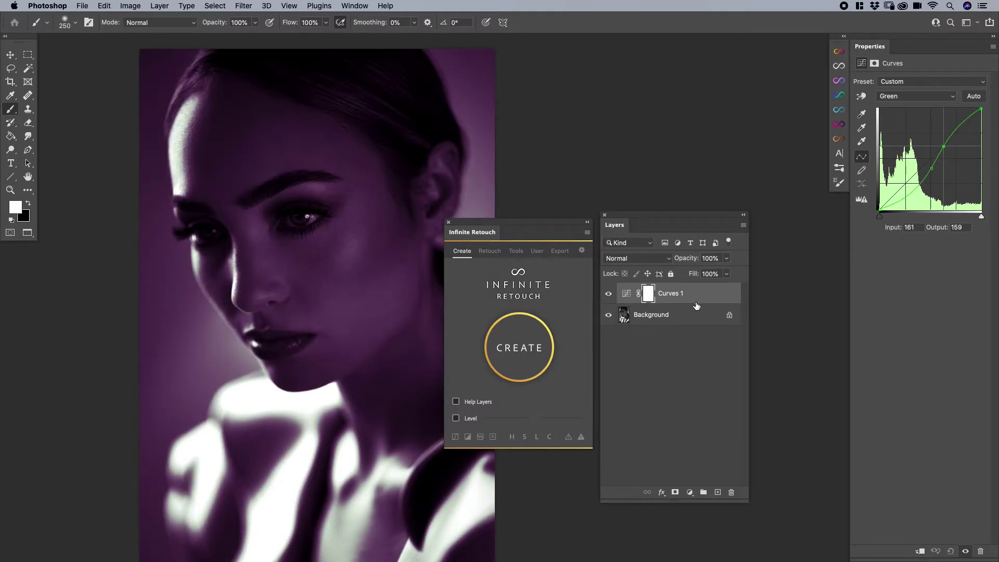
- Duplicate the Curves layer and lower the Red curve for a blue-purple tint
{"action": "key", "text": "super+j"}
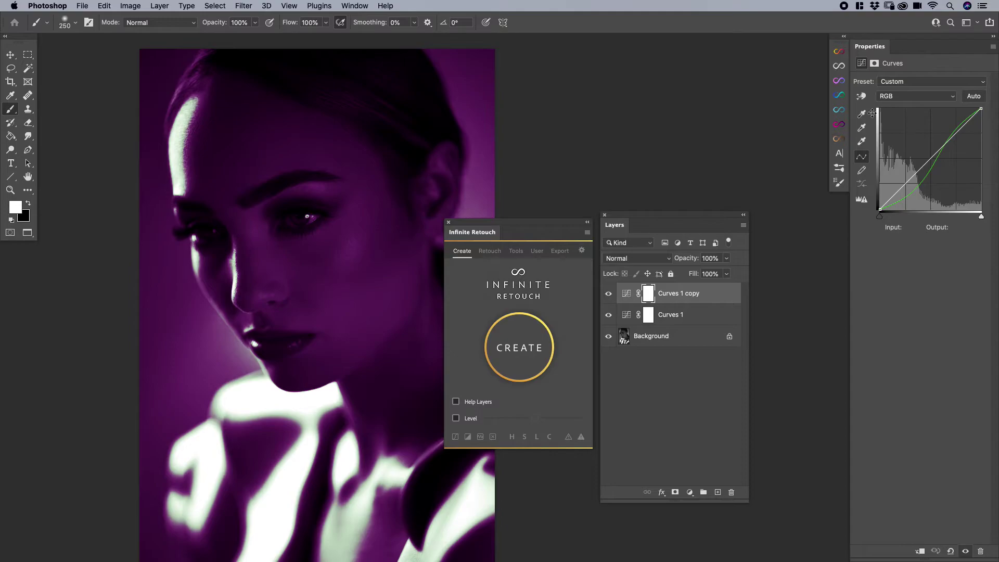
{"action": "left_click", "coordinate": [896, 96]}
{"action": "left_click", "coordinate": [896, 104]}
{"action": "left_click_drag", "start_coordinate": [932, 153], "coordinate": [932, 165]}
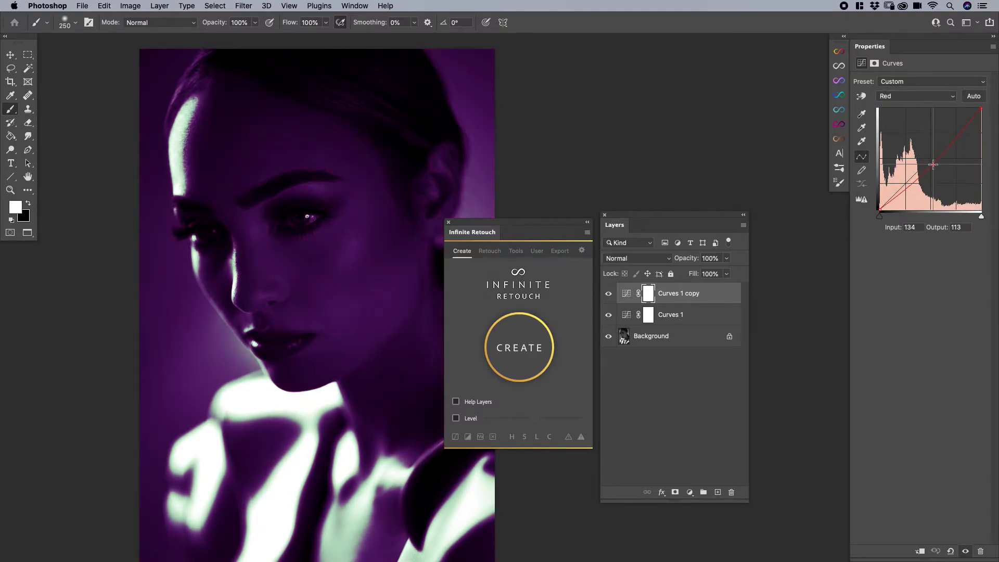
- Rename the curves copy to Color 2 and the original to Color 1
{"action": "double_click", "coordinate": [679, 294]}
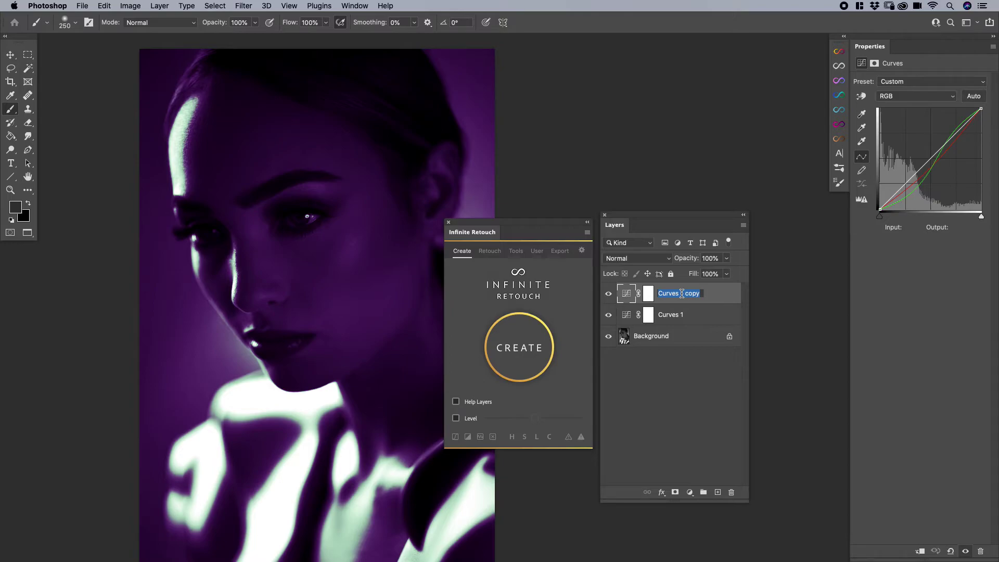
{"action": "type", "text": "COlo"}
{"action": "key", "text": "Return"}
{"action": "double_click", "coordinate": [671, 315]}
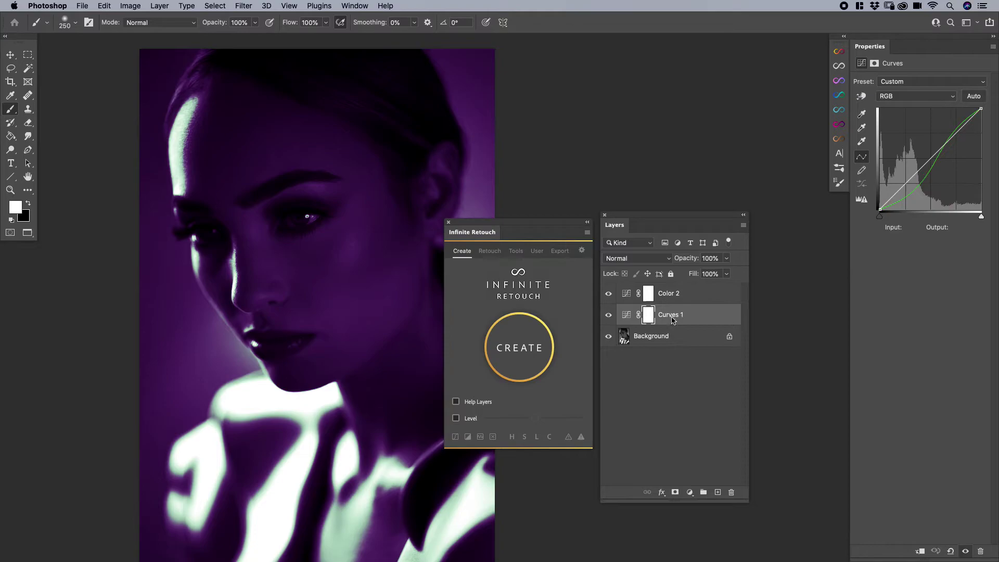
{"action": "type", "text": "Colo"}
{"action": "key", "text": "Return"}
- Group Color 1 and Color 2 and give the group a personal colours name
{"action": "left_click", "coordinate": [681, 297]}
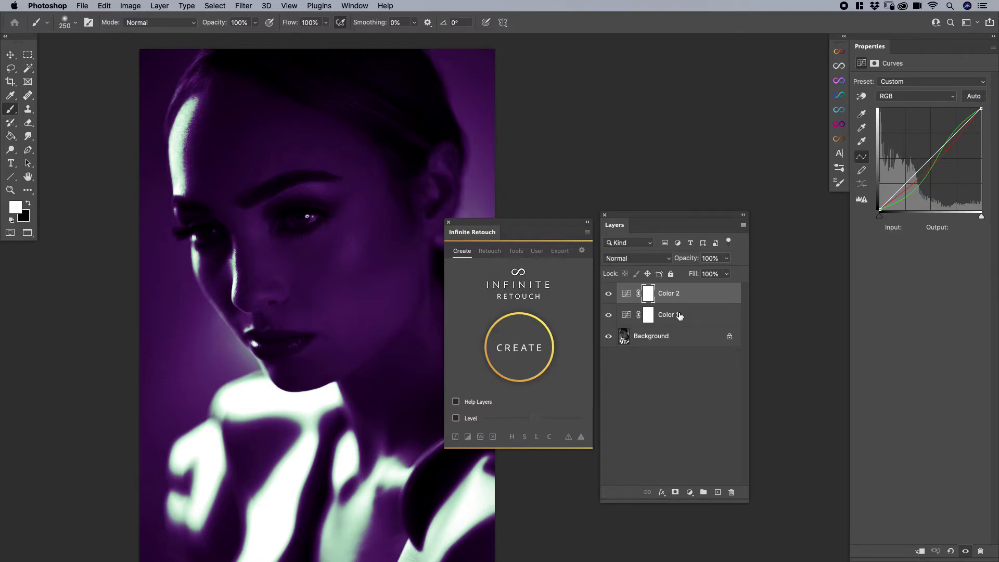
{"action": "left_click", "coordinate": [679, 315], "text": "shift"}
{"action": "left_click_drag", "start_coordinate": [679, 315], "coordinate": [704, 496]}
{"action": "double_click", "coordinate": [651, 289]}
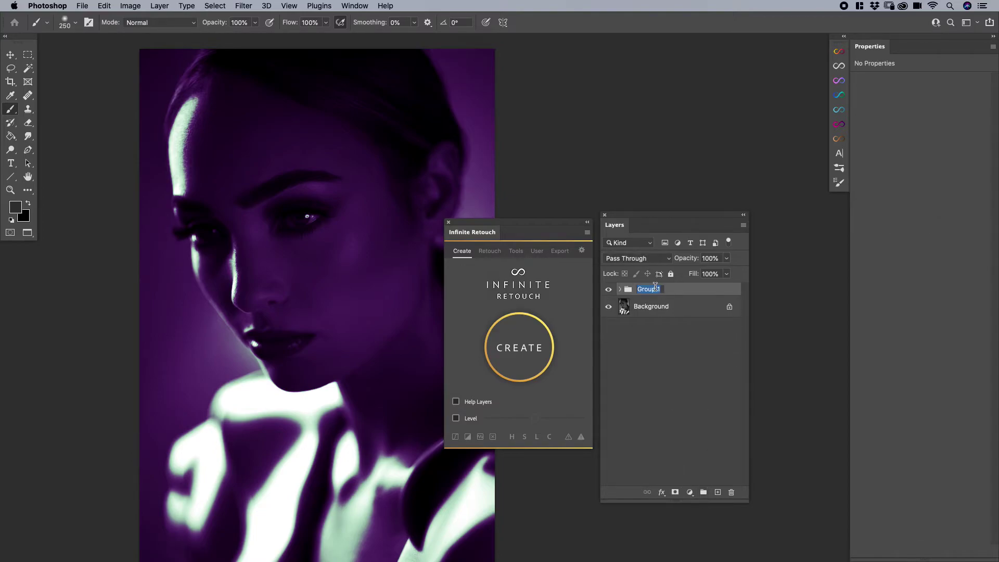
{"action": "type", "text": "Paul's colors"}
{"action": "key", "text": "Return"}
{"action": "left_click", "coordinate": [620, 289]}
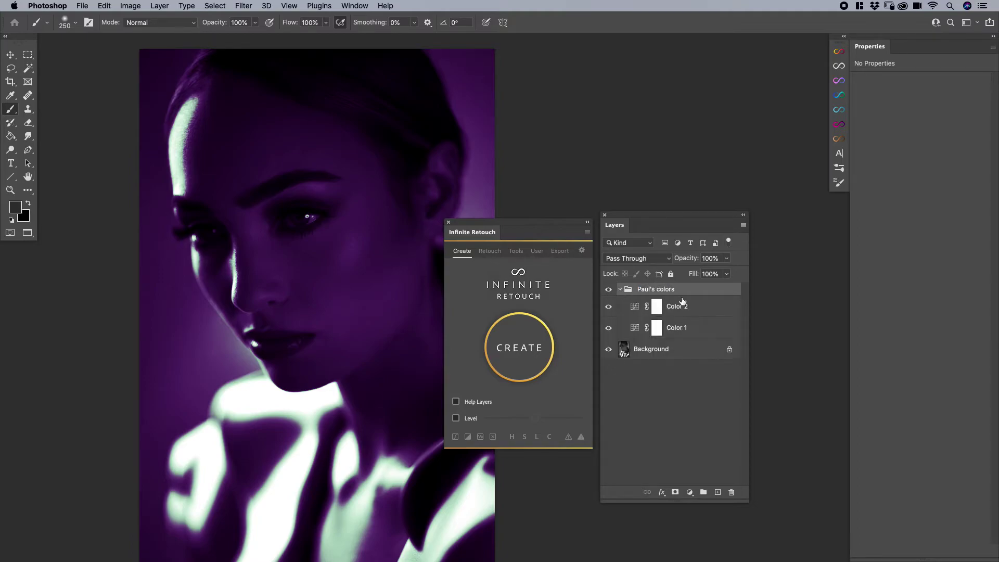
{"action": "left_click", "coordinate": [684, 329], "text": "shift"}
- Save the colour group plus Background as the personal folder setup
{"action": "left_click", "coordinate": [671, 349], "text": "shift"}
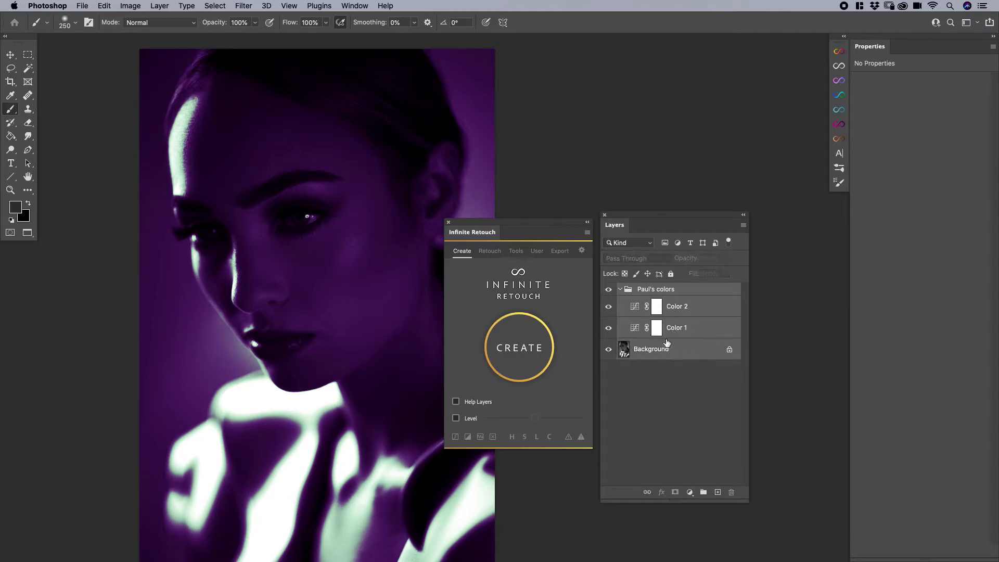
{"action": "left_click", "coordinate": [525, 352]}
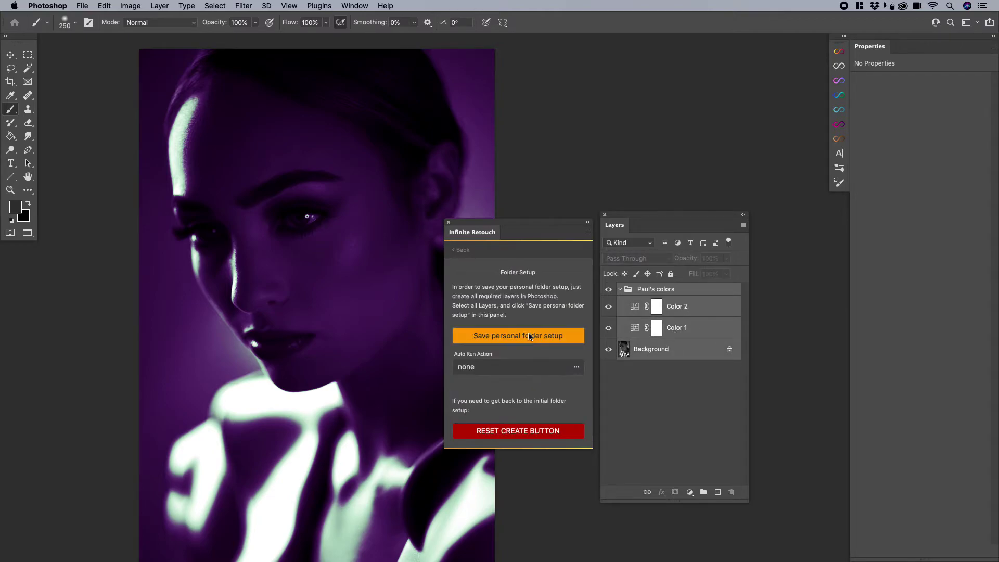
{"action": "left_click", "coordinate": [527, 336]}
{"action": "left_click", "coordinate": [525, 237]}
{"action": "left_click", "coordinate": [462, 250]}
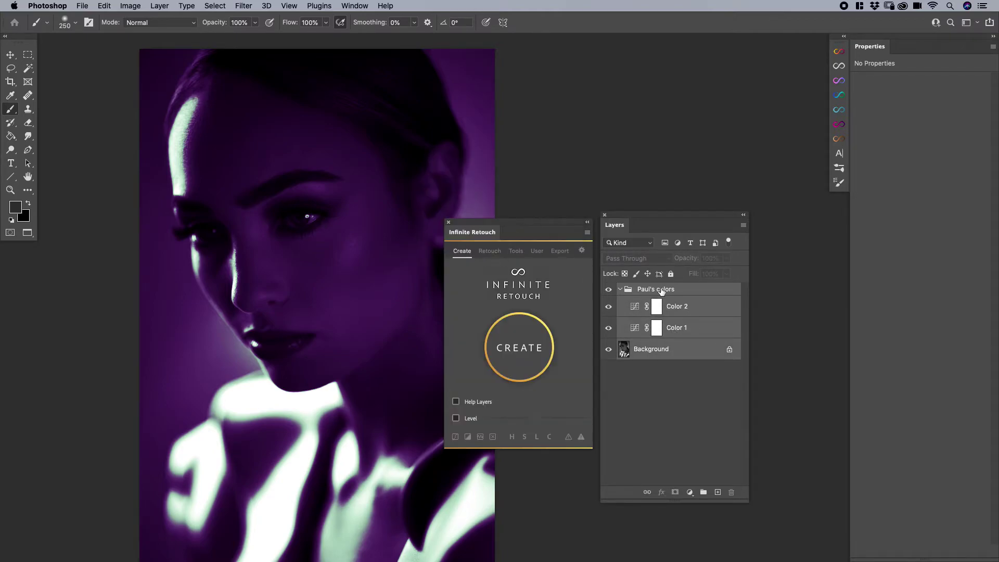
- Delete the colour group, rebuild it with Create, then delete it again
{"action": "left_click", "coordinate": [664, 290]}
{"action": "left_click_drag", "start_coordinate": [692, 294], "coordinate": [730, 493]}
{"action": "left_click", "coordinate": [524, 341]}
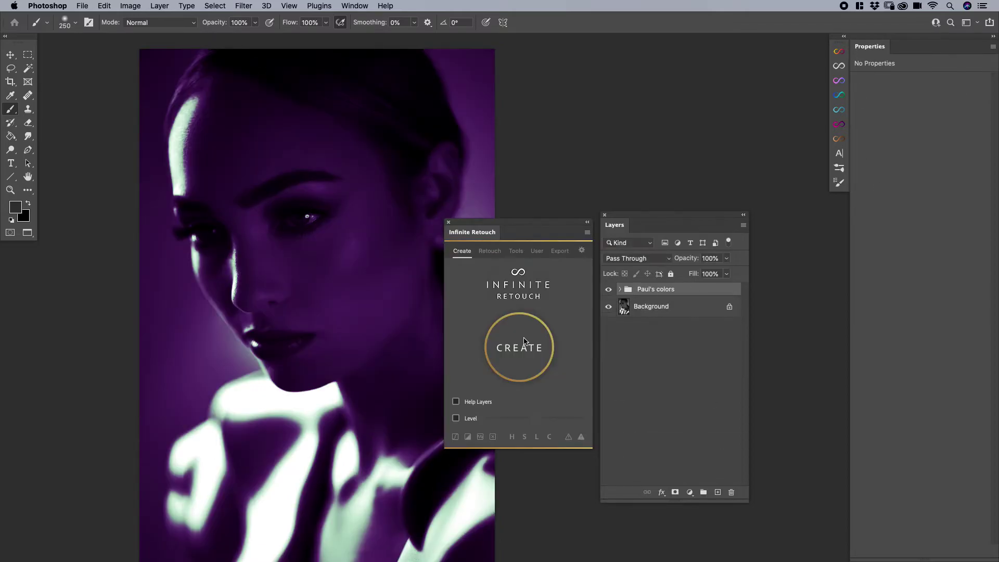
{"action": "left_click", "coordinate": [620, 290]}
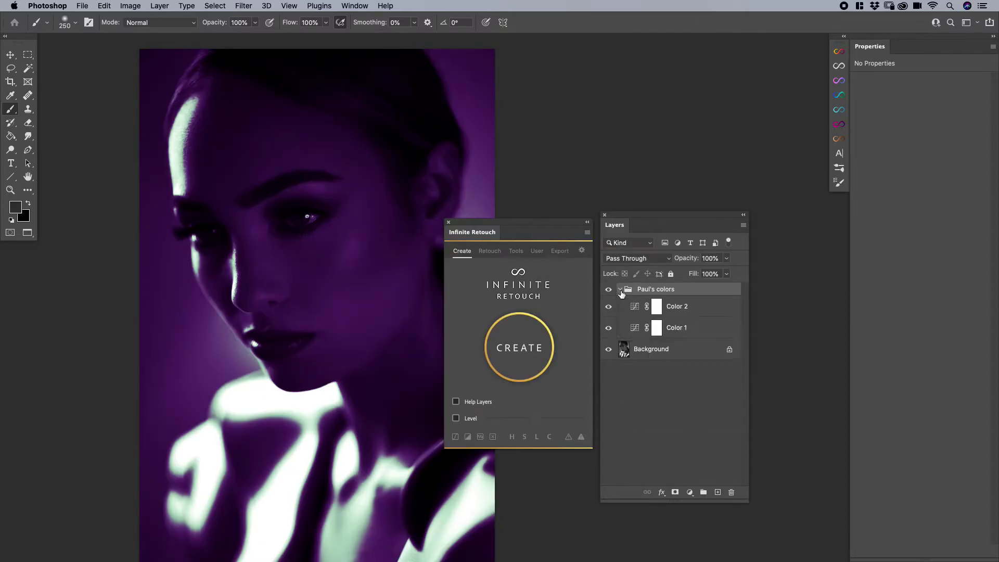
{"action": "left_click_drag", "start_coordinate": [669, 292], "coordinate": [731, 492]}
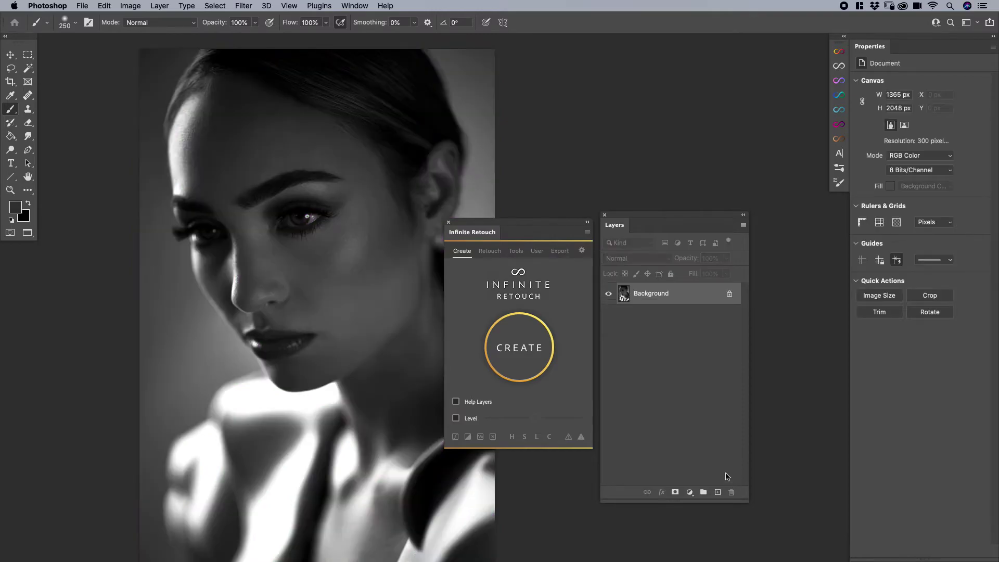
- Reset Create to its original setup, run it, and delete the four generated groups
{"action": "left_click", "coordinate": [528, 354]}
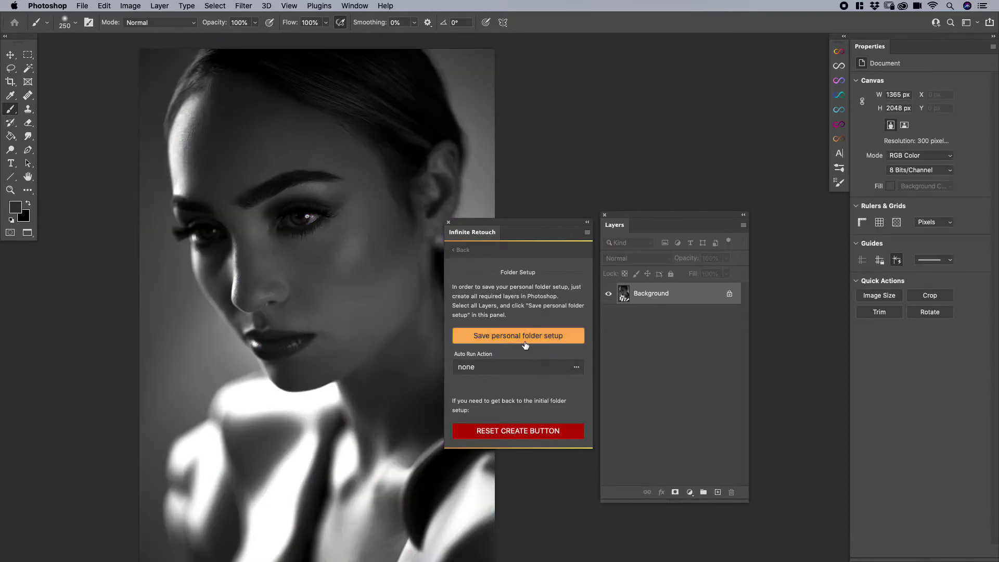
{"action": "left_click", "coordinate": [512, 434]}
{"action": "left_click", "coordinate": [530, 235]}
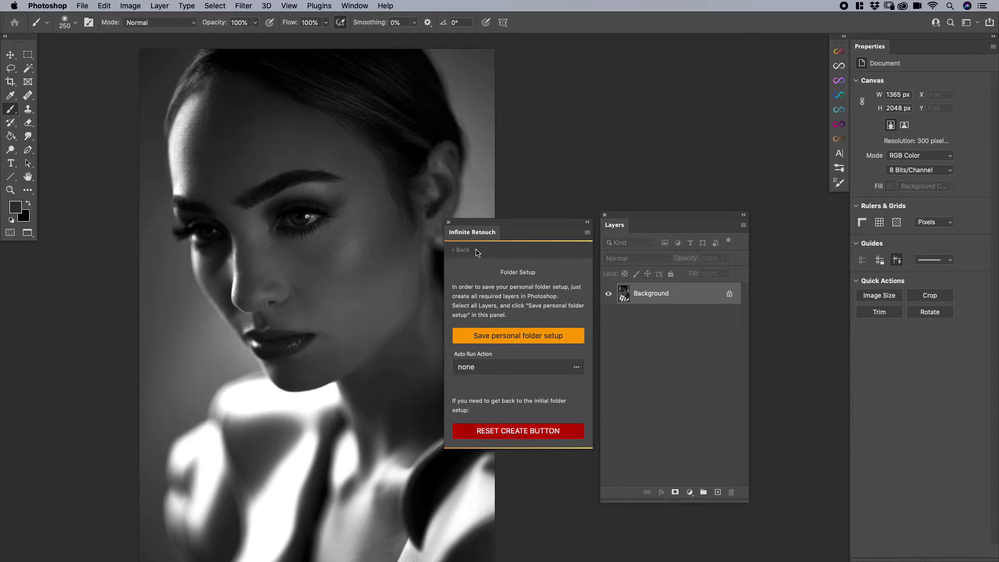
{"action": "left_click", "coordinate": [461, 252]}
{"action": "left_click", "coordinate": [516, 356]}
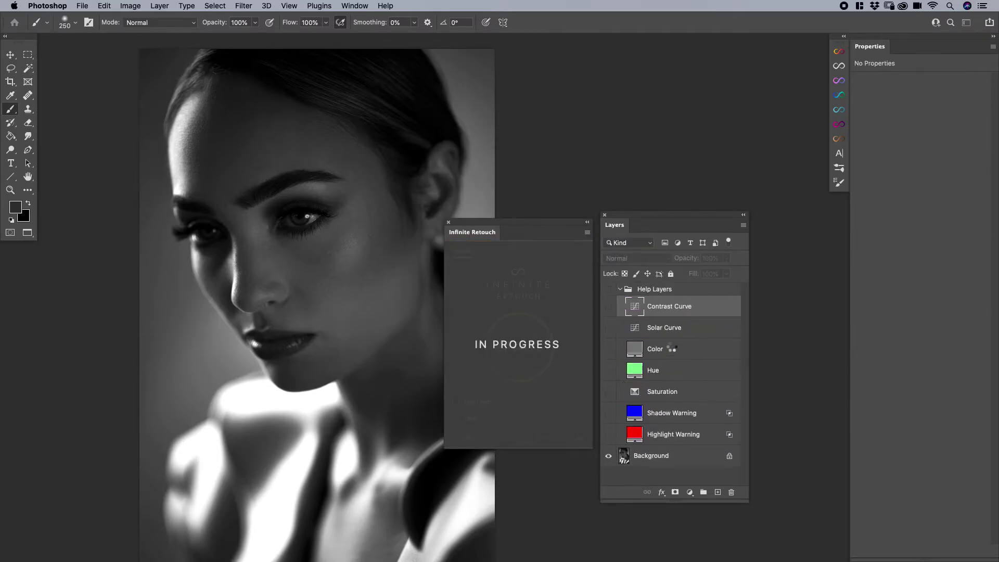
{"action": "left_click", "coordinate": [655, 295]}
{"action": "left_click", "coordinate": [651, 328], "text": "shift"}
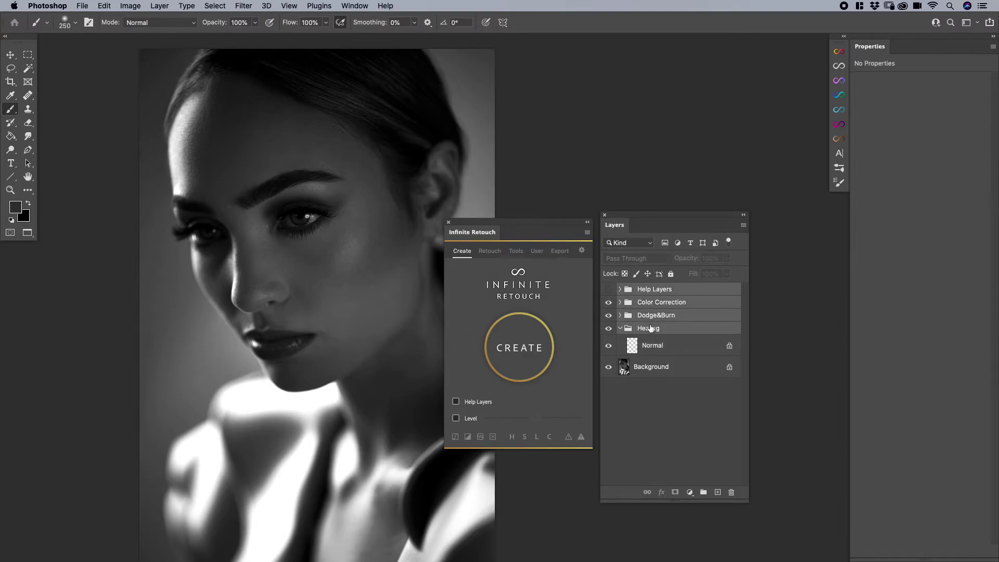
{"action": "key", "text": "Delete"}
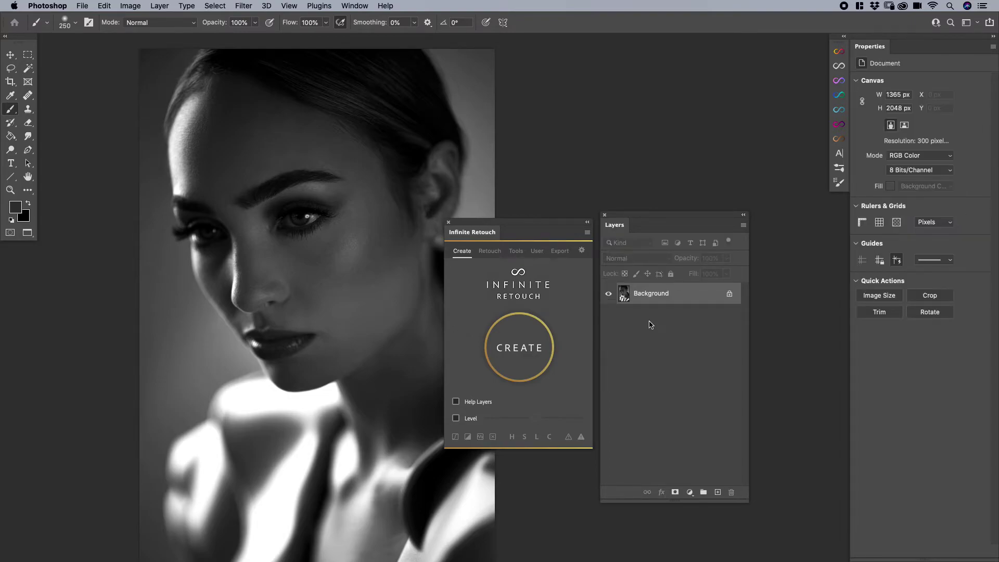
- In User layers, add empty layers and a new button named Color Grading 1
{"action": "left_click", "coordinate": [535, 251]}
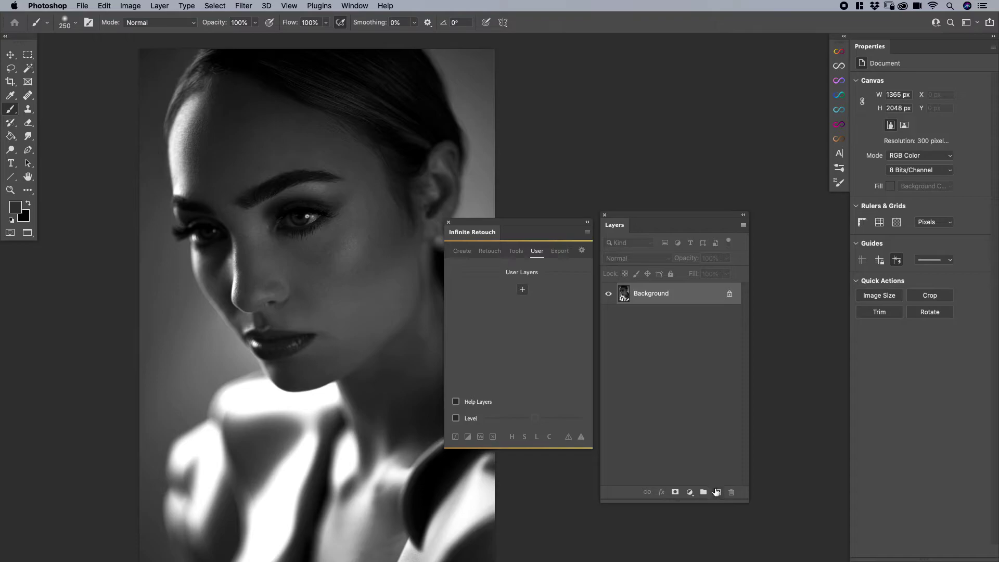
{"action": "left_click", "coordinate": [717, 491]}
{"action": "left_click", "coordinate": [717, 491]}
{"action": "left_click", "coordinate": [717, 492]}
{"action": "left_click", "coordinate": [717, 492]}
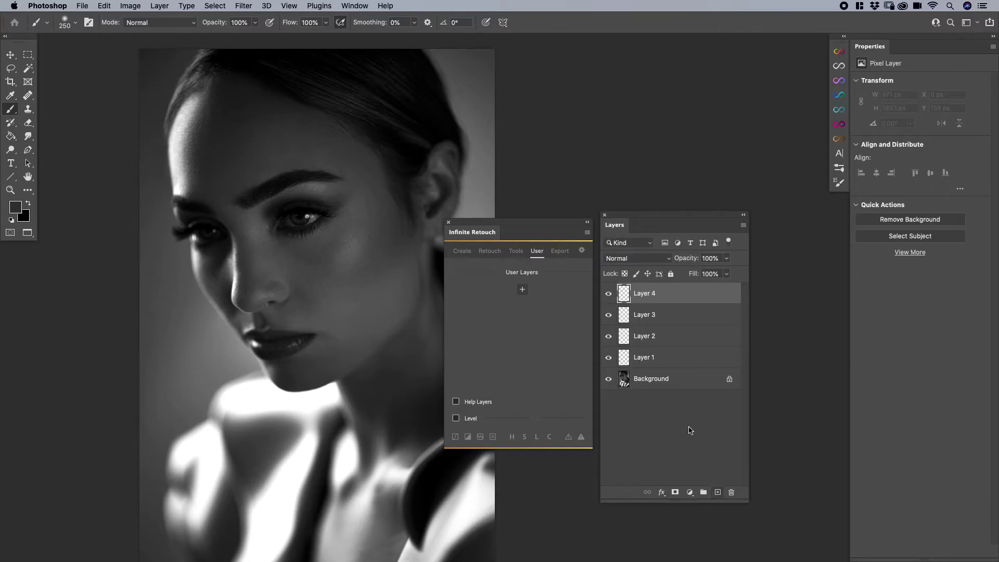
{"action": "left_click", "coordinate": [523, 290]}
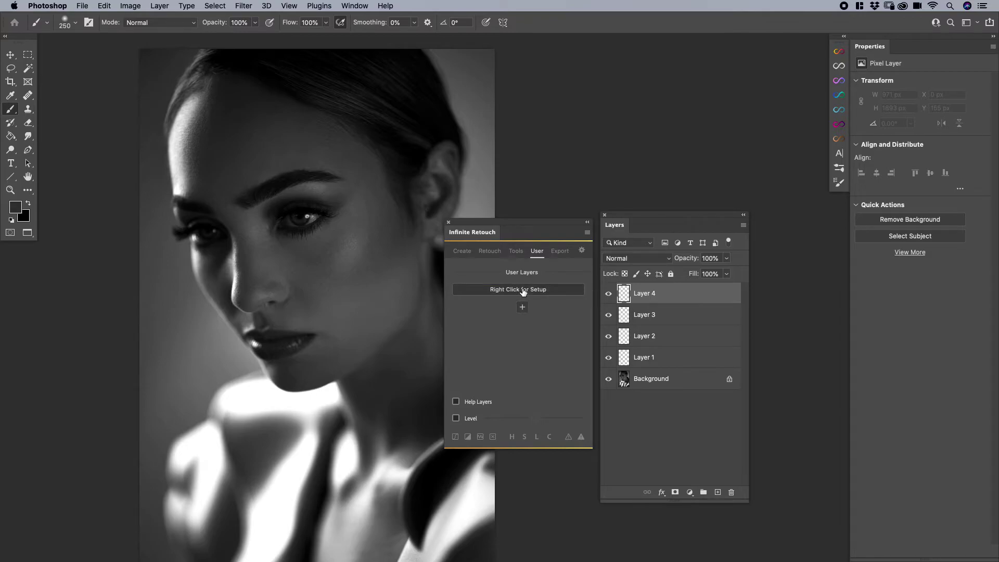
{"action": "right_click", "coordinate": [524, 291]}
{"action": "triple_click", "coordinate": [520, 301]}
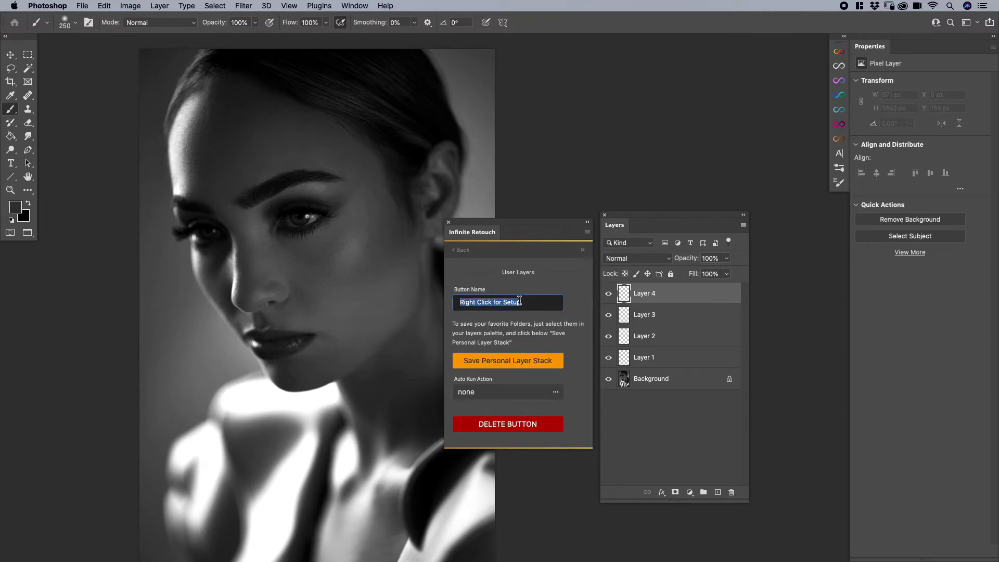
{"action": "type", "text": "Color Grading 1"}
{"action": "left_click", "coordinate": [674, 301]}
- Save Layers 1–4 as the Color Grading 1 button's personal layer stack
{"action": "left_click", "coordinate": [667, 359], "text": "shift"}
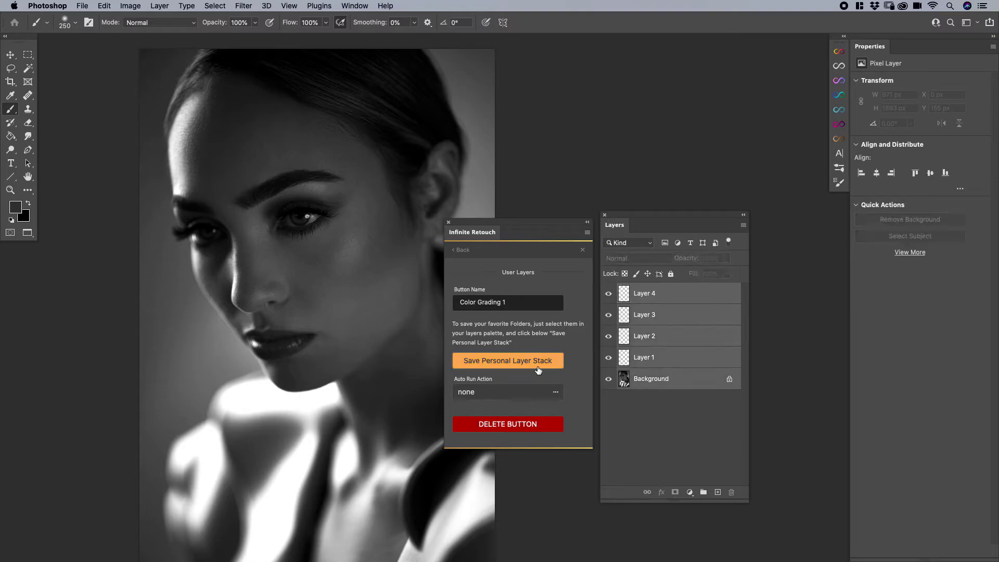
{"action": "left_click", "coordinate": [508, 360]}
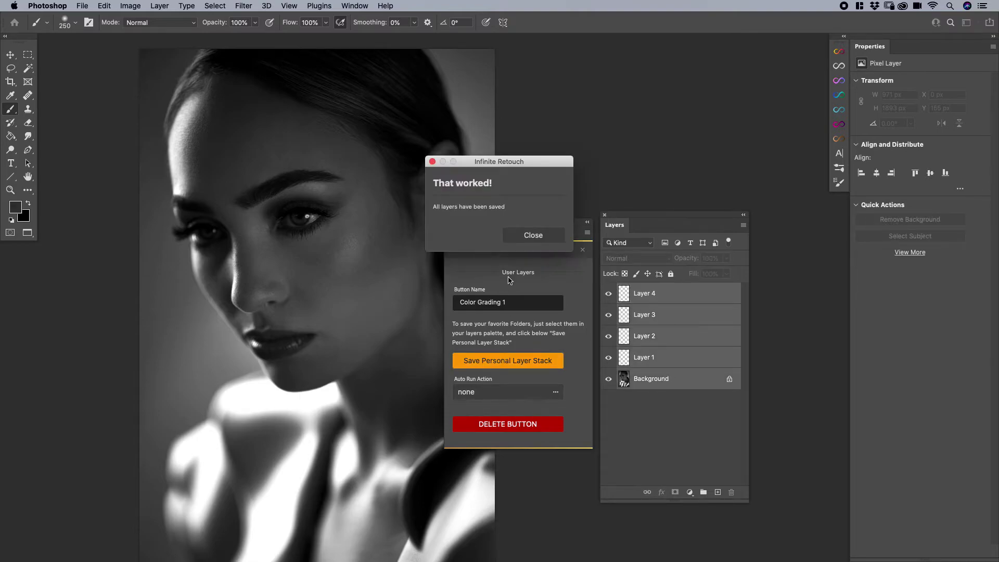
{"action": "left_click", "coordinate": [530, 235]}
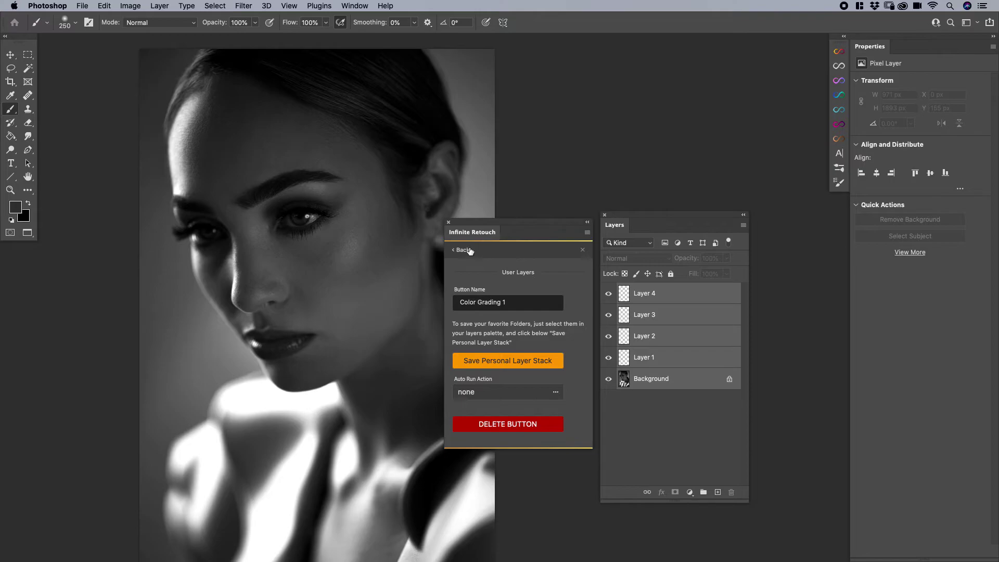
{"action": "left_click", "coordinate": [460, 250]}
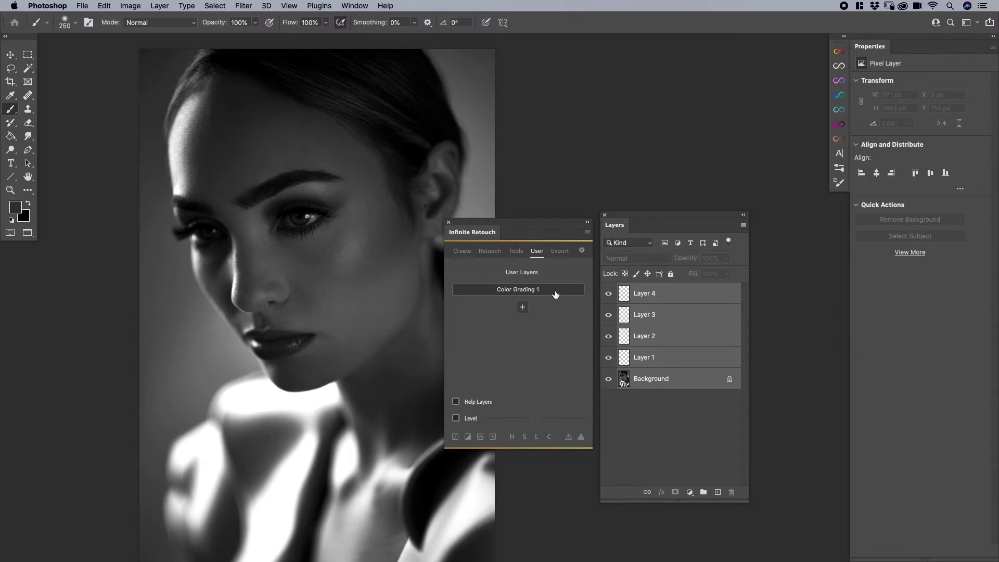
- Delete Layers 1 through 4, leaving only Background
{"action": "left_click", "coordinate": [457, 252]}
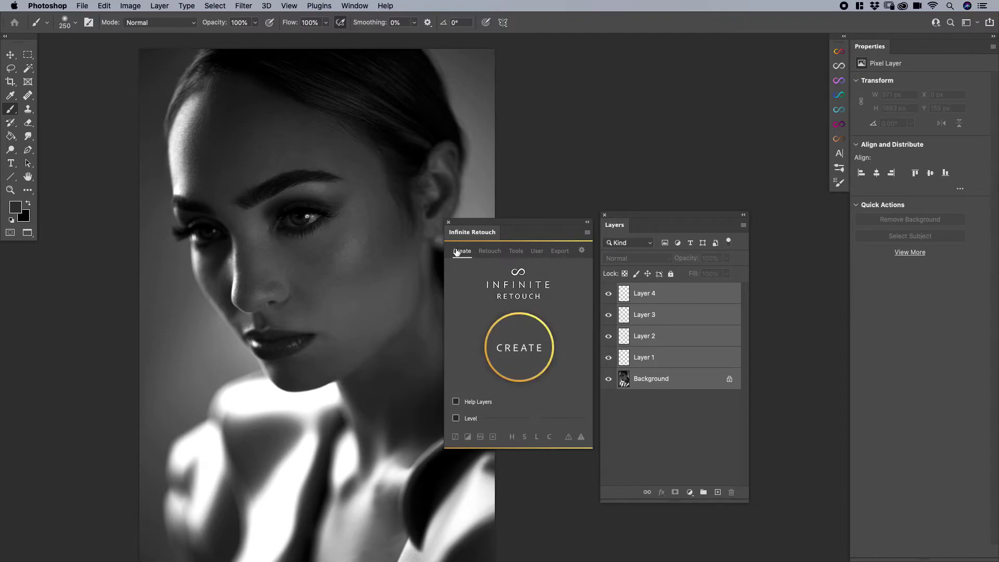
{"action": "left_click", "coordinate": [658, 319]}
{"action": "left_click", "coordinate": [659, 305]}
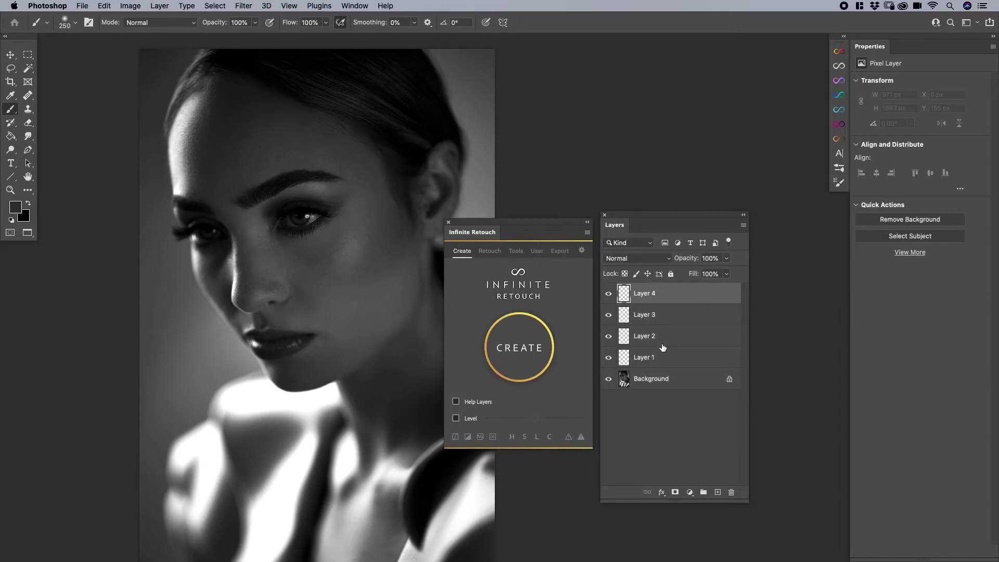
{"action": "left_click", "coordinate": [663, 356], "text": "shift"}
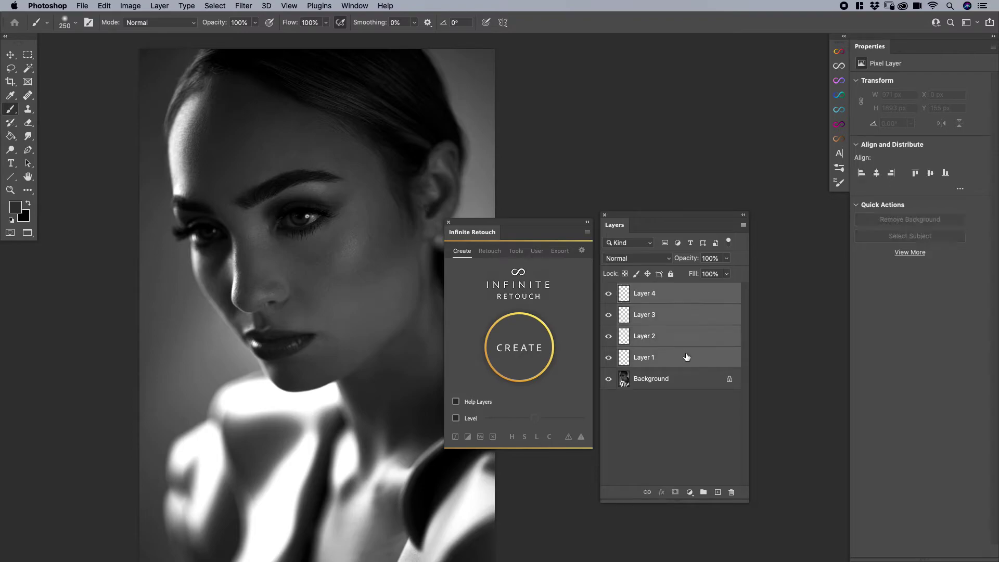
{"action": "left_click_drag", "start_coordinate": [687, 357], "coordinate": [731, 491]}
- Look at Create's Auto Run Action settings, then reopen the personal folder setup page
{"action": "left_click", "coordinate": [516, 358]}
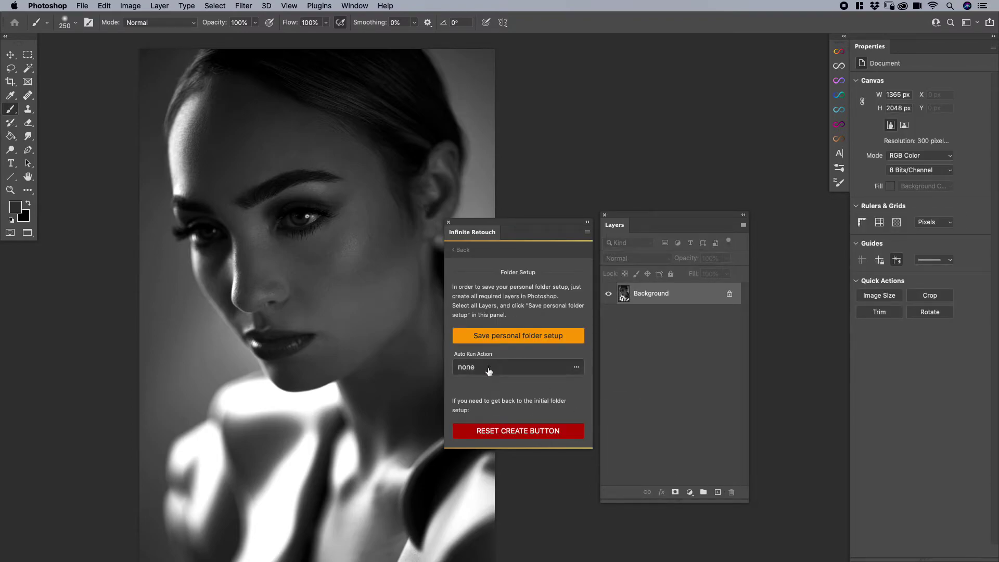
{"action": "left_click", "coordinate": [468, 369]}
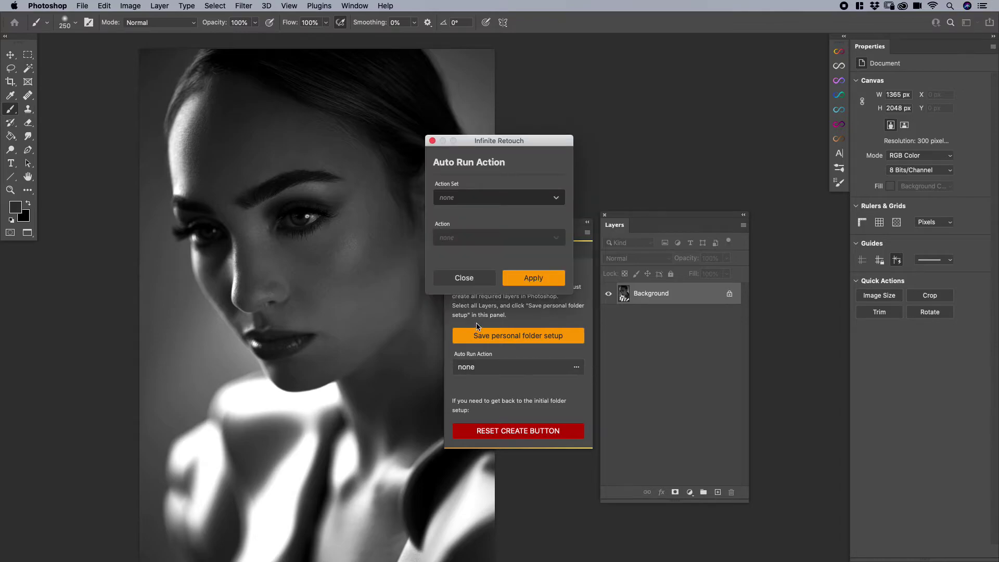
{"action": "left_click", "coordinate": [469, 277]}
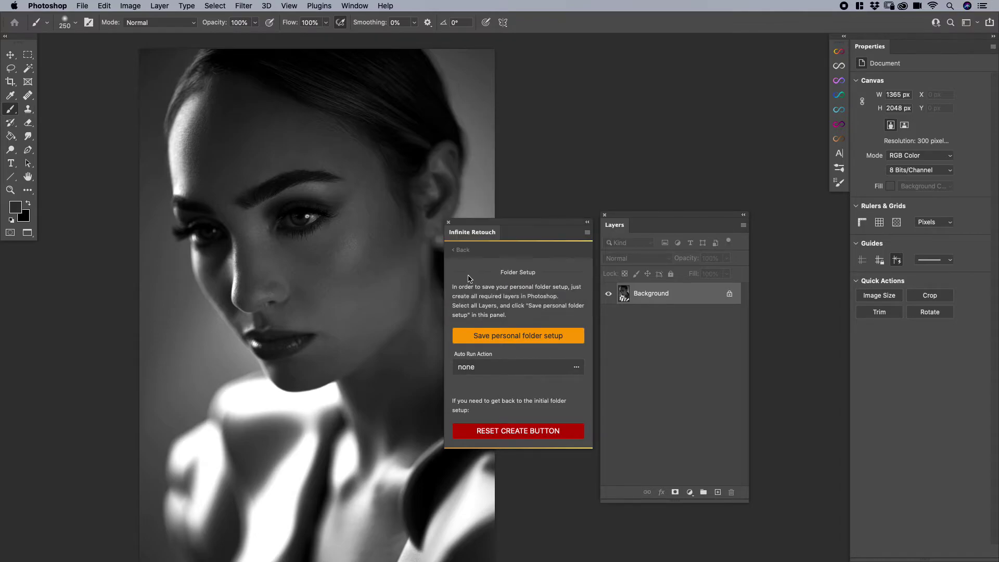
{"action": "left_click", "coordinate": [461, 250]}
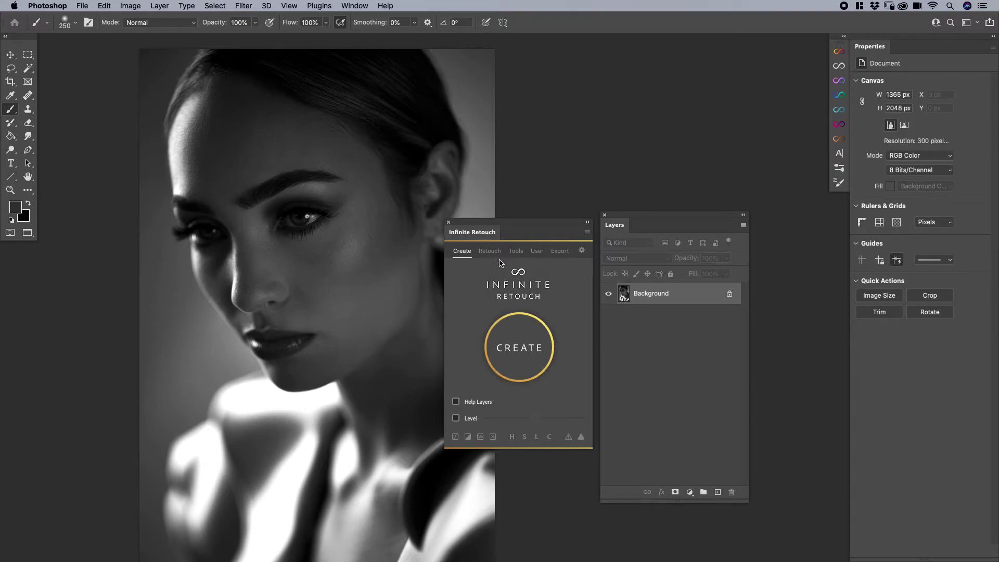
{"action": "left_click", "coordinate": [525, 355]}
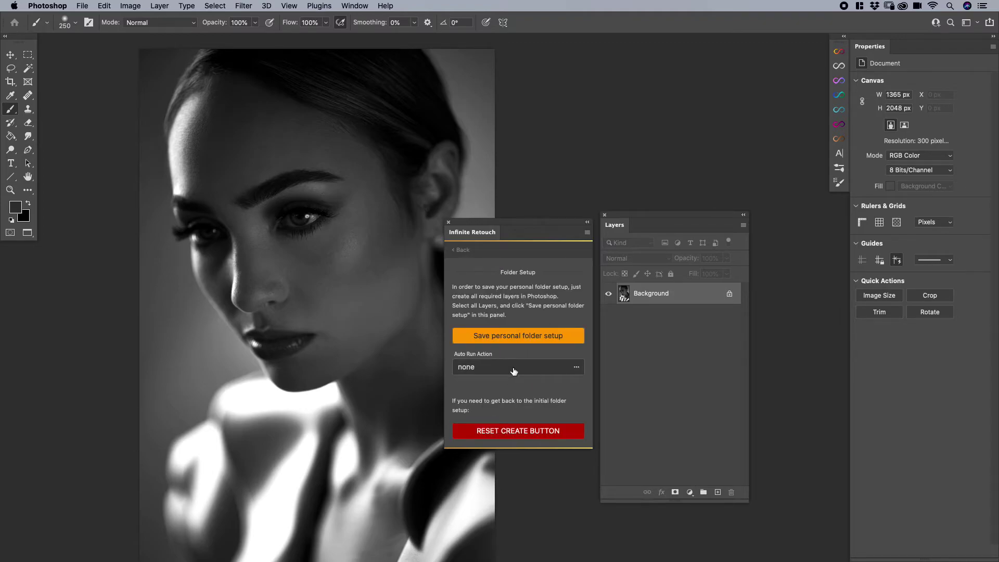
- Choose the Color Fix action from the installed retouching action set as Auto Run Action
{"action": "left_click", "coordinate": [513, 369]}
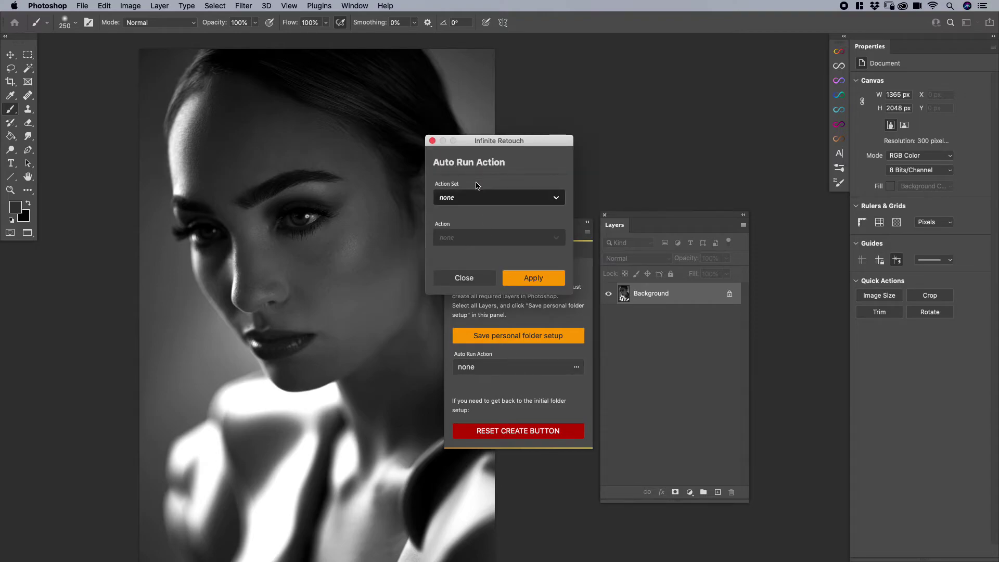
{"action": "left_click", "coordinate": [475, 199]}
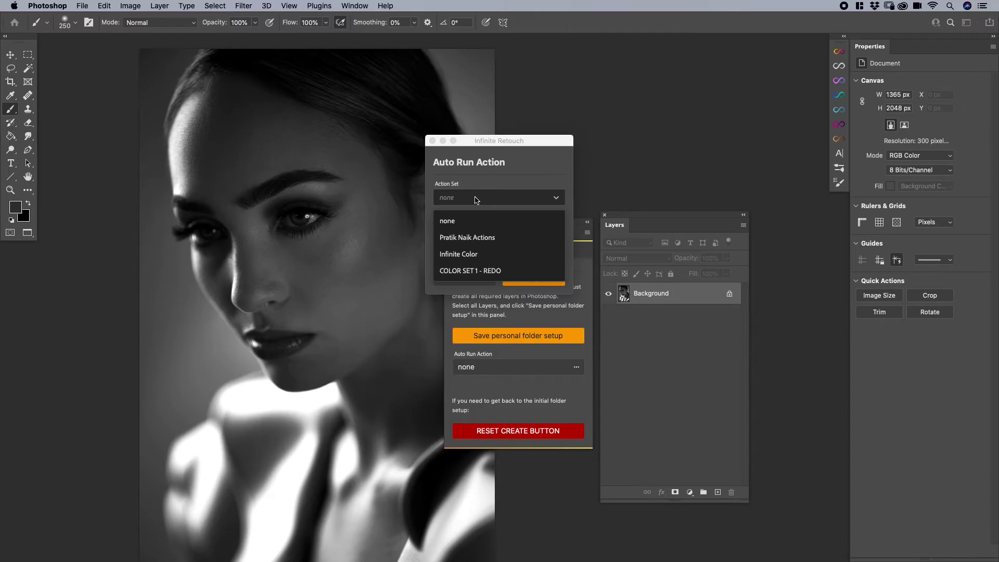
{"action": "left_click", "coordinate": [466, 238]}
{"action": "left_click", "coordinate": [464, 241]}
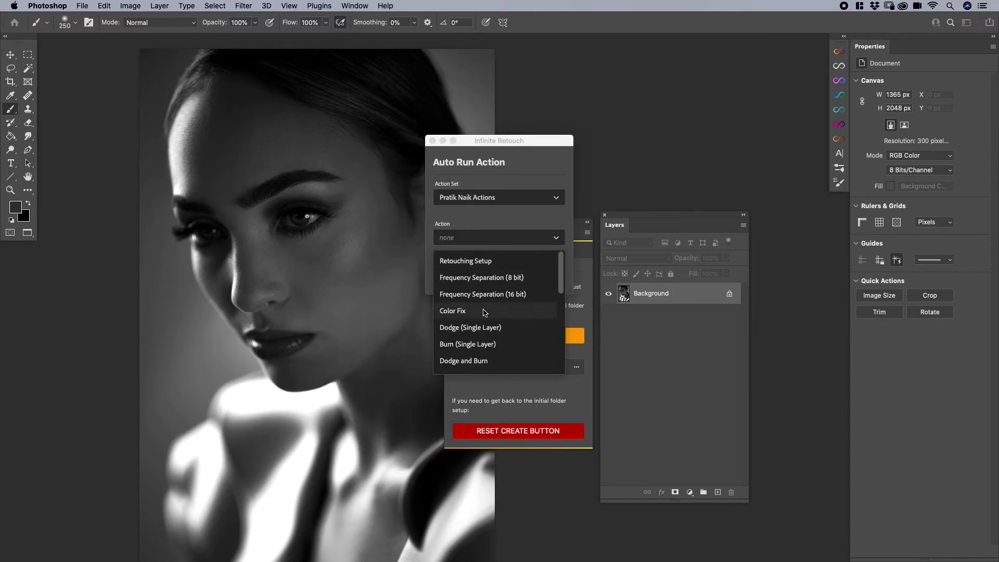
{"action": "scroll", "coordinate": [486, 312], "scroll_direction": "down", "scroll_amount": 2}
{"action": "scroll", "coordinate": [493, 331], "scroll_direction": "down", "scroll_amount": 5}
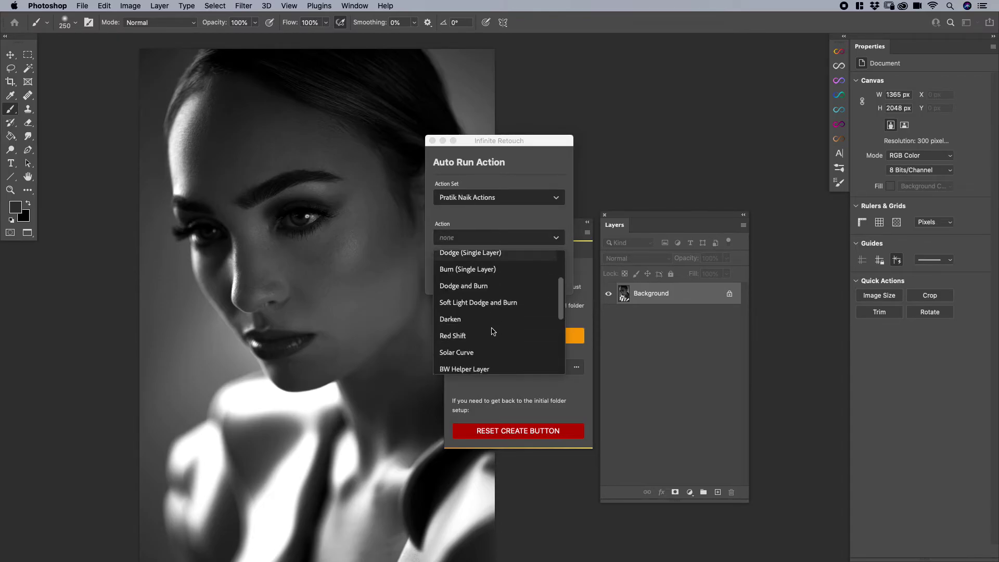
{"action": "scroll", "coordinate": [493, 332], "scroll_direction": "up", "scroll_amount": 7}
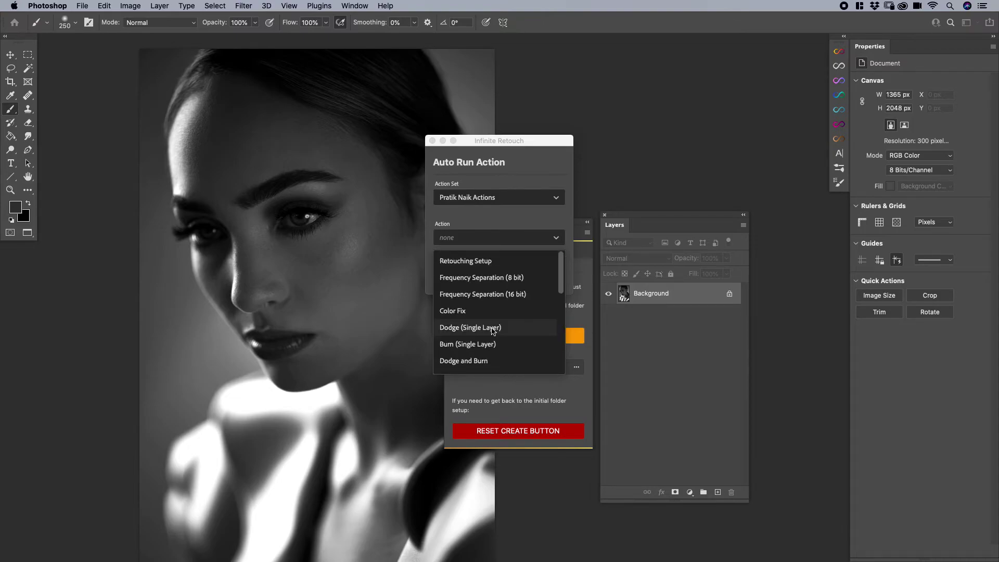
{"action": "scroll", "coordinate": [491, 330], "scroll_direction": "down", "scroll_amount": 6}
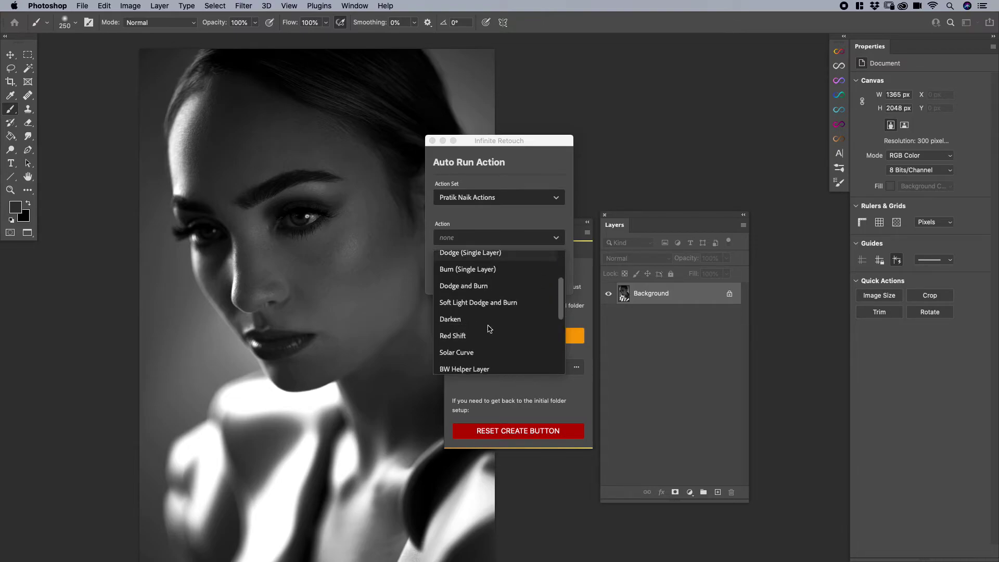
{"action": "scroll", "coordinate": [489, 328], "scroll_direction": "down", "scroll_amount": 2}
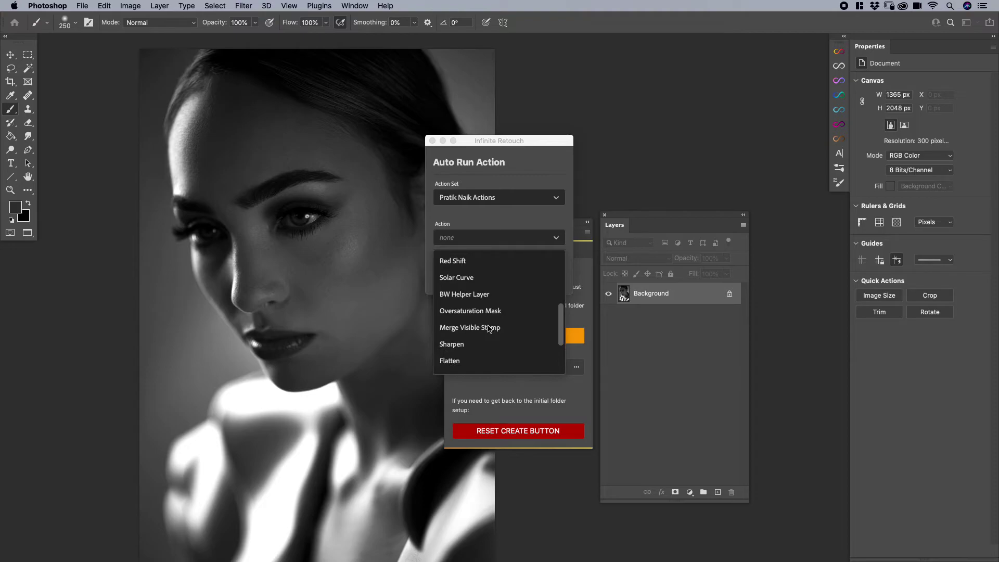
{"action": "scroll", "coordinate": [489, 328], "scroll_direction": "up", "scroll_amount": 5}
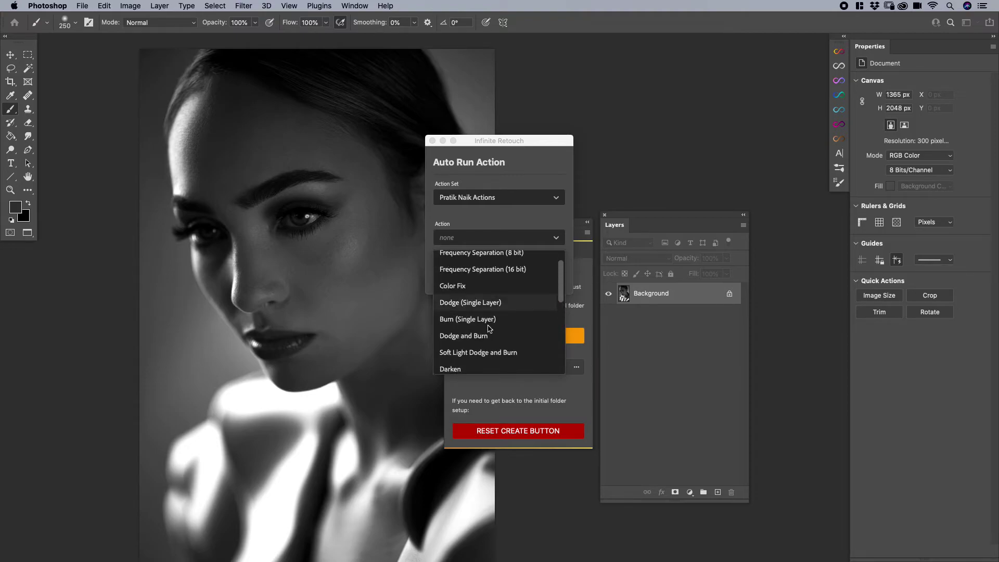
{"action": "scroll", "coordinate": [489, 328], "scroll_direction": "up", "scroll_amount": 1}
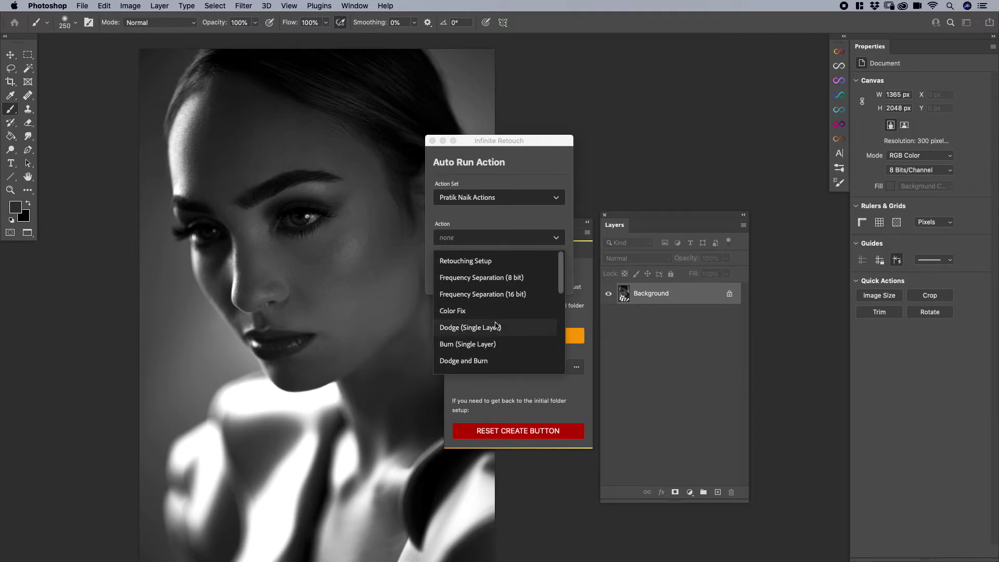
{"action": "scroll", "coordinate": [491, 327], "scroll_direction": "down", "scroll_amount": 2}
{"action": "scroll", "coordinate": [496, 326], "scroll_direction": "down", "scroll_amount": 3}
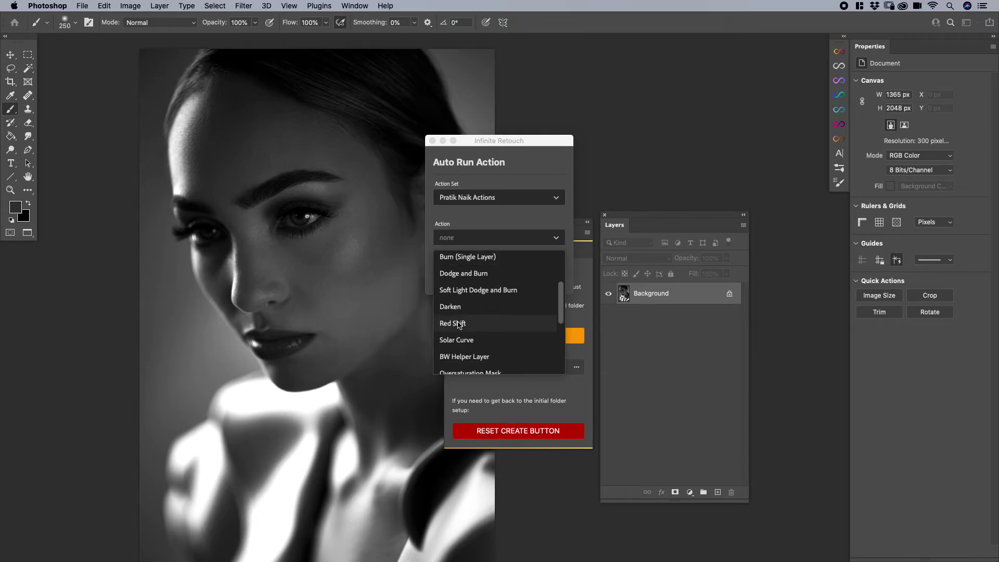
{"action": "scroll", "coordinate": [458, 325], "scroll_direction": "down", "scroll_amount": 1}
{"action": "scroll", "coordinate": [457, 344], "scroll_direction": "down", "scroll_amount": 1}
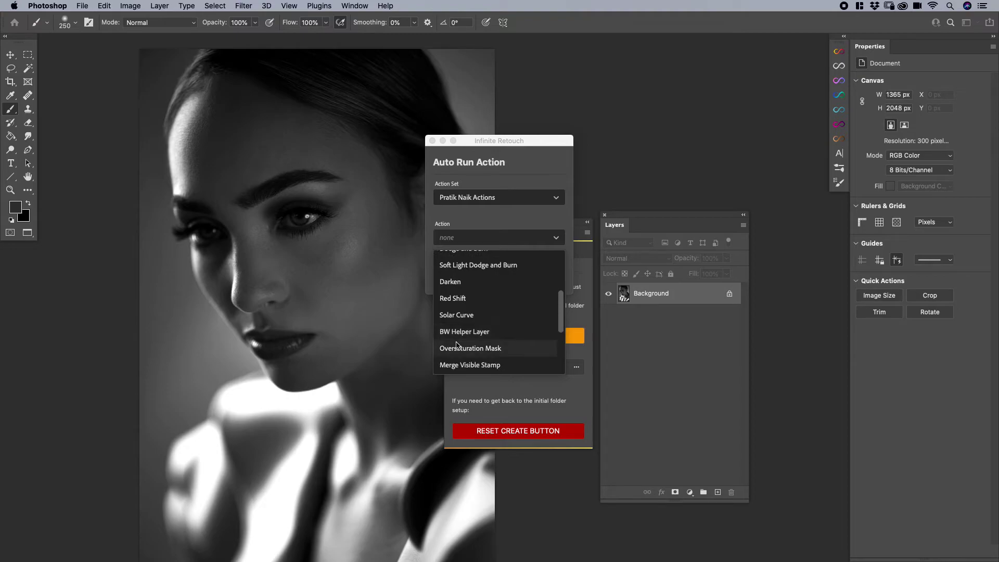
{"action": "scroll", "coordinate": [469, 350], "scroll_direction": "down", "scroll_amount": 3}
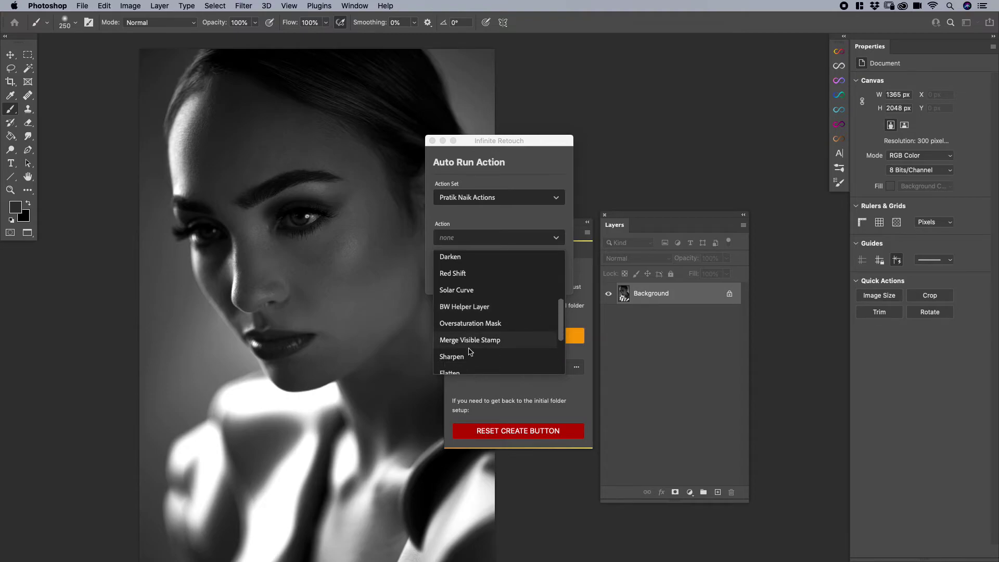
{"action": "scroll", "coordinate": [468, 348], "scroll_direction": "up", "scroll_amount": 4}
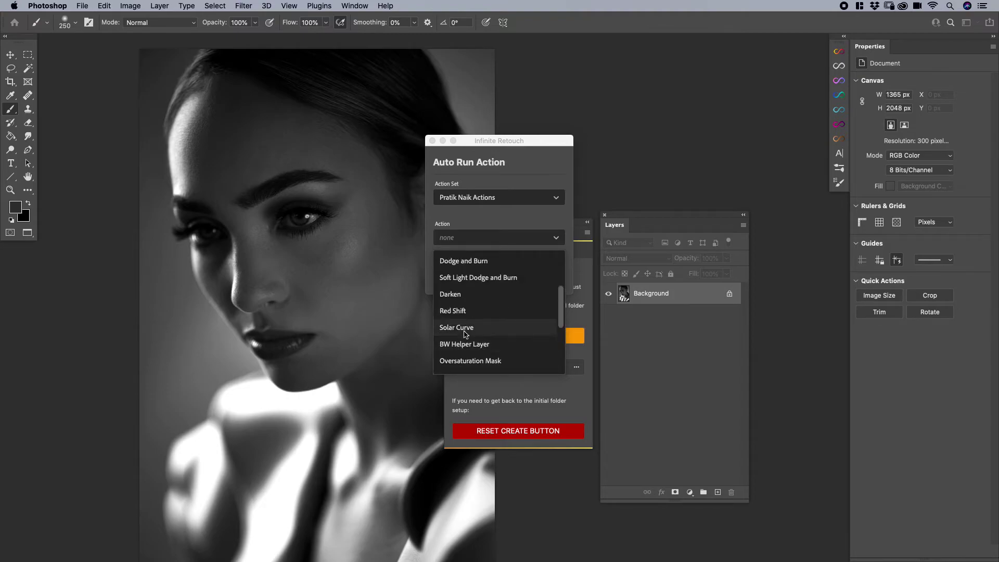
{"action": "scroll", "coordinate": [464, 294], "scroll_direction": "up", "scroll_amount": 4}
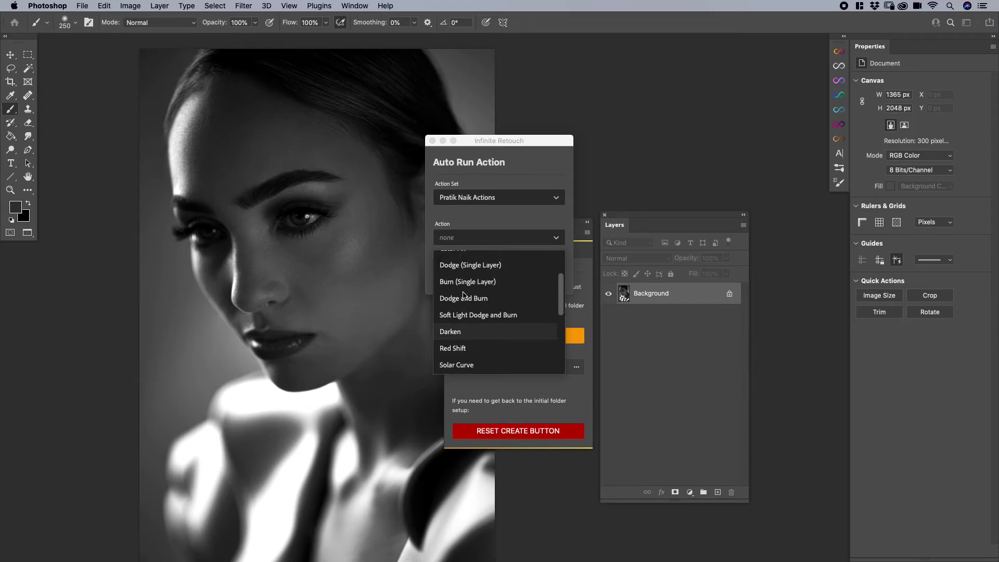
{"action": "scroll", "coordinate": [465, 294], "scroll_direction": "up", "scroll_amount": 2}
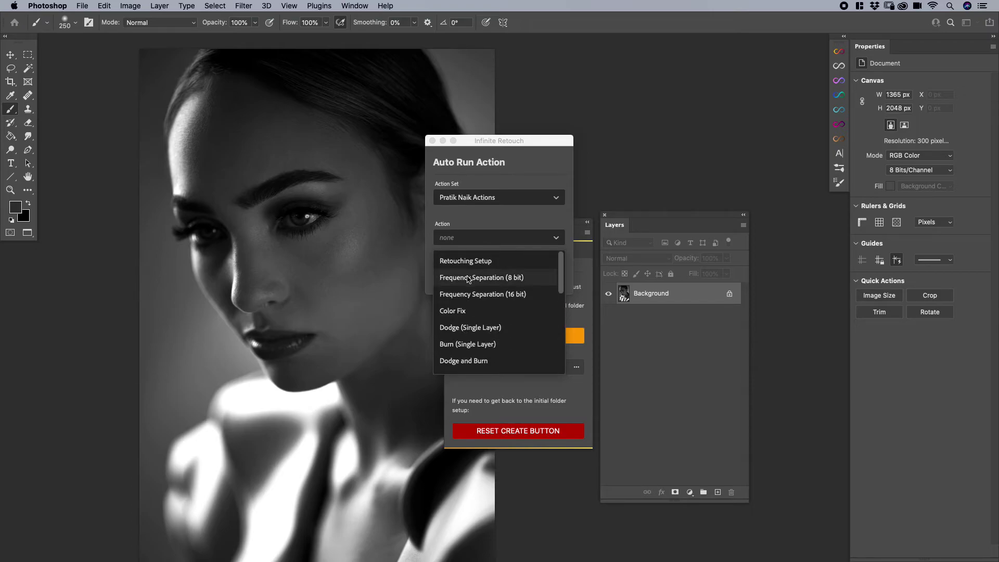
{"action": "left_click", "coordinate": [462, 313]}
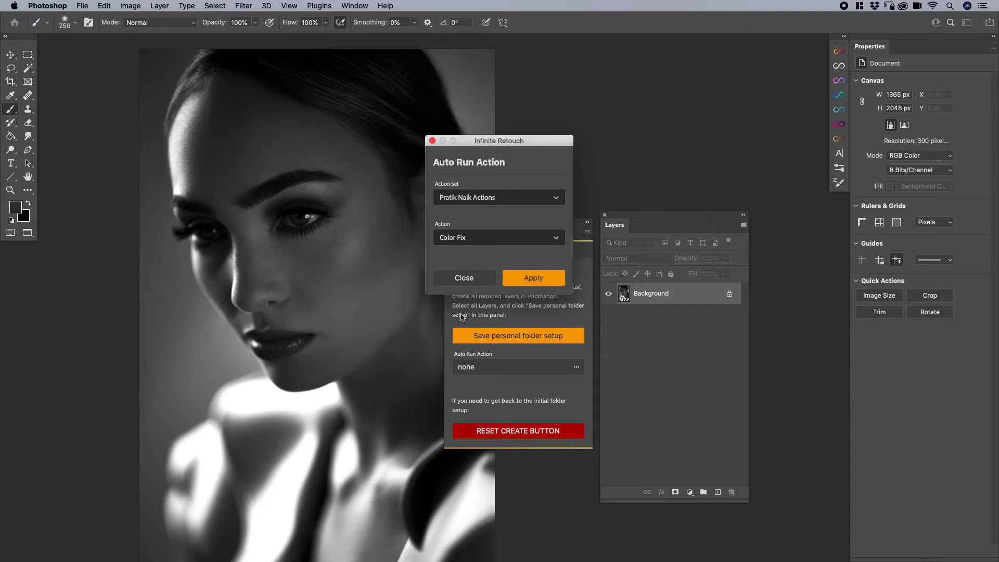
- Apply Color Fix, run Create, then delete the generated groups from Help Layers to Normal
{"action": "left_click", "coordinate": [548, 281]}
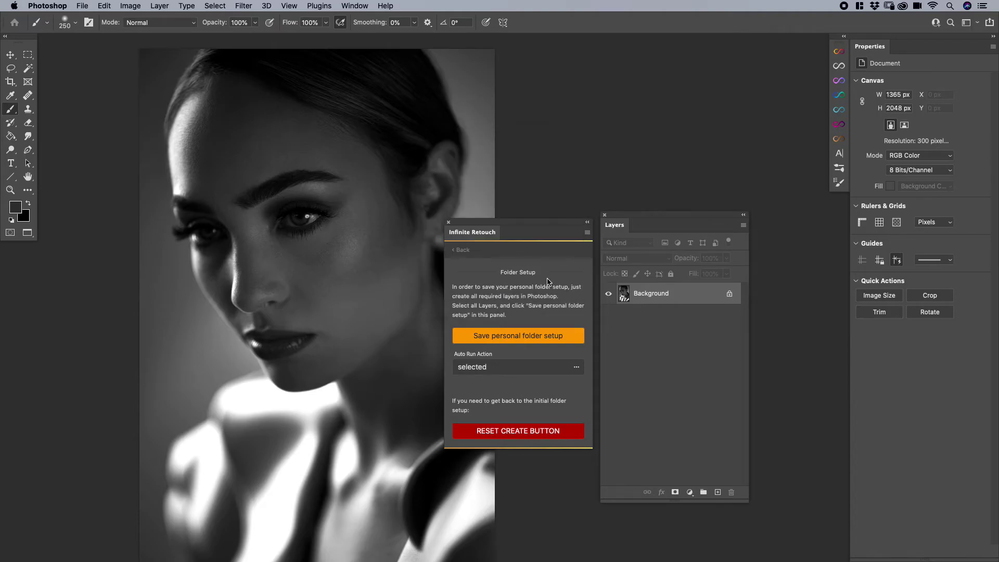
{"action": "left_click", "coordinate": [462, 252]}
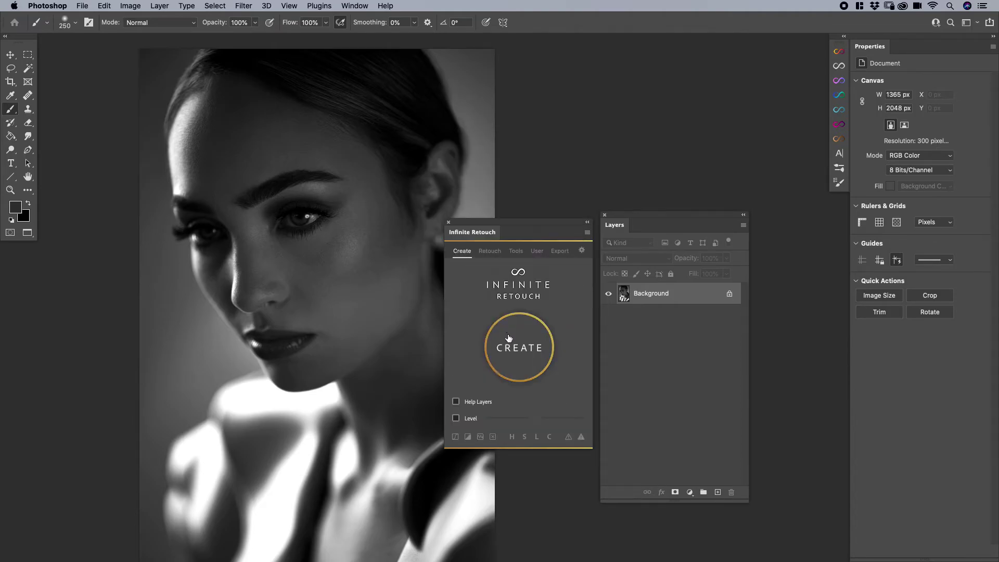
{"action": "left_click", "coordinate": [516, 347]}
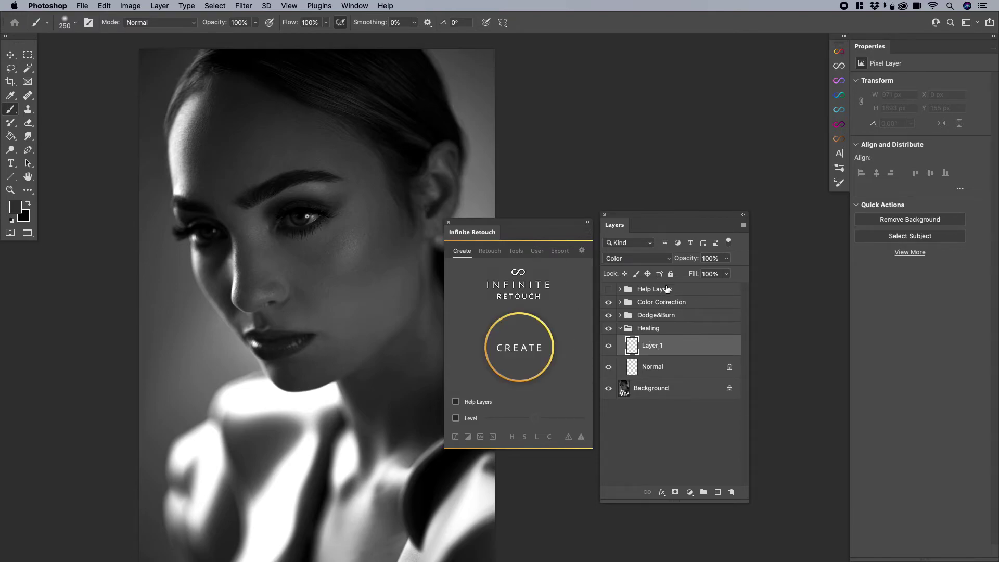
{"action": "left_click", "coordinate": [667, 289]}
{"action": "left_click", "coordinate": [652, 362], "text": "shift"}
{"action": "key", "text": "Delete"}
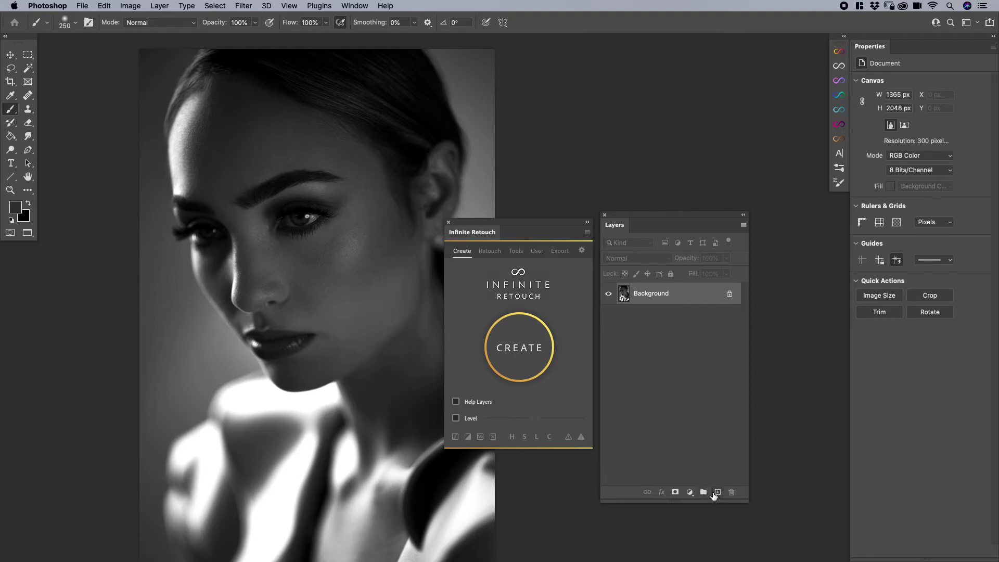
- Paint dark strokes on a new layer with a 150 brush and save it as the personal folder setup
{"action": "left_click", "coordinate": [717, 492]}
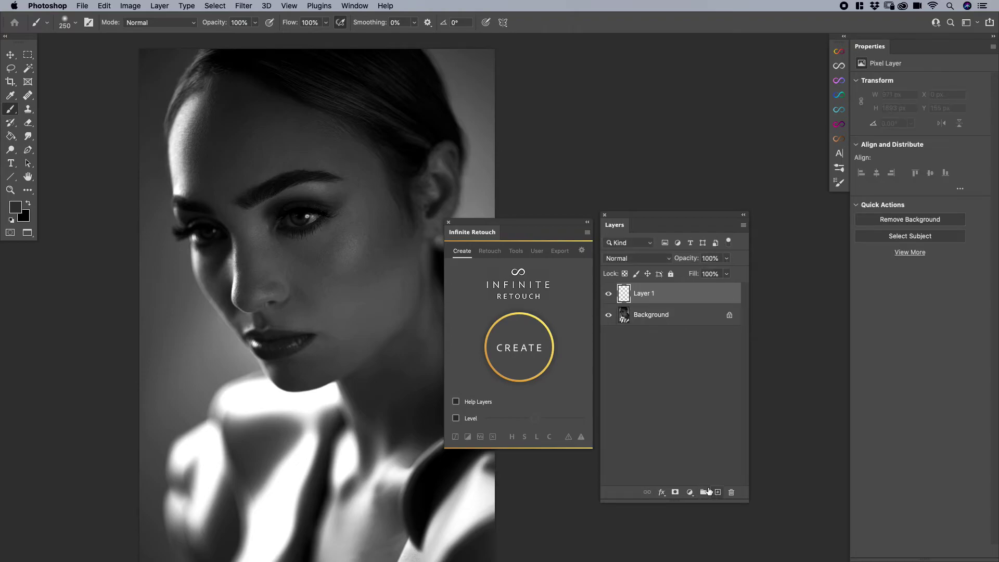
{"action": "key", "text": "bracketleft"}
{"action": "key", "text": "bracketleft"}
{"action": "key", "text": "bracketleft"}
{"action": "mouse_move", "coordinate": [333, 286]}
{"action": "left_mouse_down"}
{"action": "mouse_move", "coordinate": [303, 255]}
{"action": "mouse_move", "coordinate": [342, 218]}
{"action": "mouse_move", "coordinate": [340, 326]}
{"action": "mouse_move", "coordinate": [351, 220]}
{"action": "mouse_move", "coordinate": [290, 292]}
{"action": "left_mouse_up"}
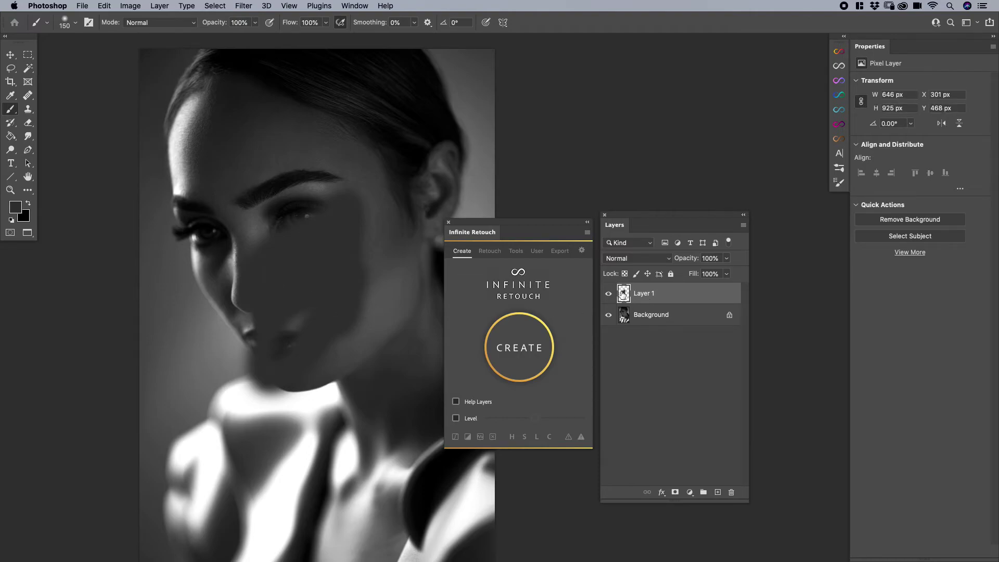
{"action": "left_click", "coordinate": [524, 350]}
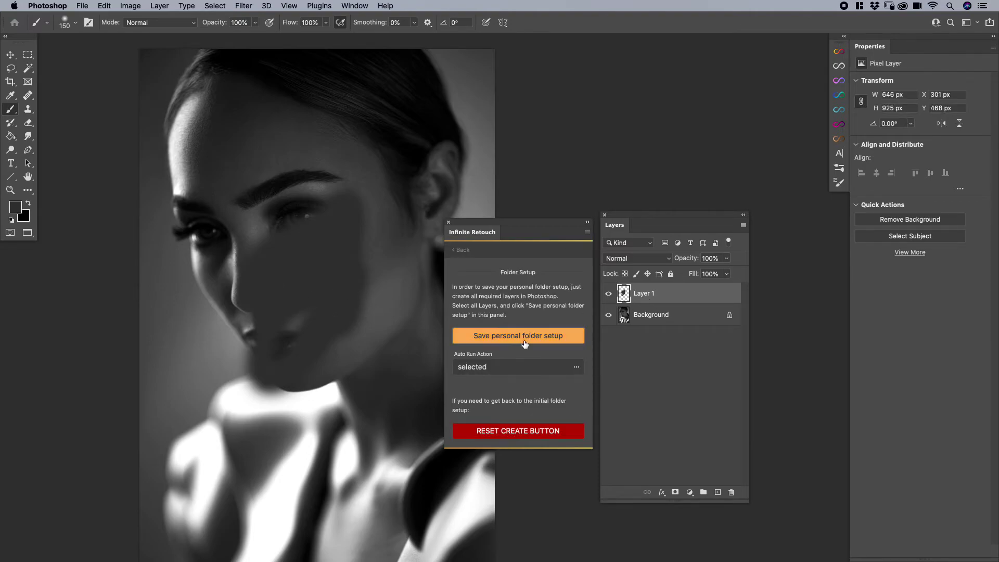
{"action": "left_click", "coordinate": [526, 336]}
{"action": "left_click", "coordinate": [524, 240]}
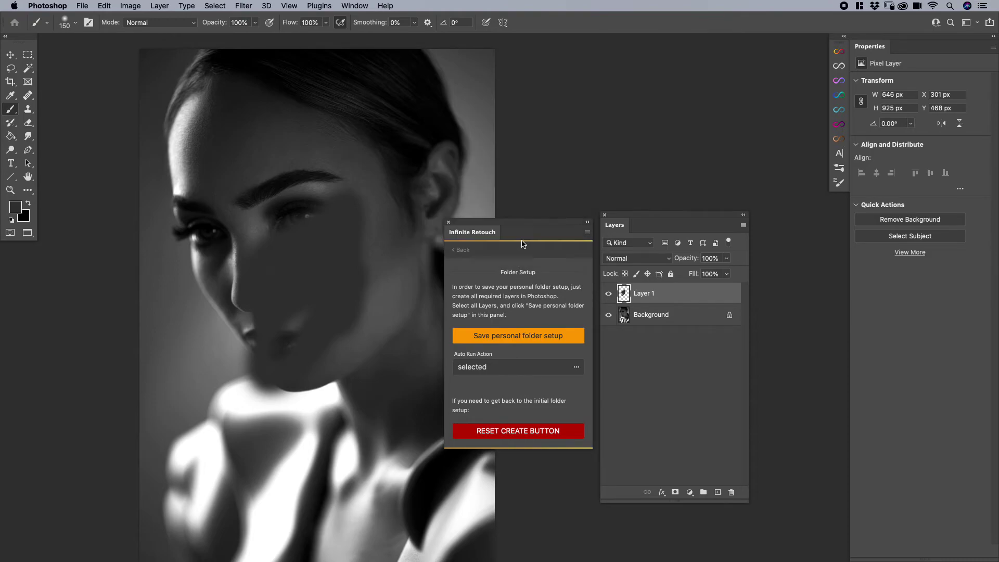
{"action": "left_click", "coordinate": [461, 250]}
- Delete Layer 1, run Create, then delete both newly created layers
{"action": "mouse_move", "coordinate": [646, 290]}
{"action": "left_mouse_down"}
{"action": "mouse_move", "coordinate": [667, 420]}
{"action": "mouse_move", "coordinate": [733, 494]}
{"action": "left_mouse_up"}
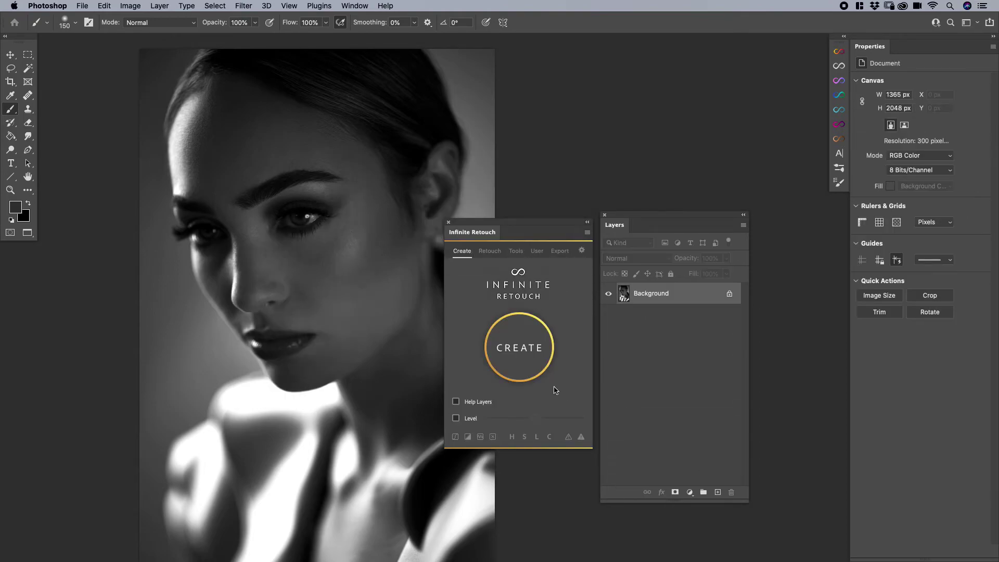
{"action": "left_click", "coordinate": [529, 346]}
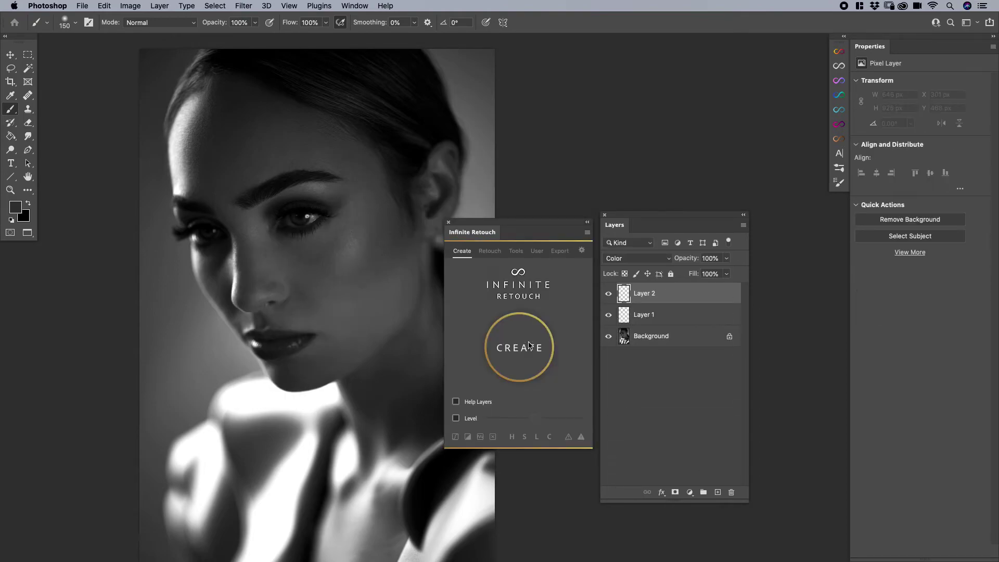
{"action": "left_click", "coordinate": [654, 318], "text": "shift"}
{"action": "key", "text": "Delete"}
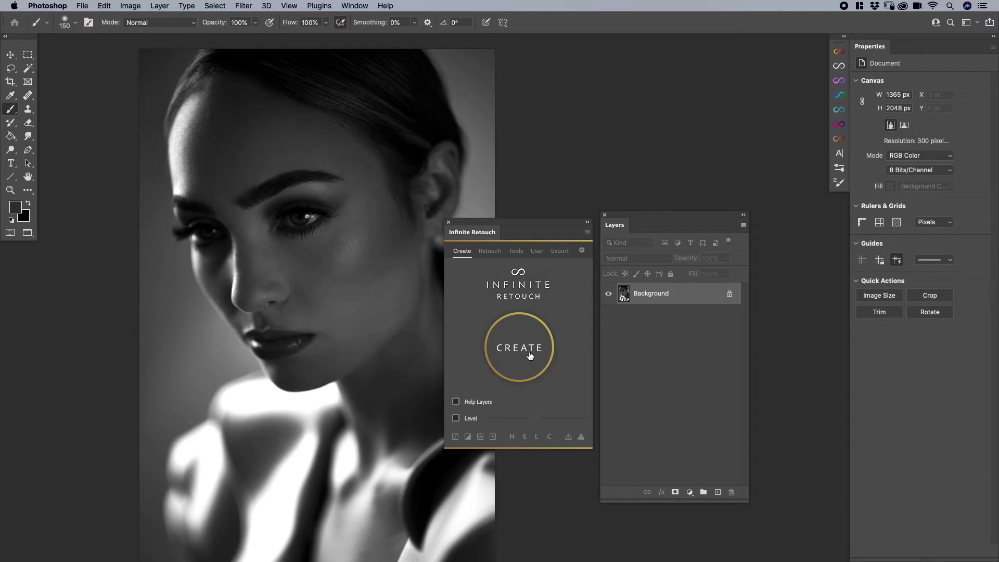
- Add a Solid Color fill layer, invert its mask, and paint white over the model's cheek
{"action": "left_click", "coordinate": [690, 492]}
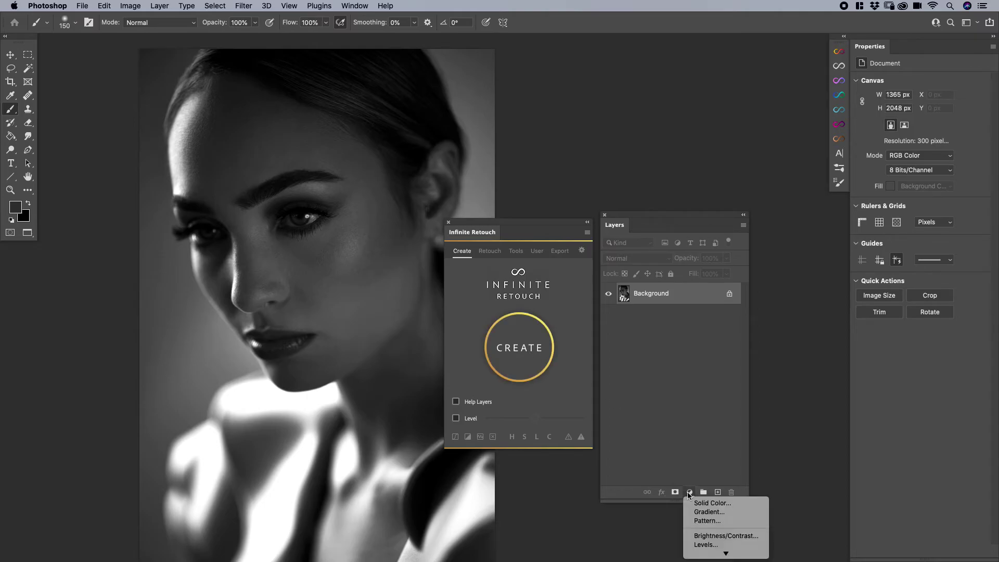
{"action": "left_click", "coordinate": [712, 503]}
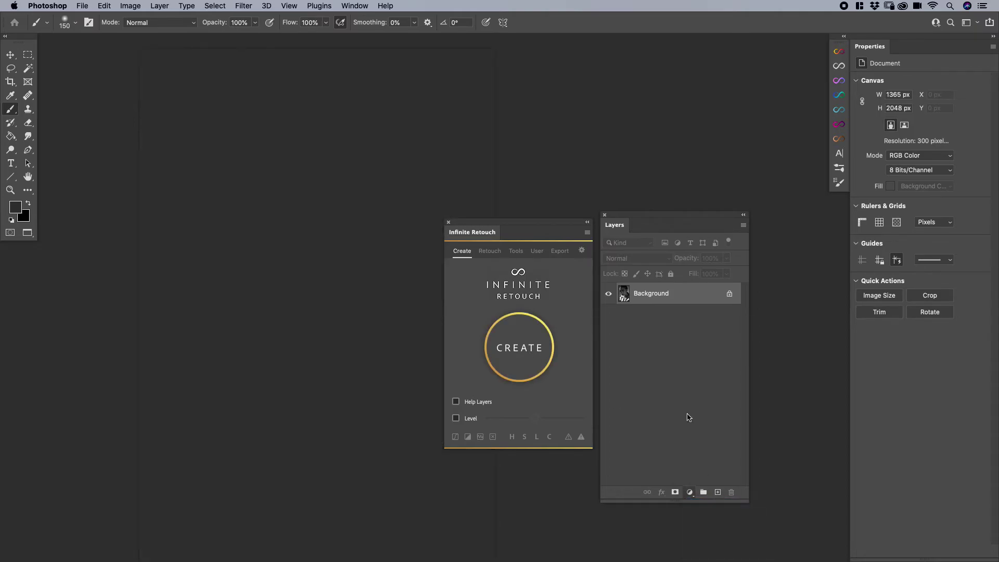
{"action": "left_click", "coordinate": [962, 289]}
{"action": "key", "text": "b"}
{"action": "key", "text": "d"}
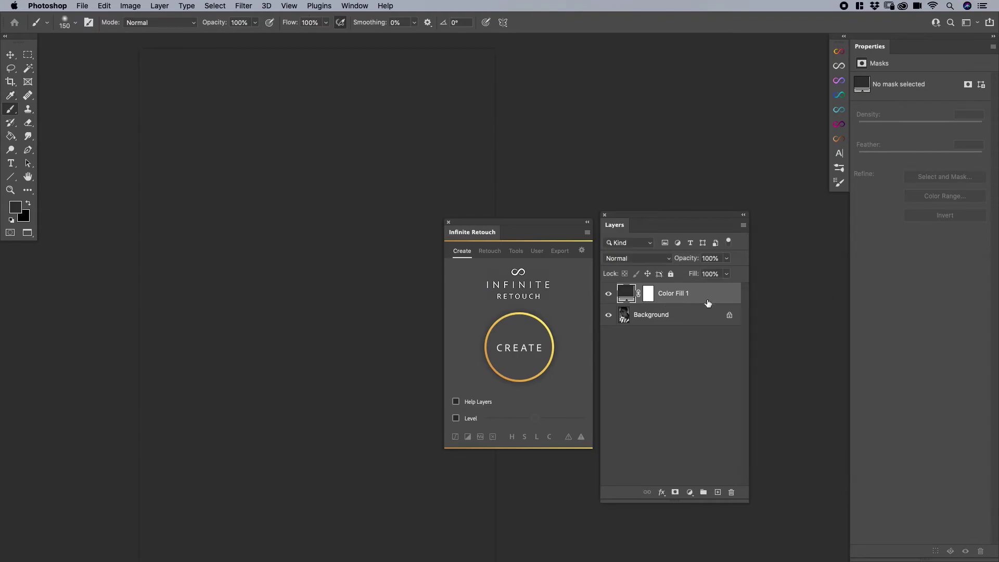
{"action": "left_click", "coordinate": [646, 296]}
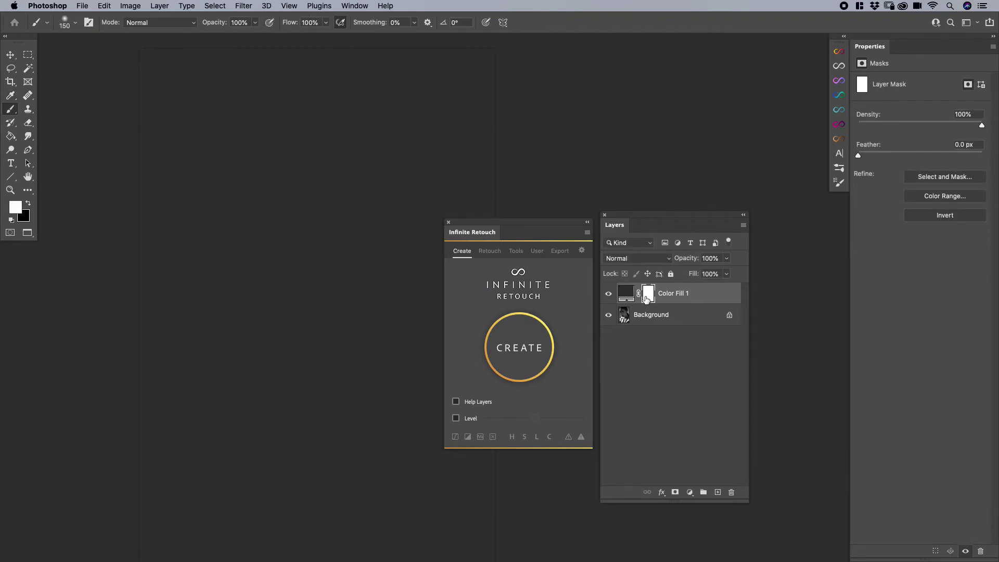
{"action": "key", "text": "super+i"}
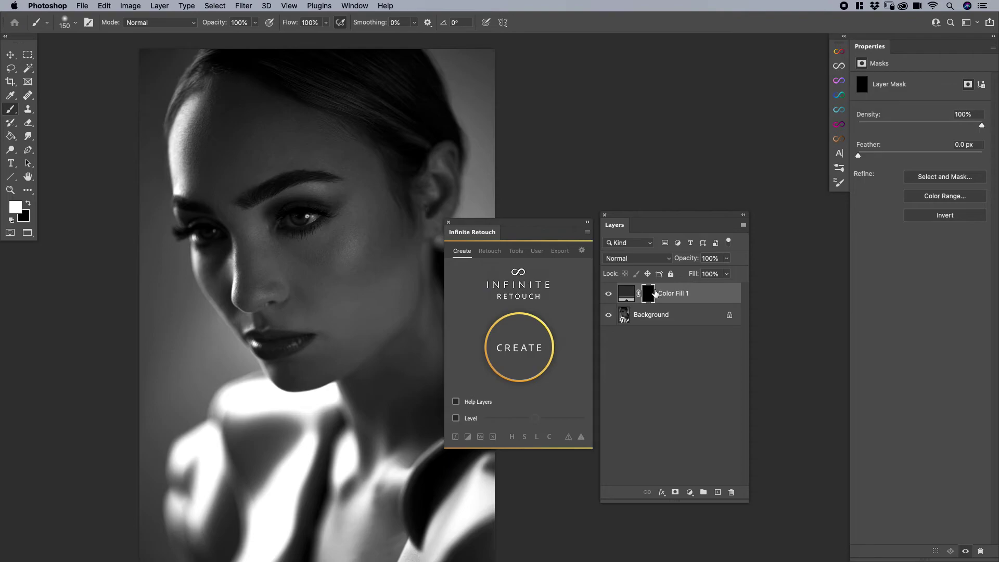
{"action": "mouse_move", "coordinate": [319, 313]}
{"action": "left_mouse_down"}
{"action": "mouse_move", "coordinate": [341, 271]}
{"action": "mouse_move", "coordinate": [356, 185]}
{"action": "mouse_move", "coordinate": [315, 292]}
{"action": "mouse_move", "coordinate": [320, 347]}
{"action": "mouse_move", "coordinate": [344, 314]}
{"action": "mouse_move", "coordinate": [339, 286]}
{"action": "left_mouse_up"}
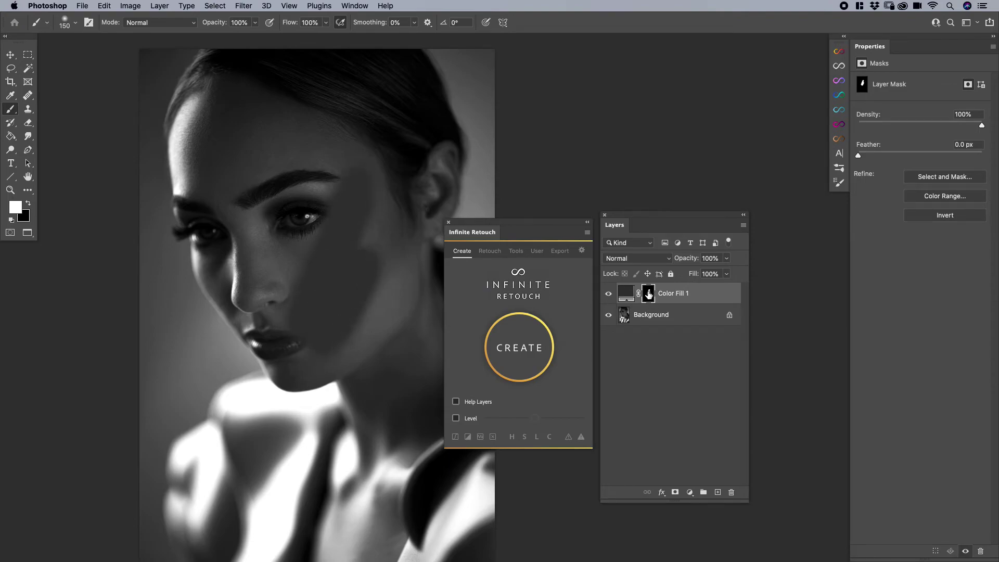
- Change the Color Fill 1 colour to red
{"action": "double_click", "coordinate": [632, 295]}
{"action": "mouse_move", "coordinate": [791, 339]}
{"action": "left_mouse_down"}
{"action": "mouse_move", "coordinate": [811, 372]}
{"action": "mouse_move", "coordinate": [828, 336]}
{"action": "left_mouse_up"}
{"action": "left_click", "coordinate": [963, 289]}
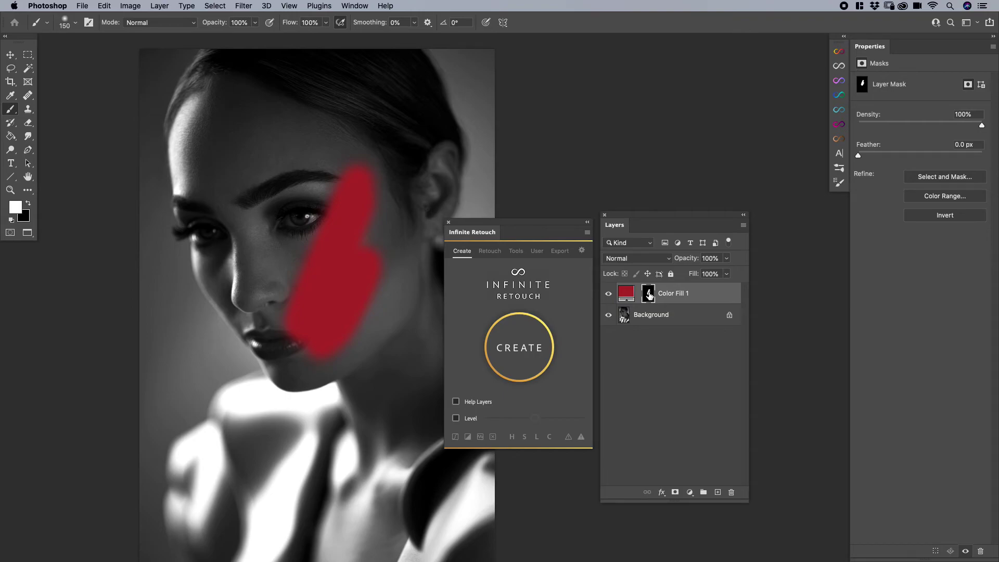
- Set the folder setup's Auto Run Action to none, apply, and save the personal setup
{"action": "left_click", "coordinate": [532, 349]}
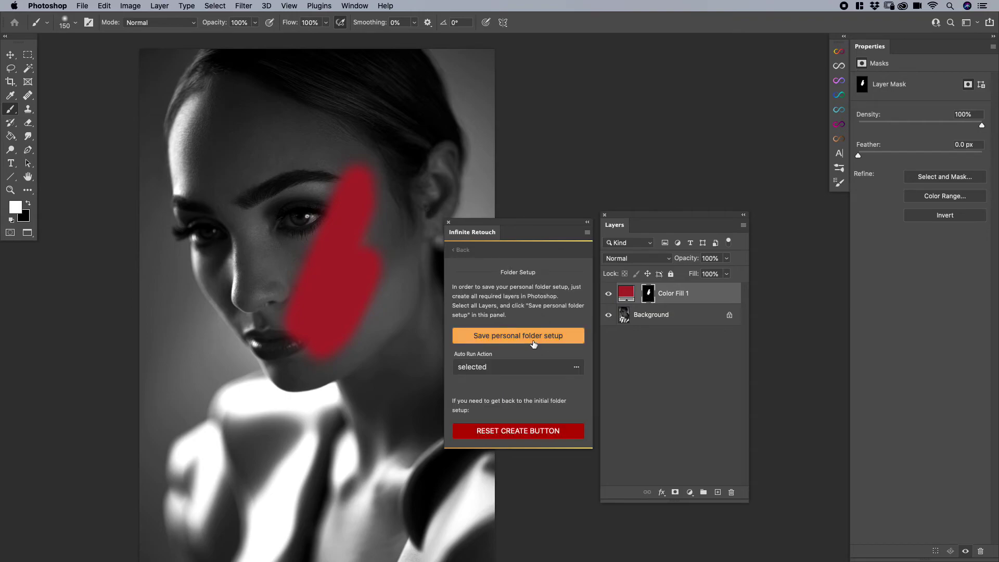
{"action": "left_click", "coordinate": [520, 370]}
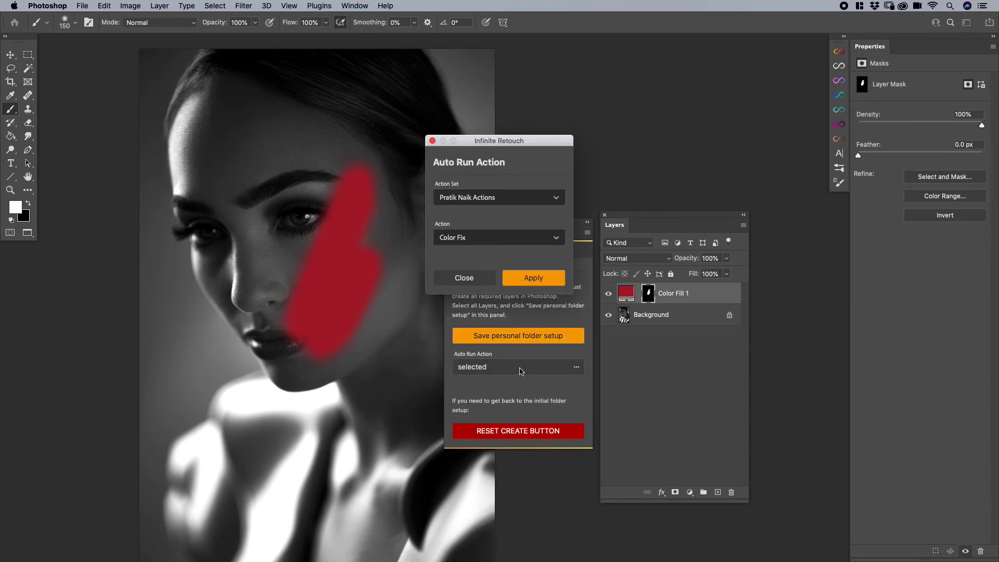
{"action": "left_click", "coordinate": [498, 203]}
{"action": "left_click", "coordinate": [478, 221]}
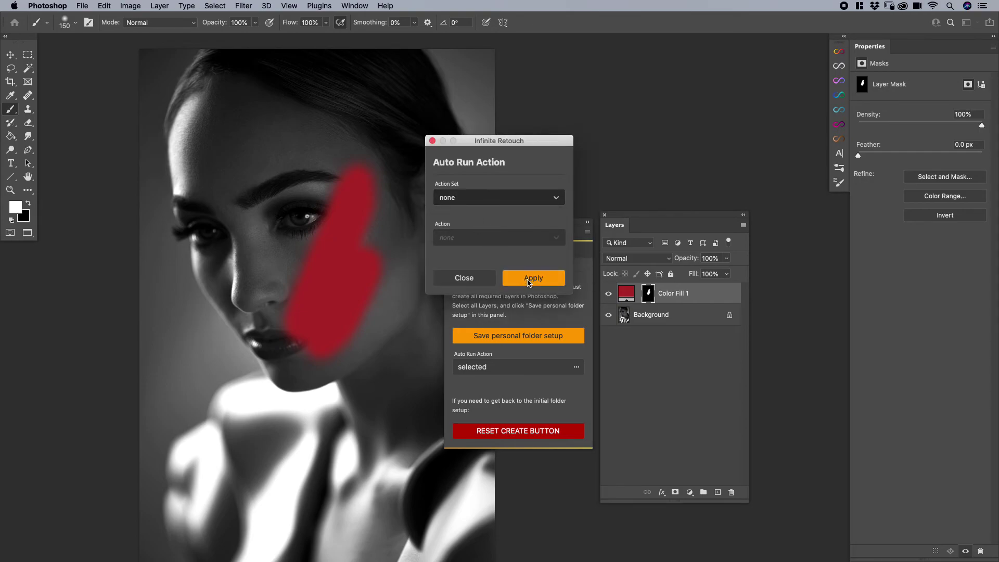
{"action": "left_click", "coordinate": [534, 278]}
{"action": "left_click", "coordinate": [513, 341]}
{"action": "left_click", "coordinate": [526, 235]}
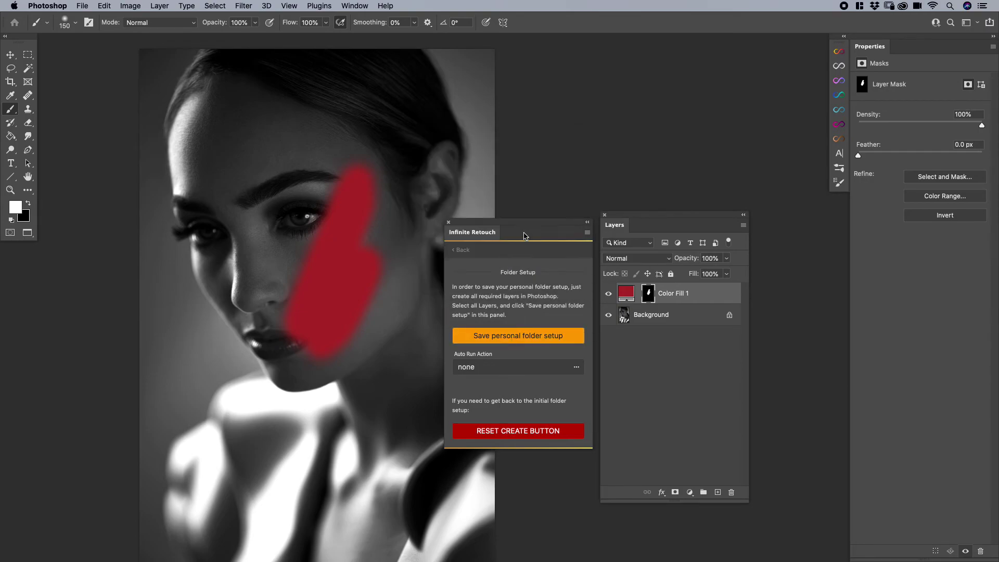
- Run Create from the Create page, load the new mask as a selection, and dismiss the no-pixels warning
{"action": "left_click", "coordinate": [462, 250]}
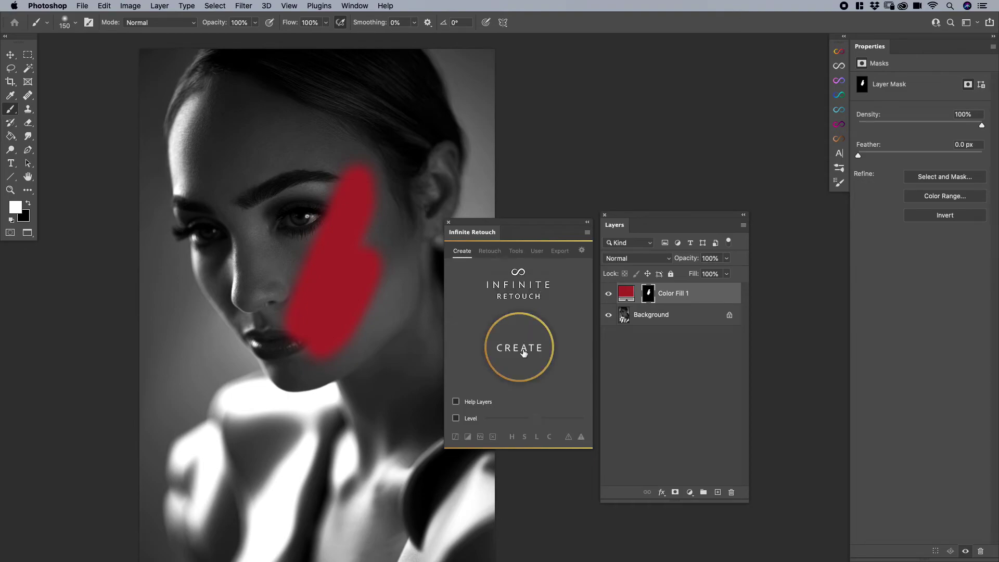
{"action": "left_click", "coordinate": [524, 353]}
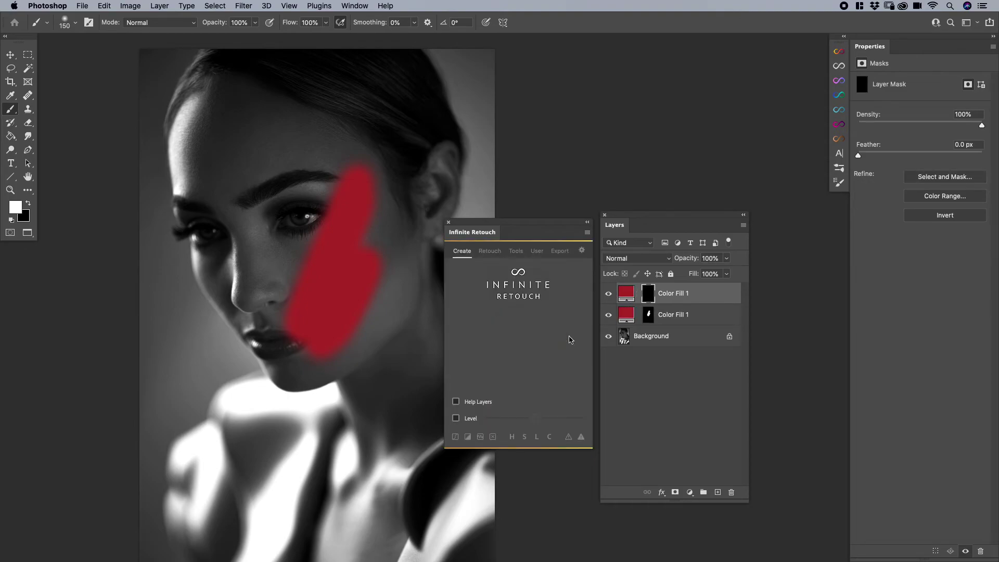
{"action": "left_click", "coordinate": [650, 296], "text": "super"}
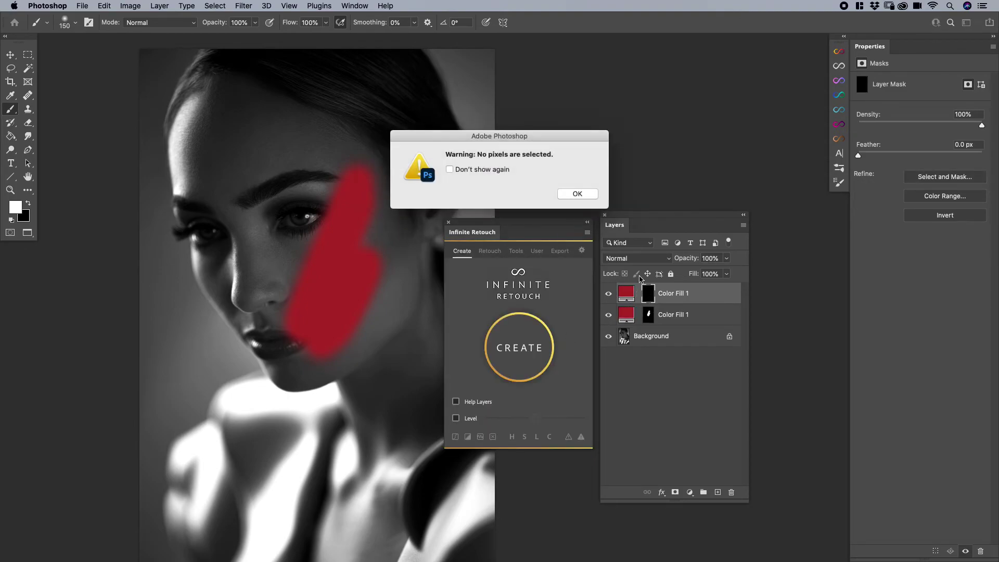
{"action": "left_click", "coordinate": [577, 201]}
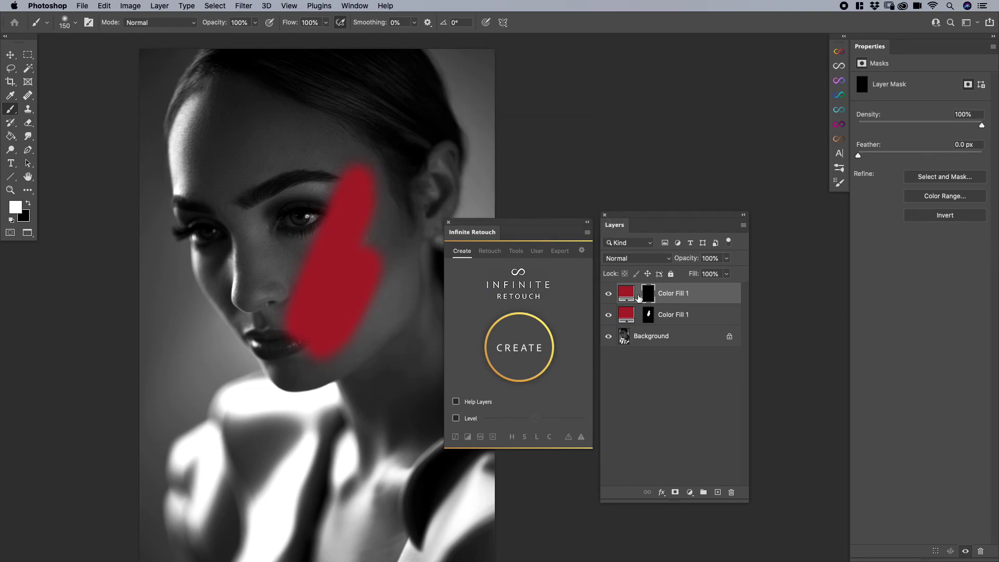
{"action": "left_click", "coordinate": [670, 313]}
- Delete the duplicate Color Fill 1, then convert the other to a smart object and delete it
{"action": "left_click_drag", "start_coordinate": [663, 313], "coordinate": [731, 491]}
{"action": "left_click", "coordinate": [682, 296]}
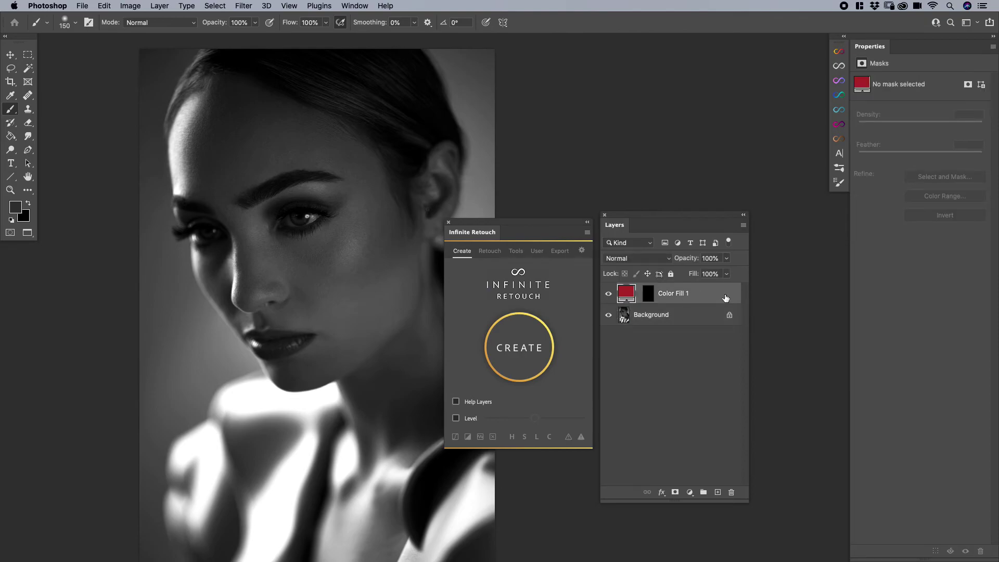
{"action": "right_click", "coordinate": [633, 297]}
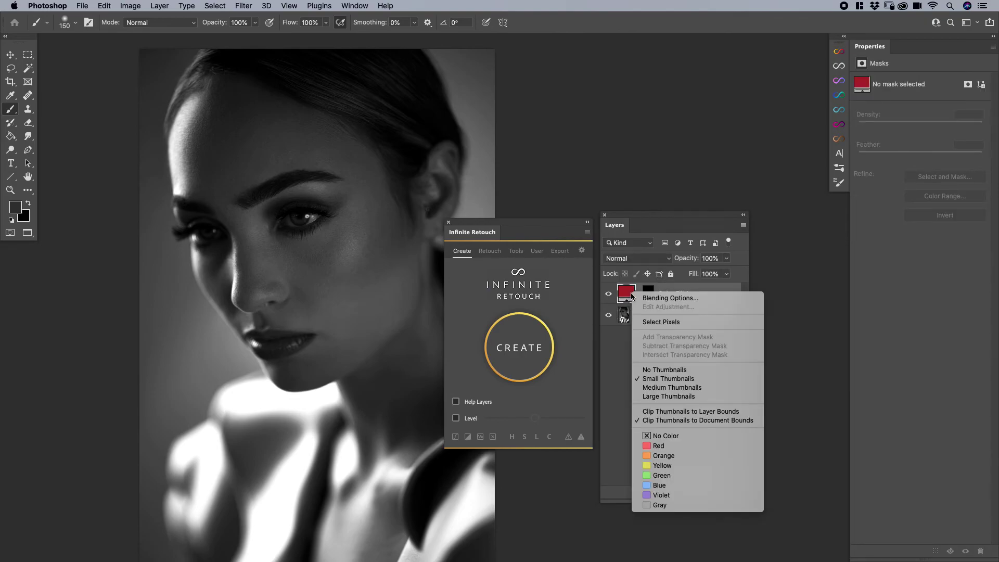
{"action": "key", "text": "Escape"}
{"action": "right_click", "coordinate": [692, 293]}
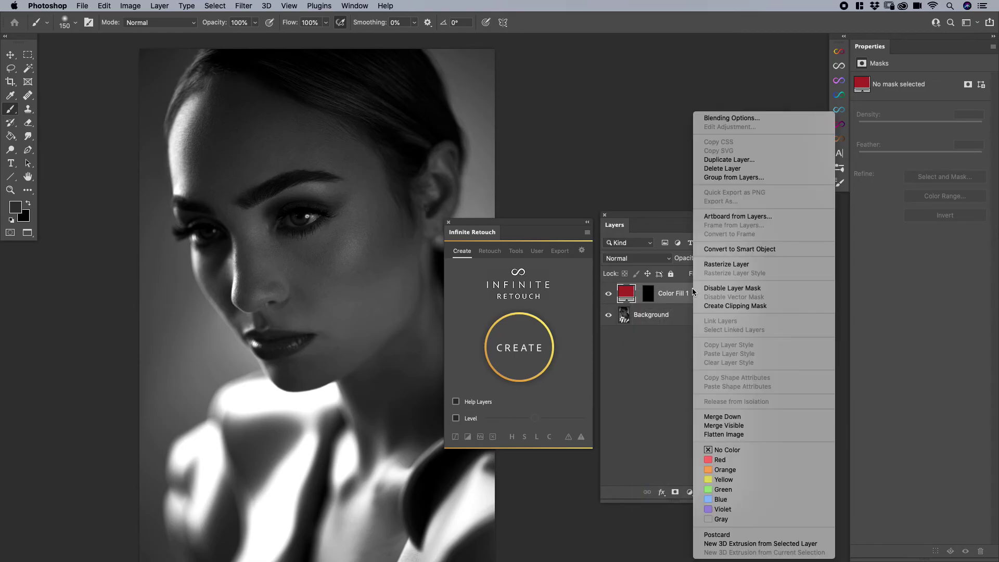
{"action": "left_click", "coordinate": [739, 248]}
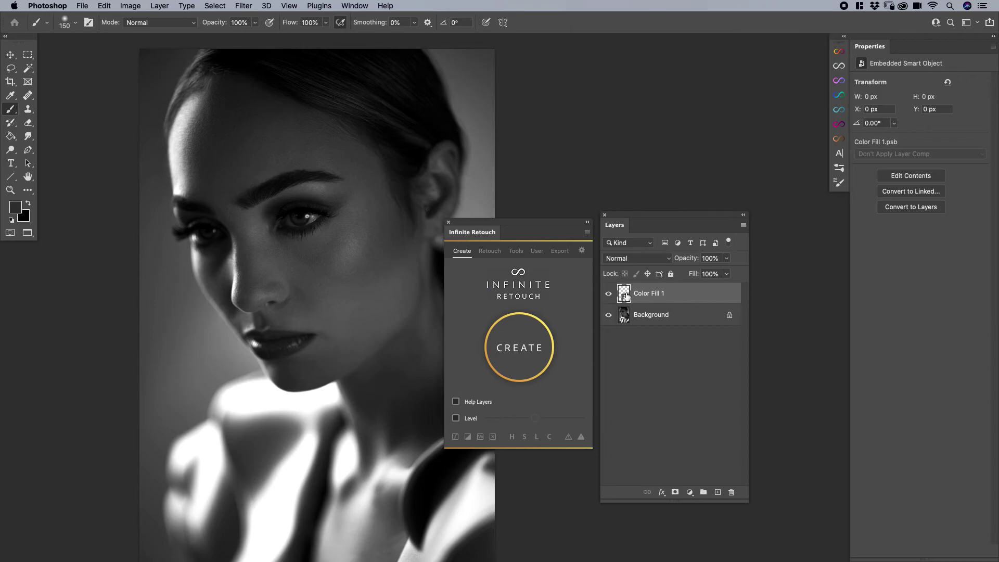
{"action": "left_click_drag", "start_coordinate": [700, 304], "coordinate": [731, 492]}
- Add a Color Lookup adjustment layer, then delete it
{"action": "left_click", "coordinate": [690, 493]}
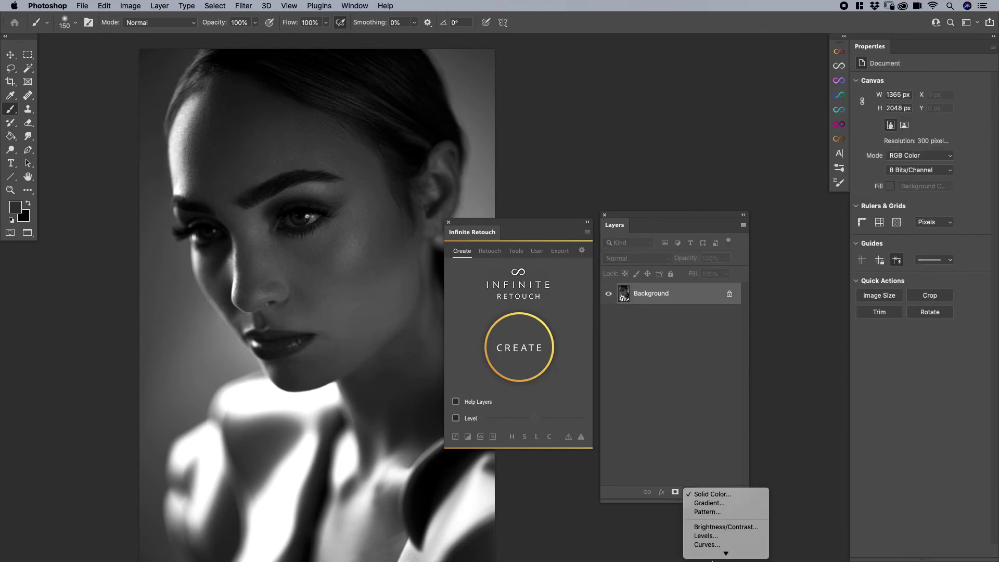
{"action": "mouse_move", "coordinate": [713, 560]}
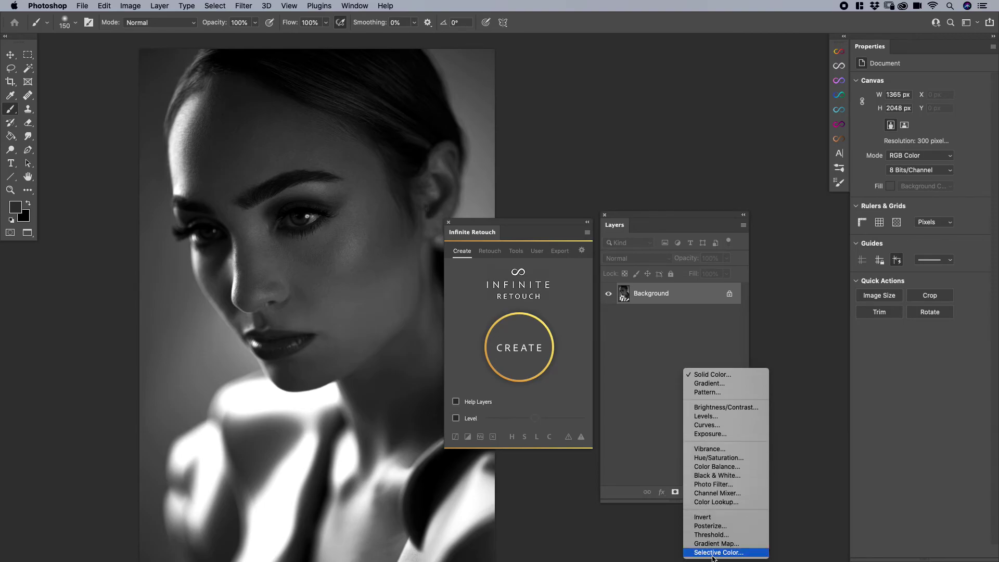
{"action": "left_click", "coordinate": [724, 501]}
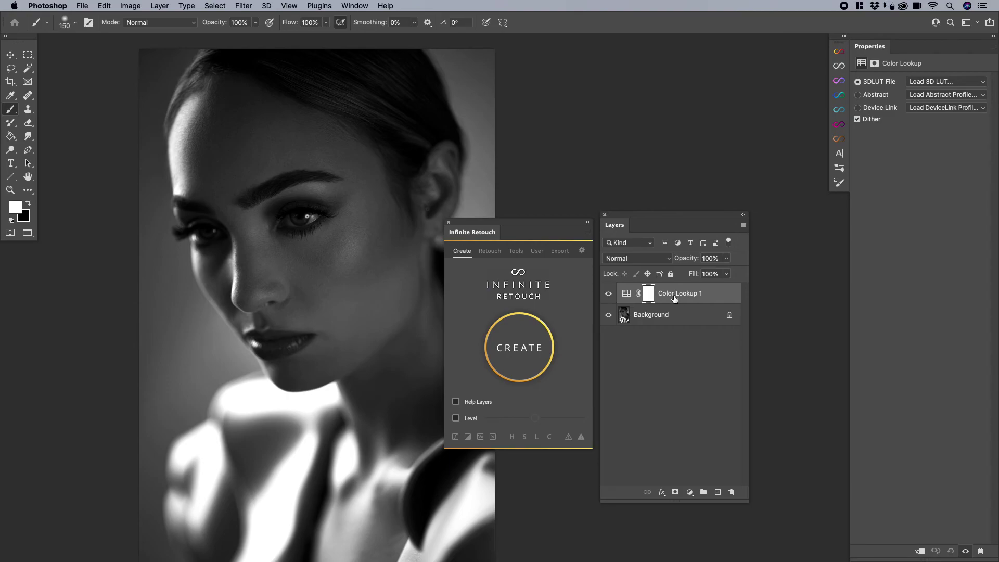
{"action": "left_click_drag", "start_coordinate": [675, 298], "coordinate": [733, 491]}
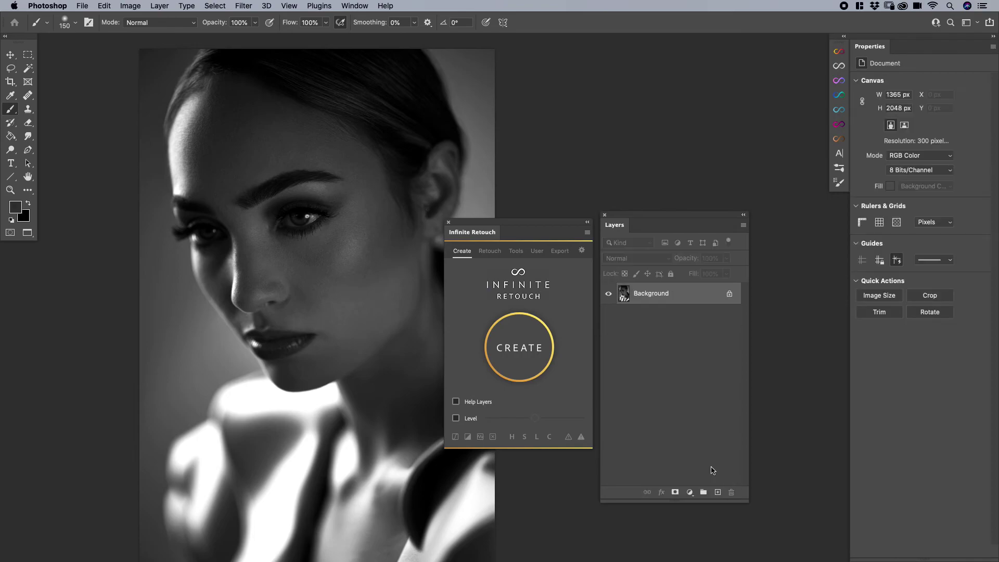
- Show the Actions panel in list view, select the Grain action, and return to Create
{"action": "left_click", "coordinate": [519, 345]}
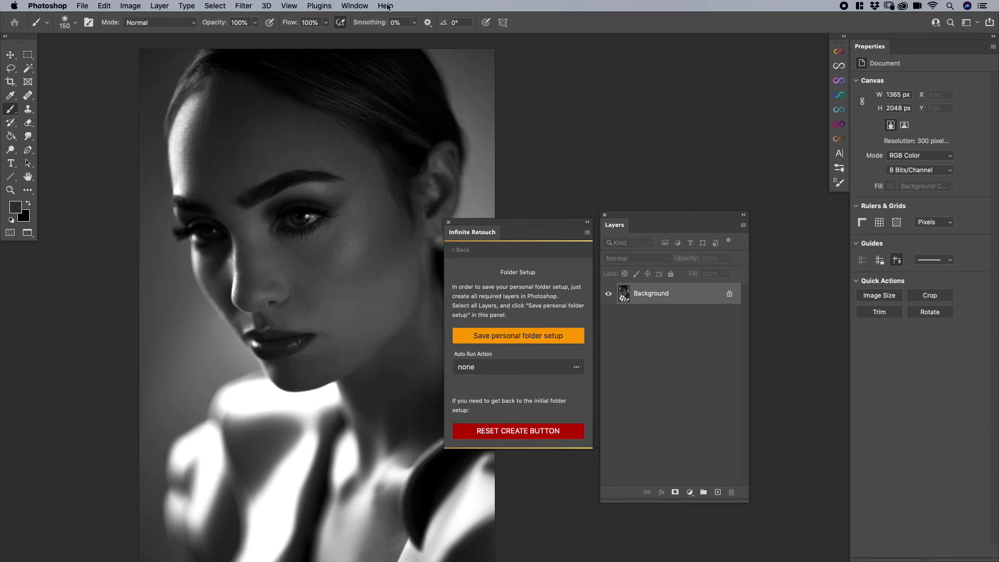
{"action": "left_click", "coordinate": [344, 7]}
{"action": "left_click", "coordinate": [359, 76]}
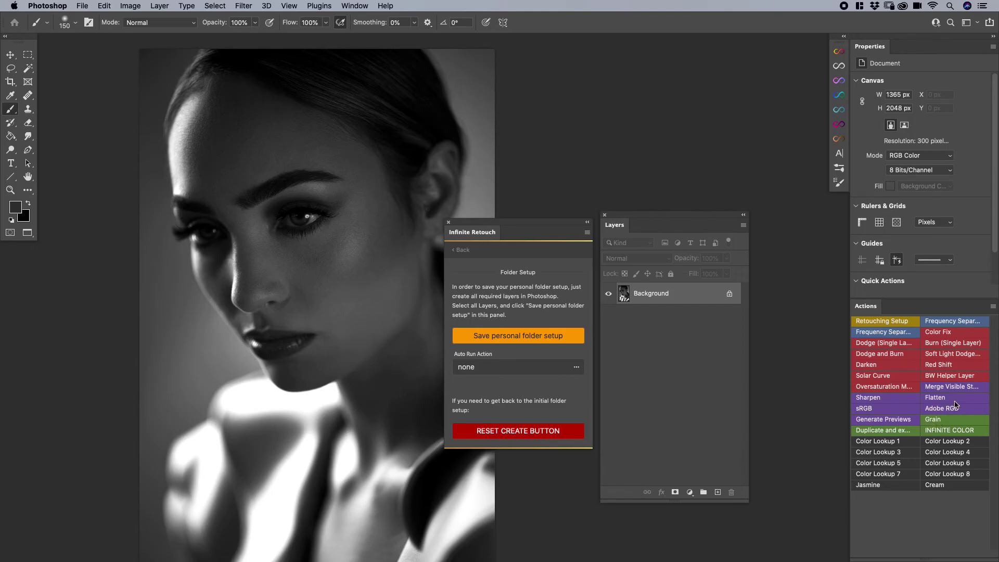
{"action": "left_click", "coordinate": [993, 307]}
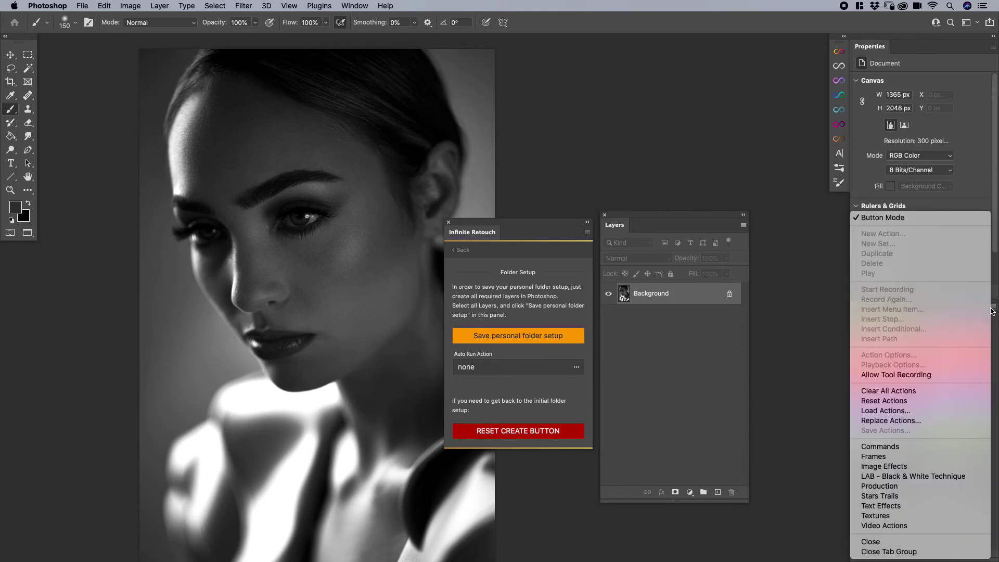
{"action": "left_click", "coordinate": [902, 219]}
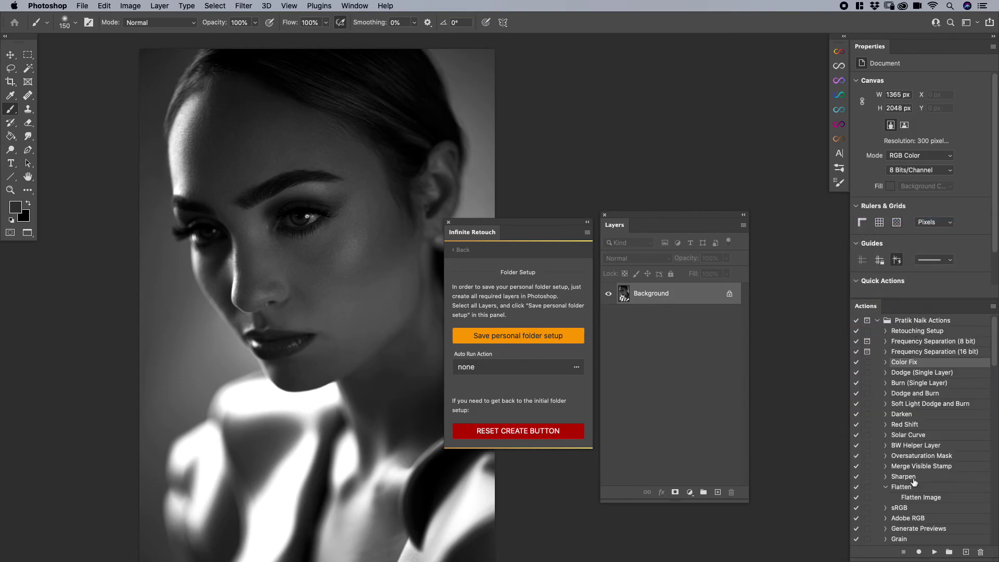
{"action": "scroll", "coordinate": [914, 484], "scroll_direction": "down", "scroll_amount": 3}
{"action": "left_click", "coordinate": [905, 500]}
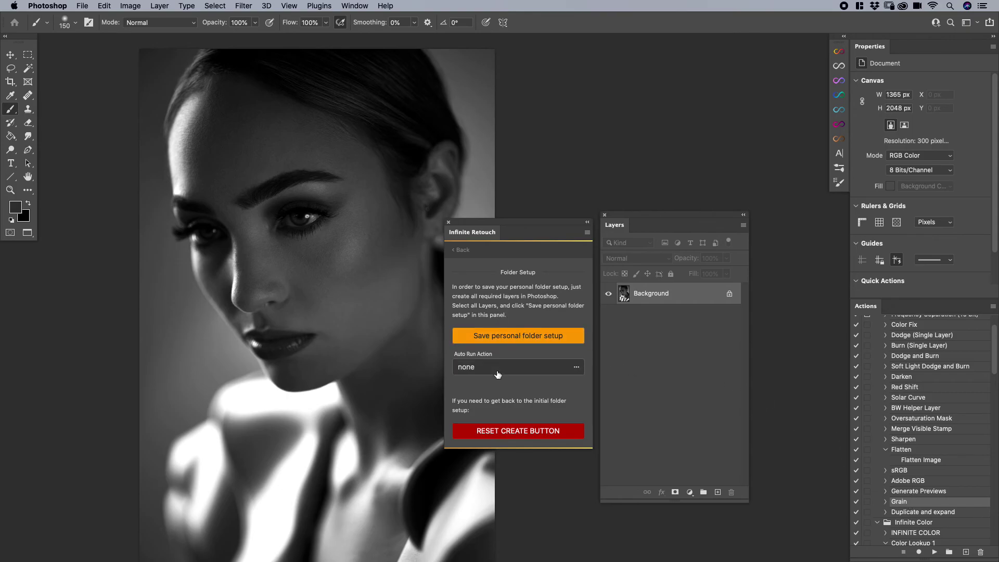
{"action": "left_click", "coordinate": [461, 249]}
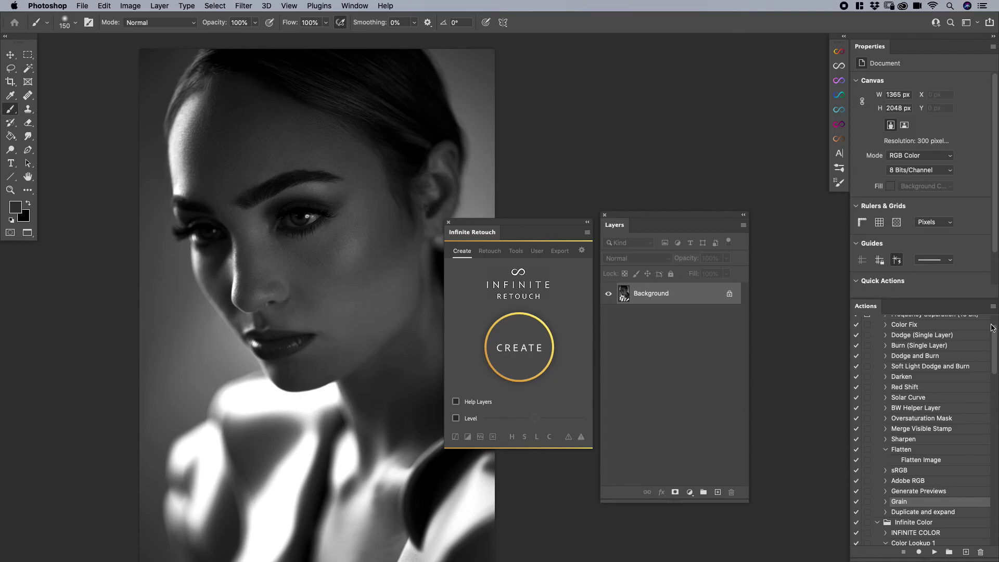
- Restore Button Mode, run INFINITE COLOR, and delete the resulting Layer 1
{"action": "left_click", "coordinate": [993, 306]}
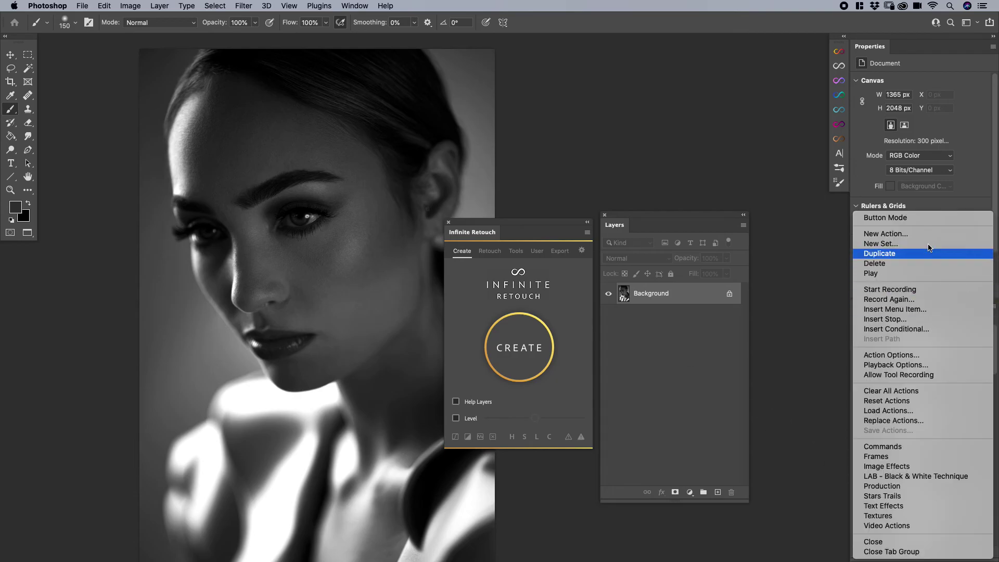
{"action": "left_click", "coordinate": [897, 219]}
{"action": "left_click", "coordinate": [931, 431]}
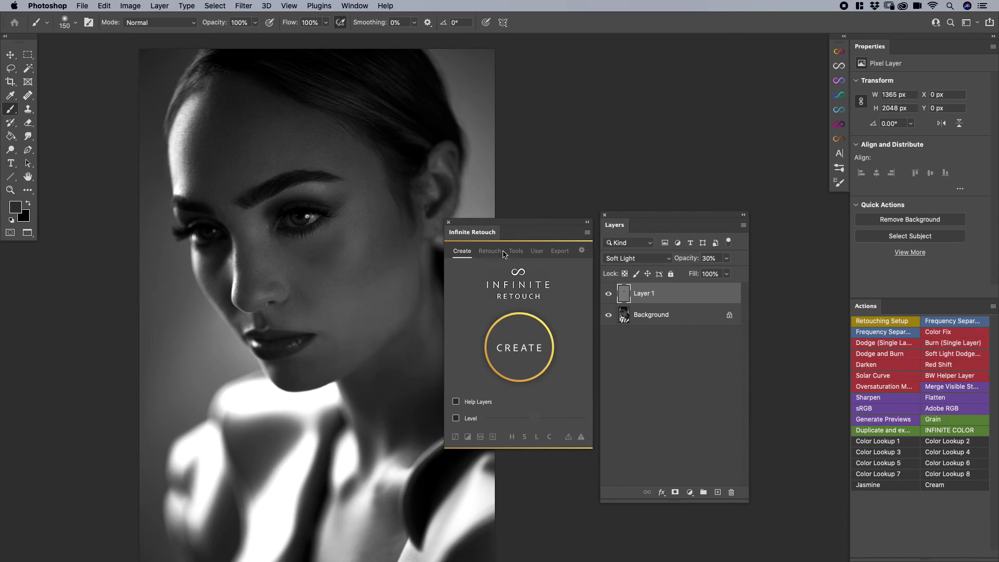
{"action": "left_click_drag", "start_coordinate": [694, 295], "coordinate": [731, 492]}
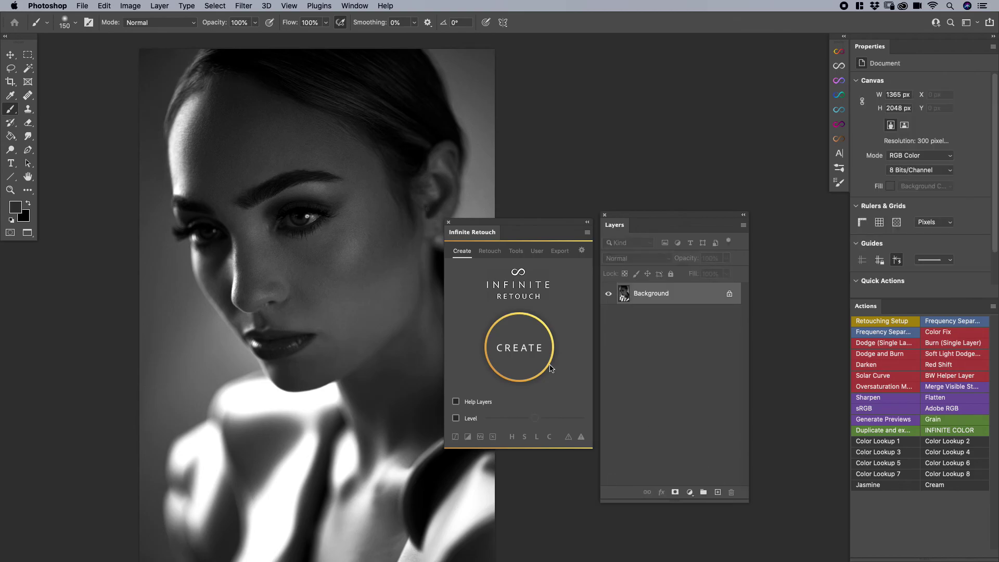
- Choose Grain from the Pratik Naik Actions set as the auto-run action, apply, and return to Create
{"action": "left_click", "coordinate": [517, 333]}
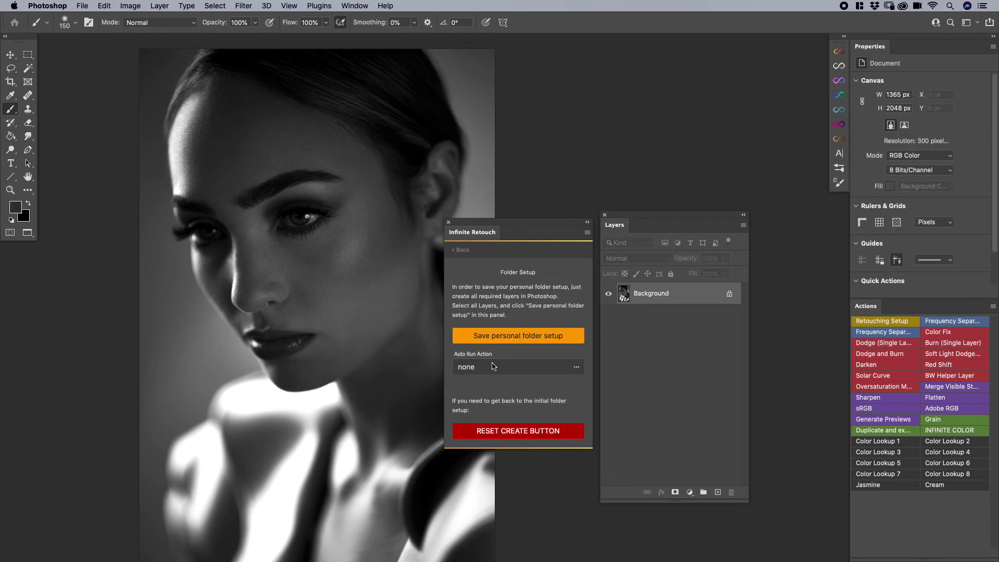
{"action": "left_click", "coordinate": [493, 366]}
{"action": "left_click", "coordinate": [494, 203]}
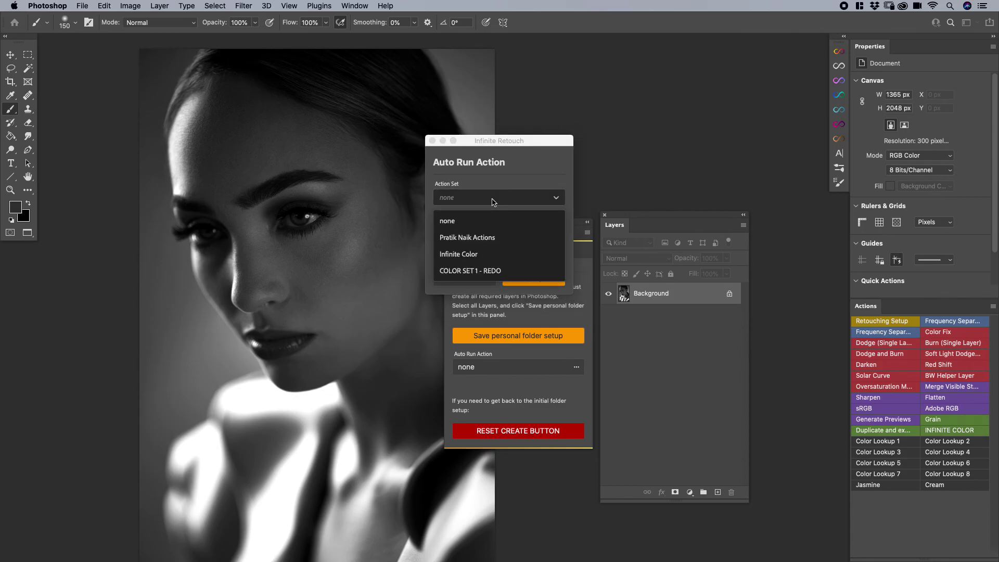
{"action": "left_click", "coordinate": [462, 238]}
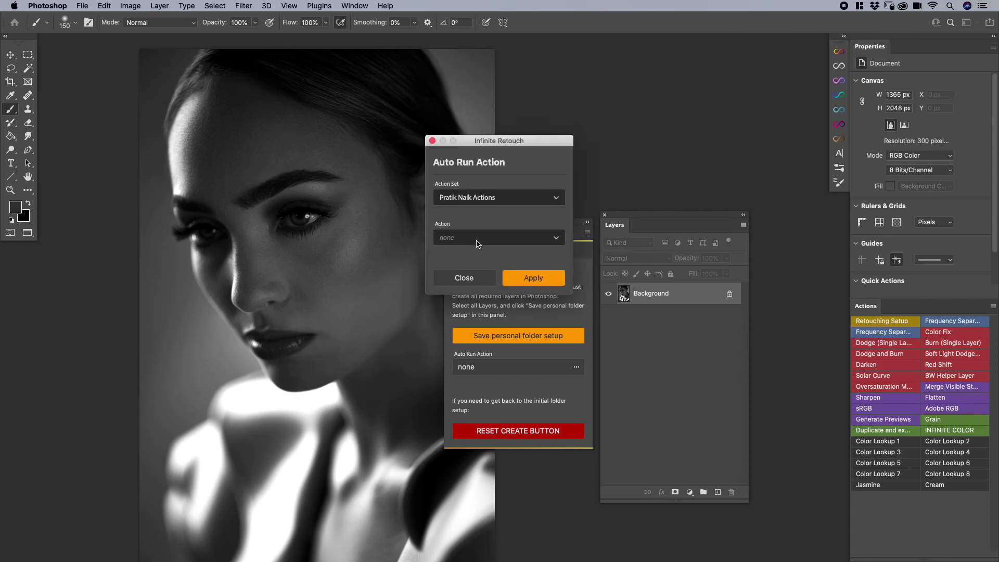
{"action": "left_click", "coordinate": [500, 239]}
{"action": "left_click_drag", "start_coordinate": [565, 268], "coordinate": [555, 354]}
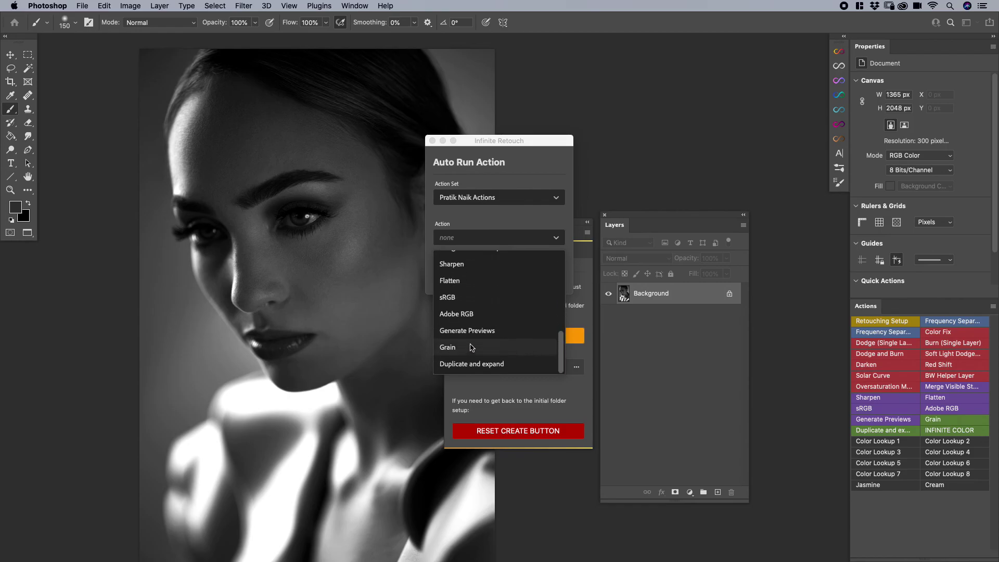
{"action": "left_click", "coordinate": [450, 347]}
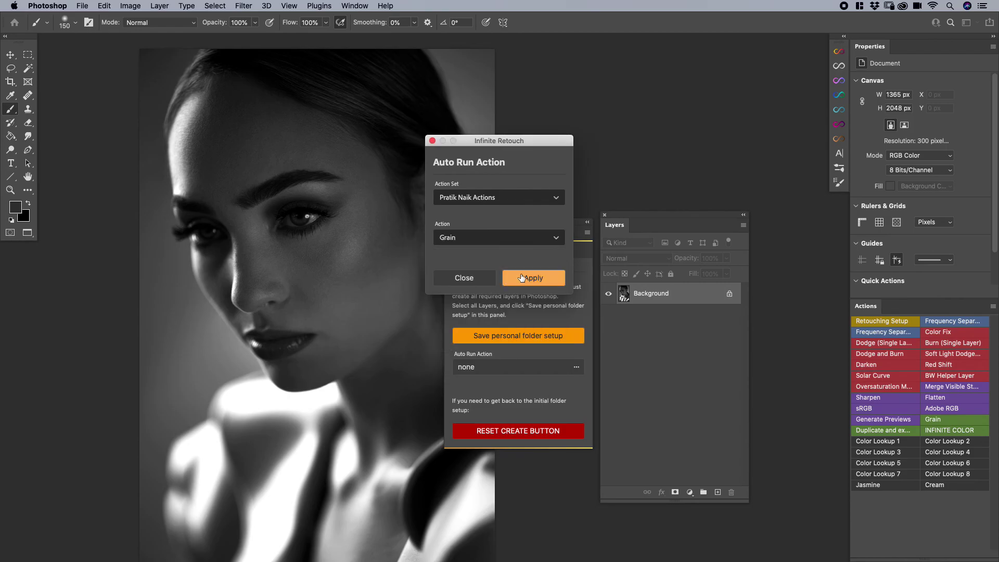
{"action": "left_click", "coordinate": [521, 279]}
{"action": "left_click", "coordinate": [471, 250]}
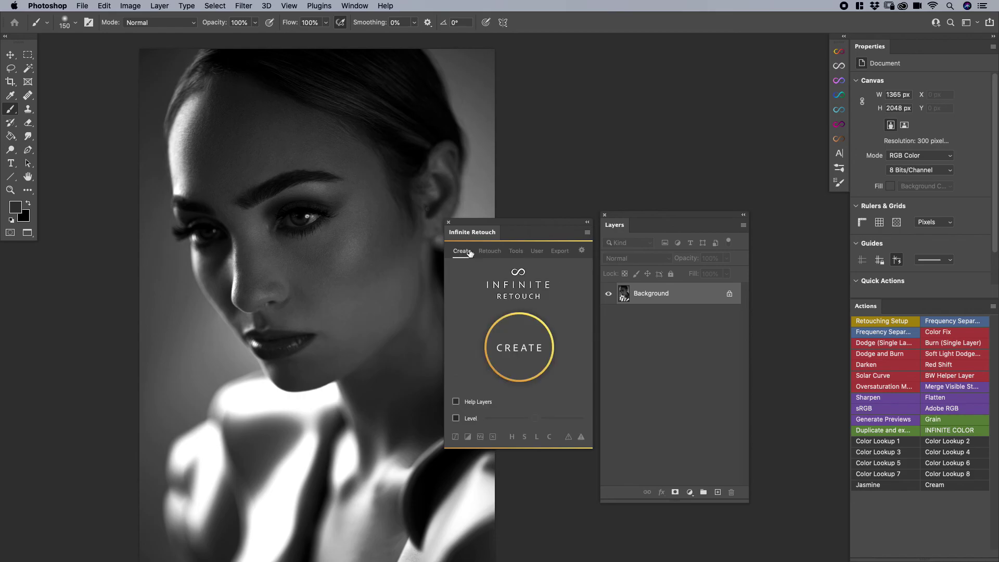
{"action": "left_click", "coordinate": [521, 348]}
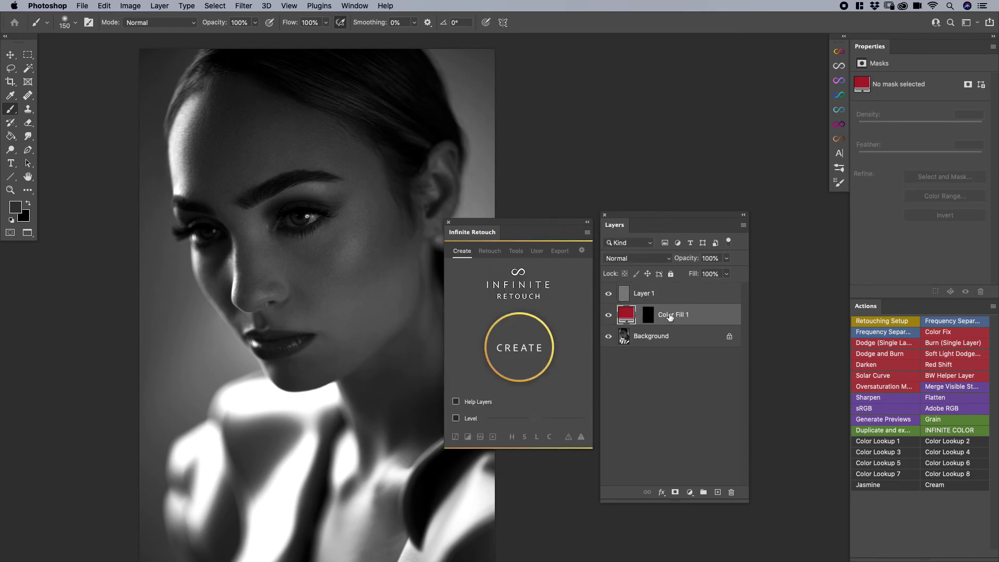
{"action": "left_click", "coordinate": [661, 304]}
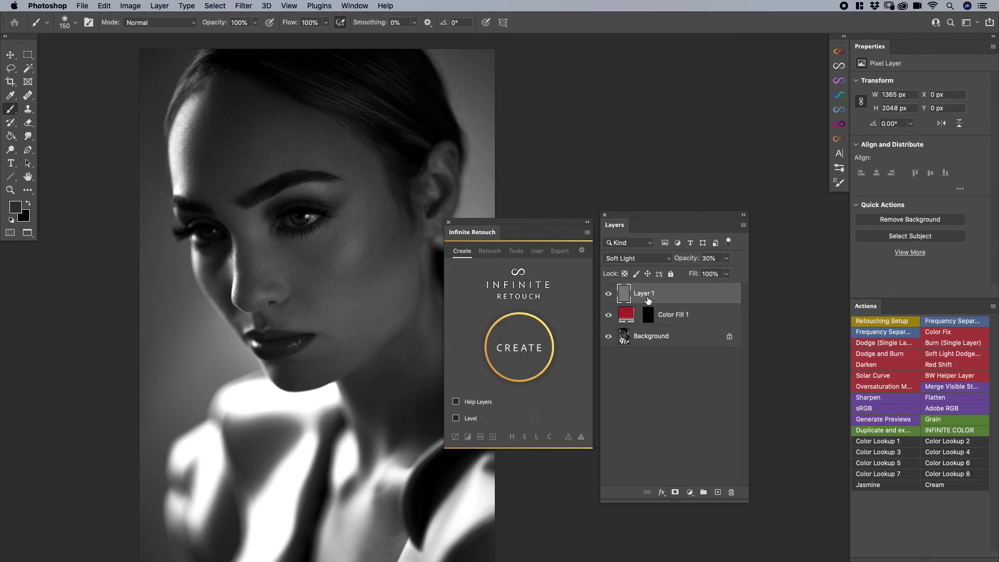
{"action": "left_click", "coordinate": [671, 310]}
{"action": "left_click", "coordinate": [671, 297], "text": "shift"}
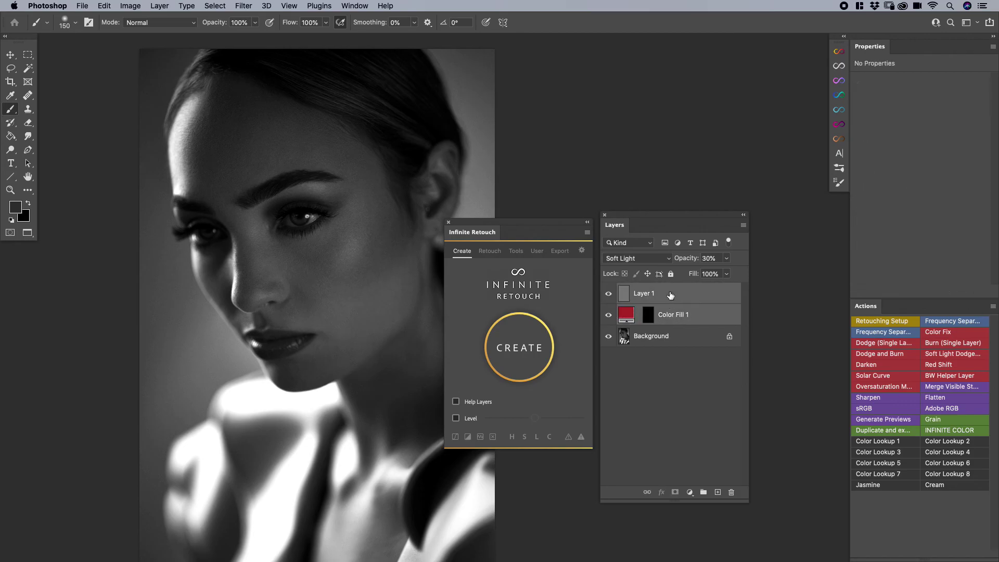
{"action": "key", "text": "BackSpace"}
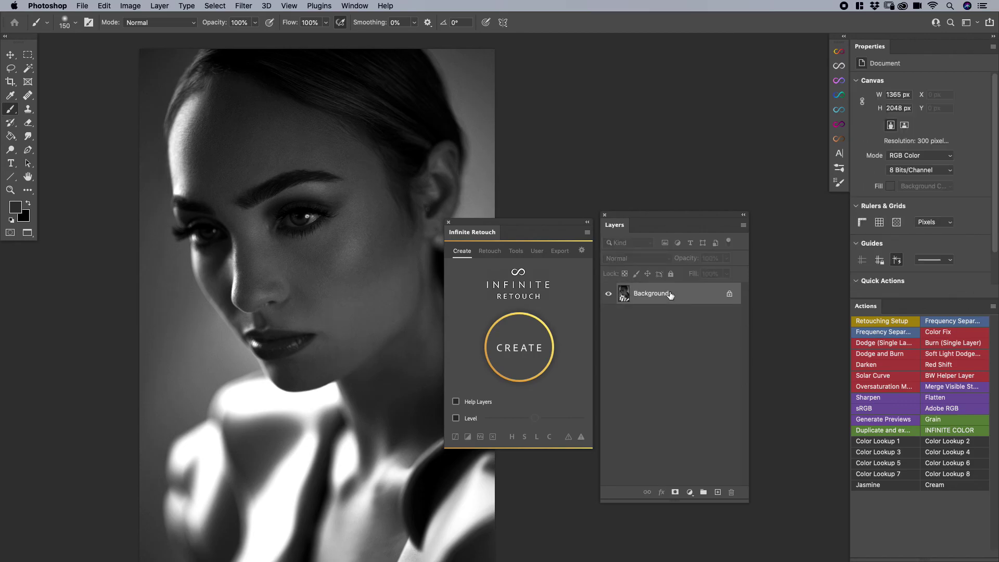
- Reset the Create button in Folder Setup, dismiss the confirmation, and return to the Create page
{"action": "left_click", "coordinate": [522, 351]}
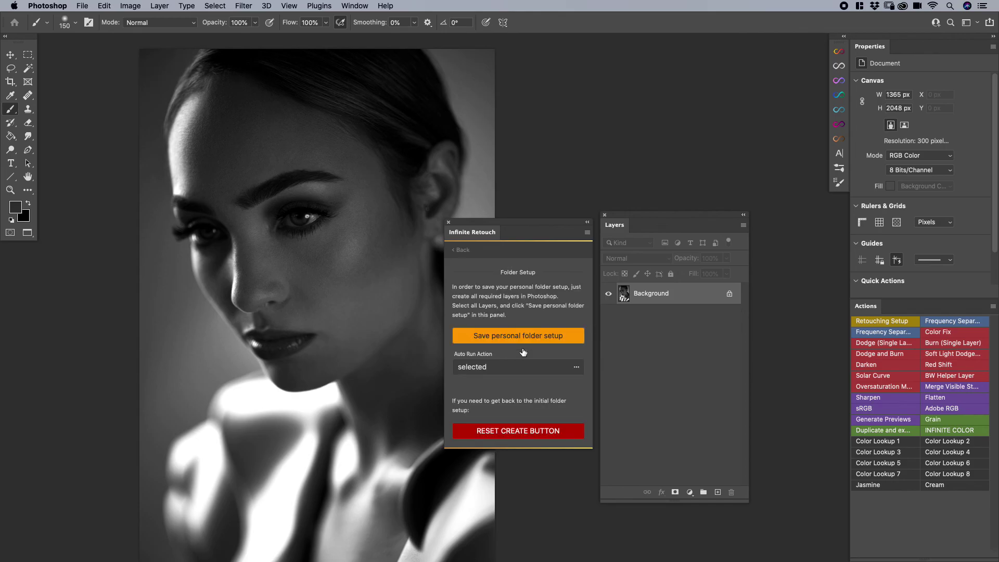
{"action": "left_click", "coordinate": [523, 436]}
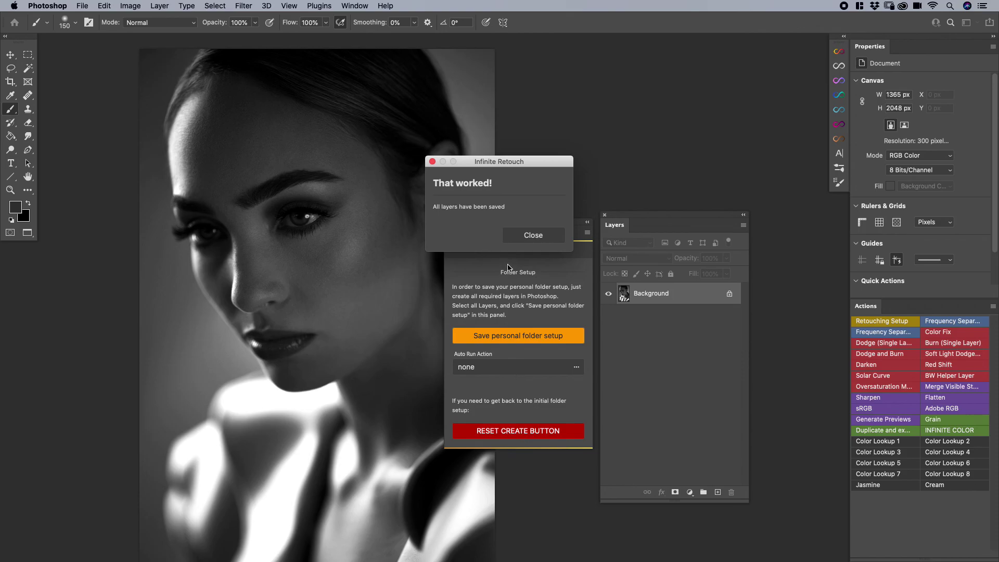
{"action": "left_click", "coordinate": [527, 232]}
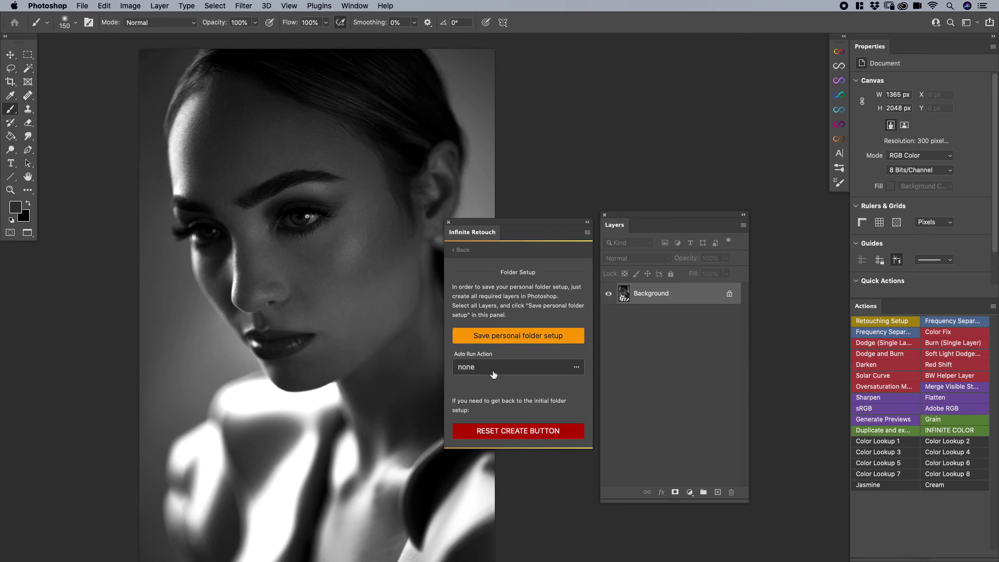
{"action": "left_click", "coordinate": [462, 252]}
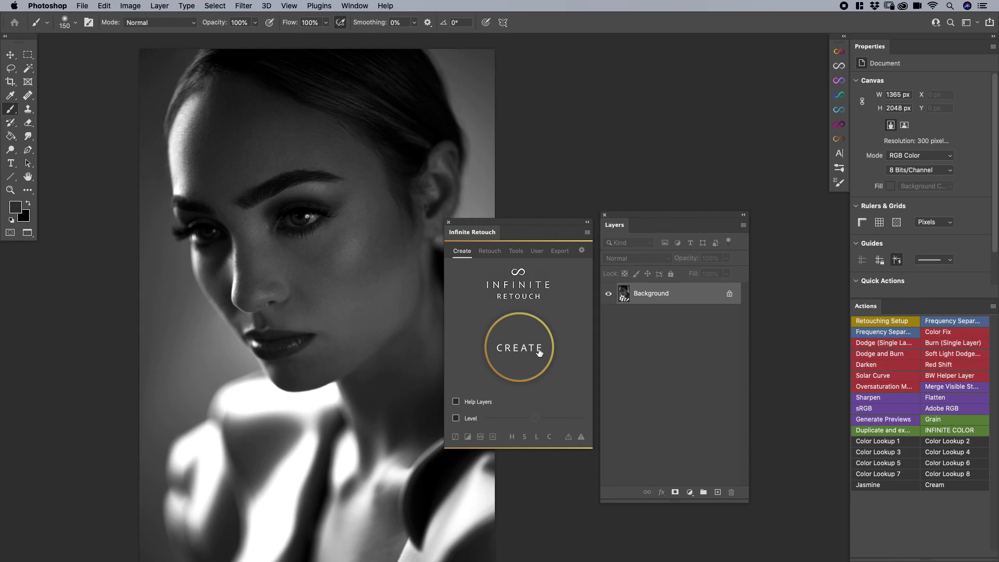
{"action": "left_click", "coordinate": [539, 352]}
{"action": "left_click", "coordinate": [538, 251]}
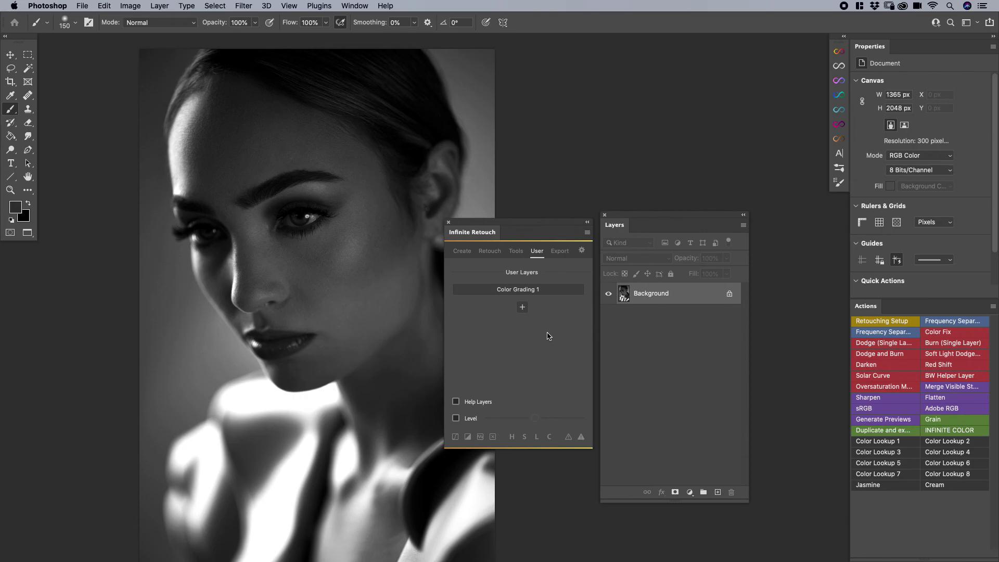
{"action": "left_click", "coordinate": [463, 251]}
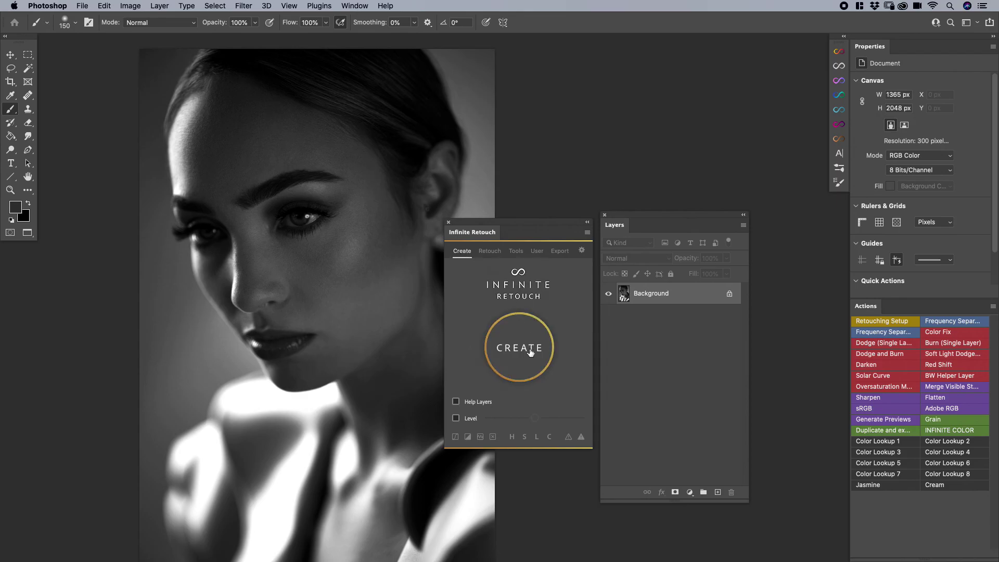